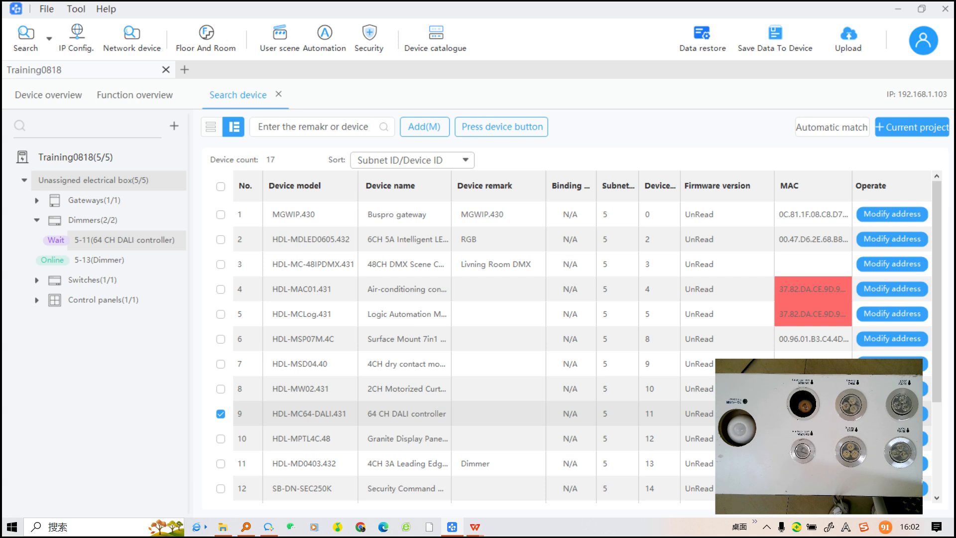
Step: Open the channel settings of the 64 CH DALI controller and assign channel 1 to the Living Room on F1
left_click(124, 241)
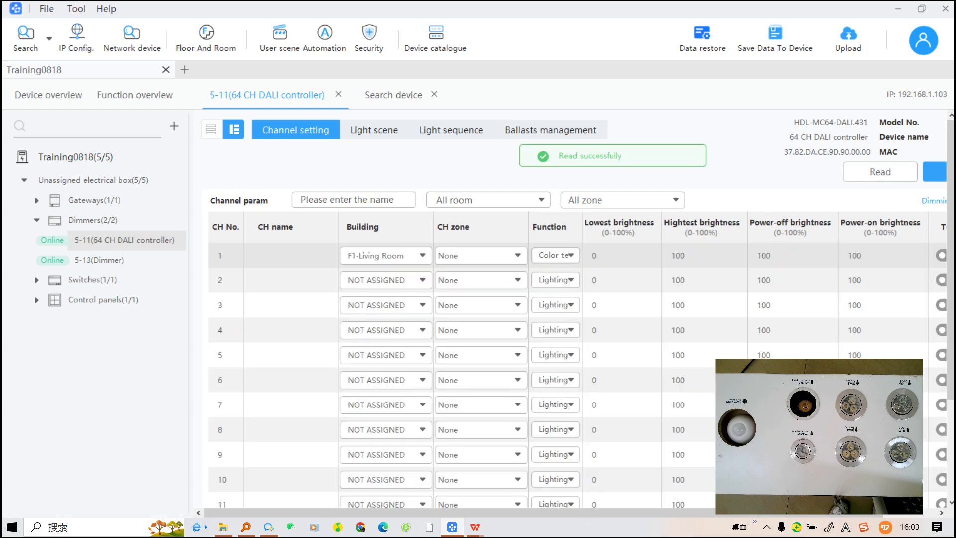
left_click(252, 255)
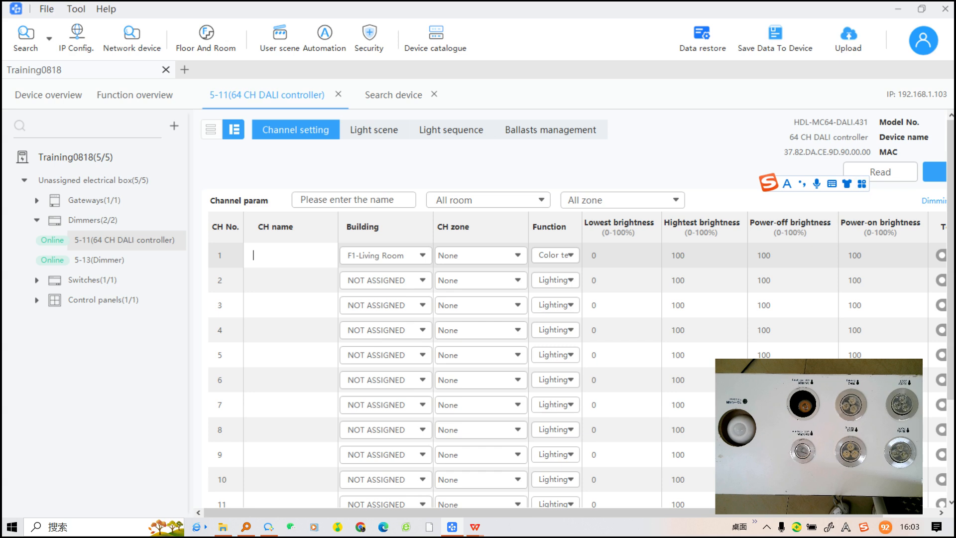
left_click(398, 256)
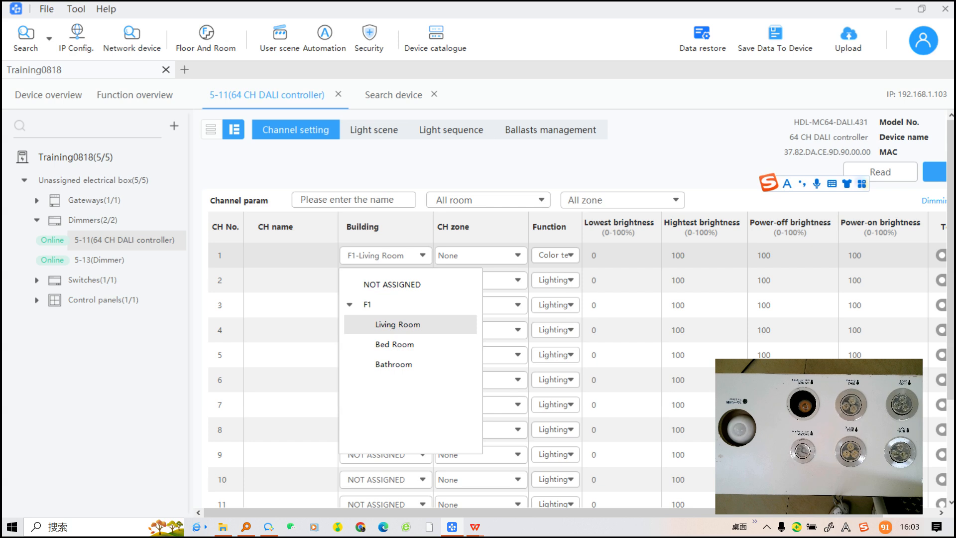
left_click(398, 325)
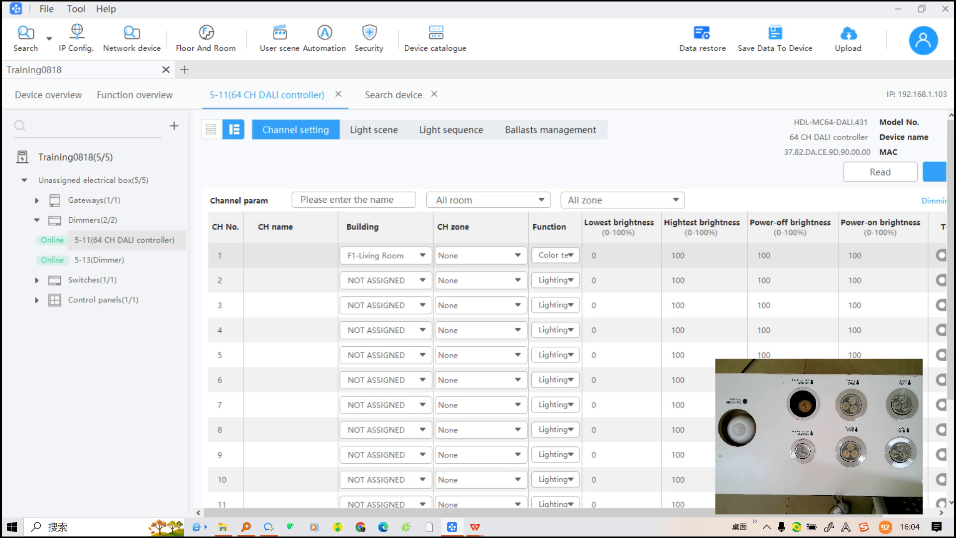
Step: Look through the function options available for channel 1
left_click(570, 255)
left_click(570, 255)
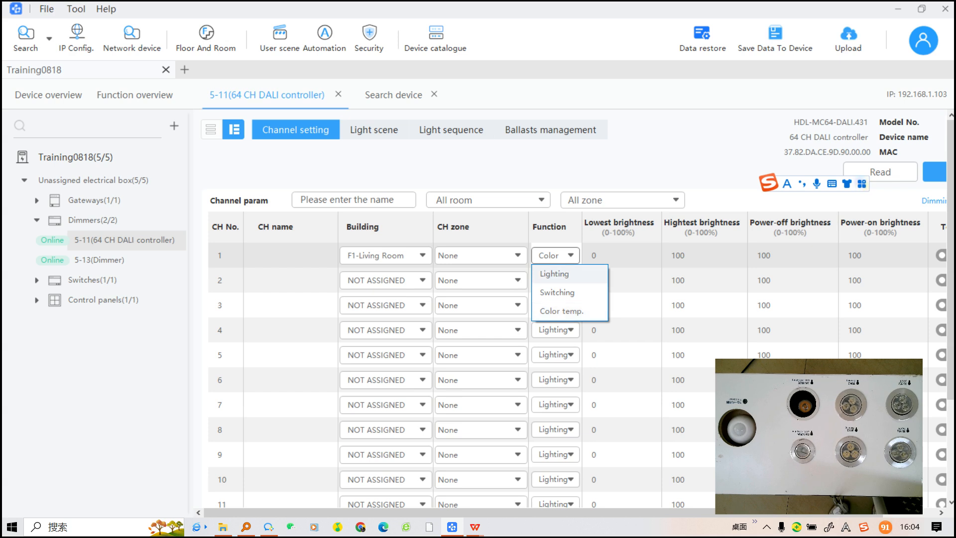
left_click(556, 255)
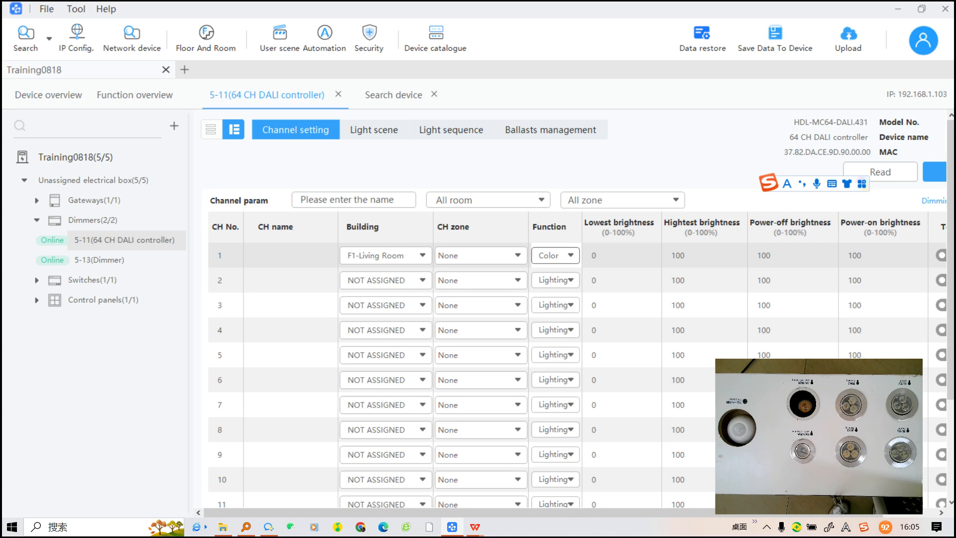
Step: Try 20 as channel 1's lowest brightness and restore it to 0
left_click(621, 255)
type("20")
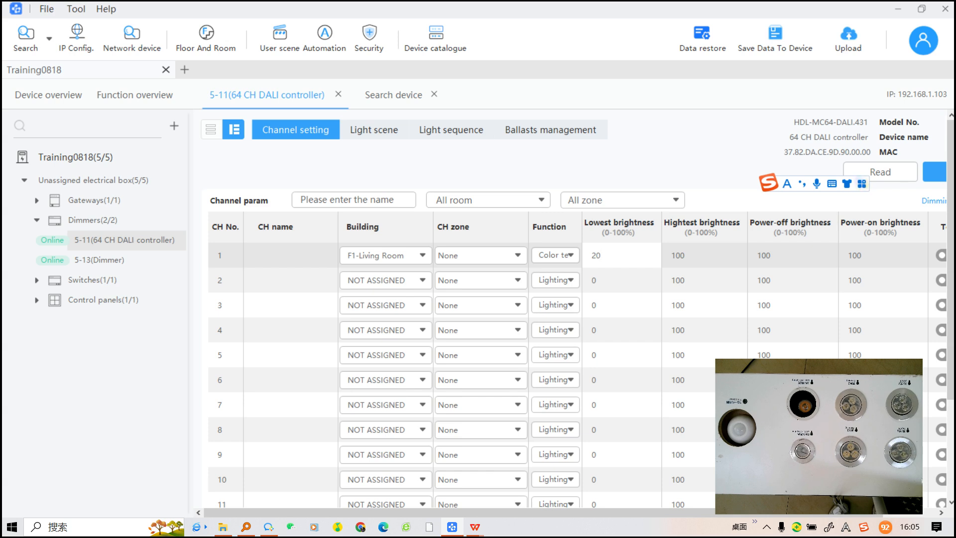
key("BackSpace")
key("BackSpace")
type("0")
key("Tab")
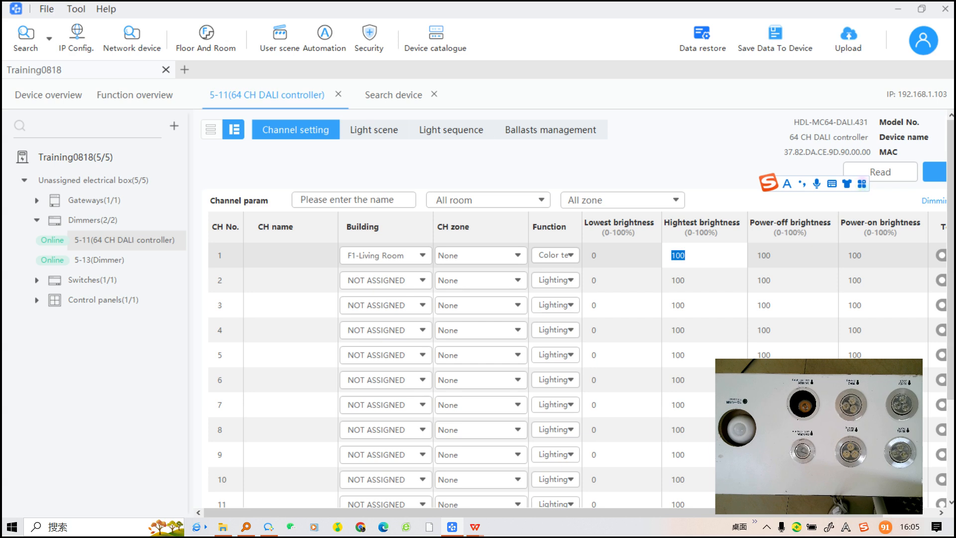
Step: Try 80 as channel 1's highest brightness and restore it to 100
type("80")
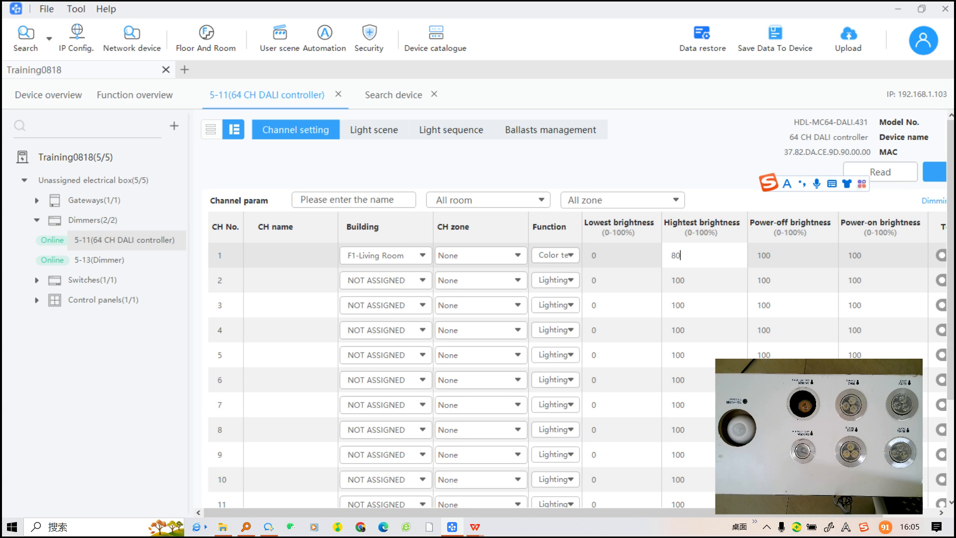
double_click(676, 256)
type("100")
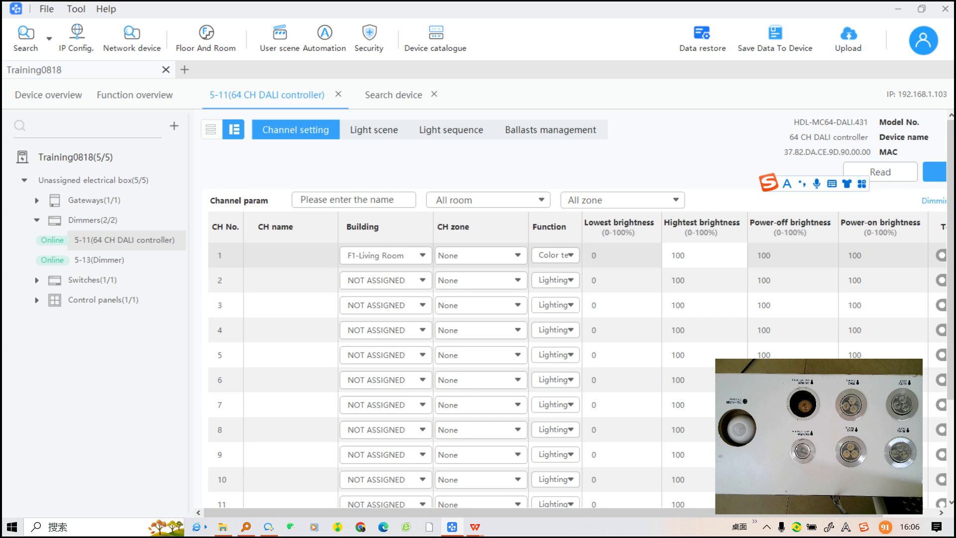
Step: Test channel 1 by switching it on and off, and save the channel settings to the ballasts
left_click_drag(548, 513, 578, 513)
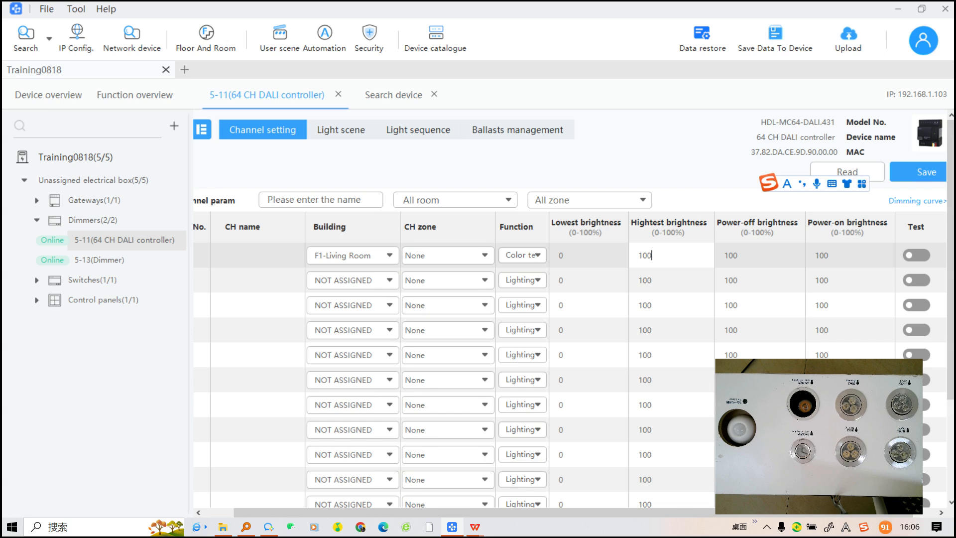
left_click(917, 255)
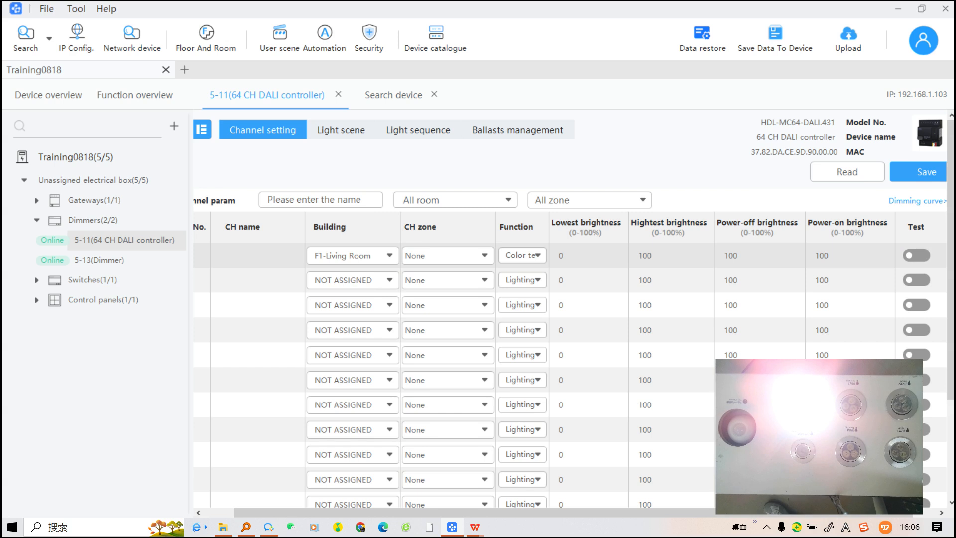
left_click(917, 255)
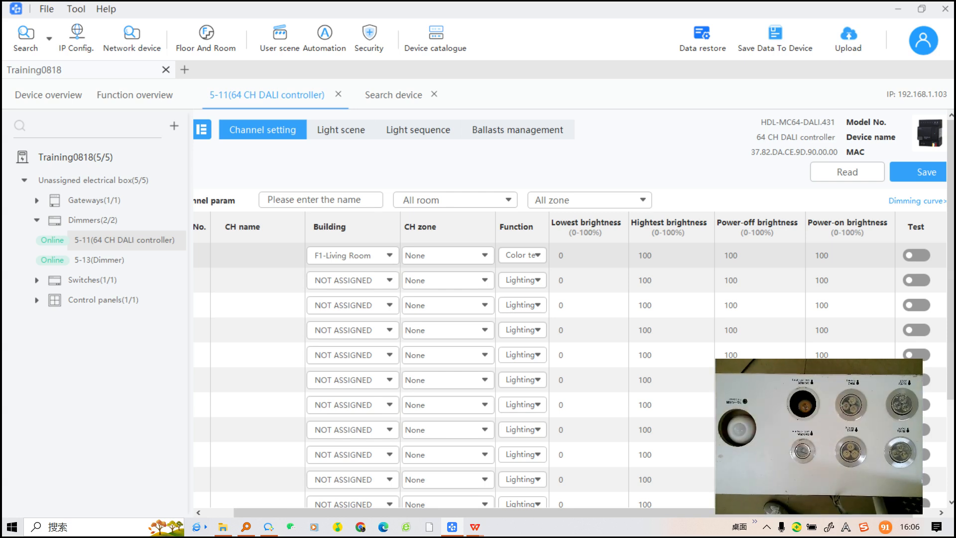
left_click(926, 172)
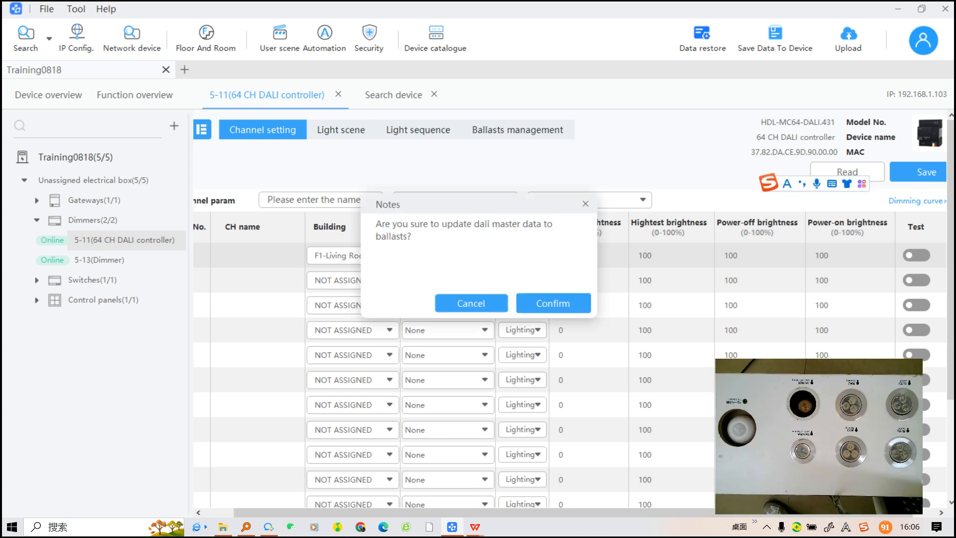
left_click(551, 304)
Step: Name channel 1 Downlight and update the DALI master data to the ballasts
left_click(258, 255)
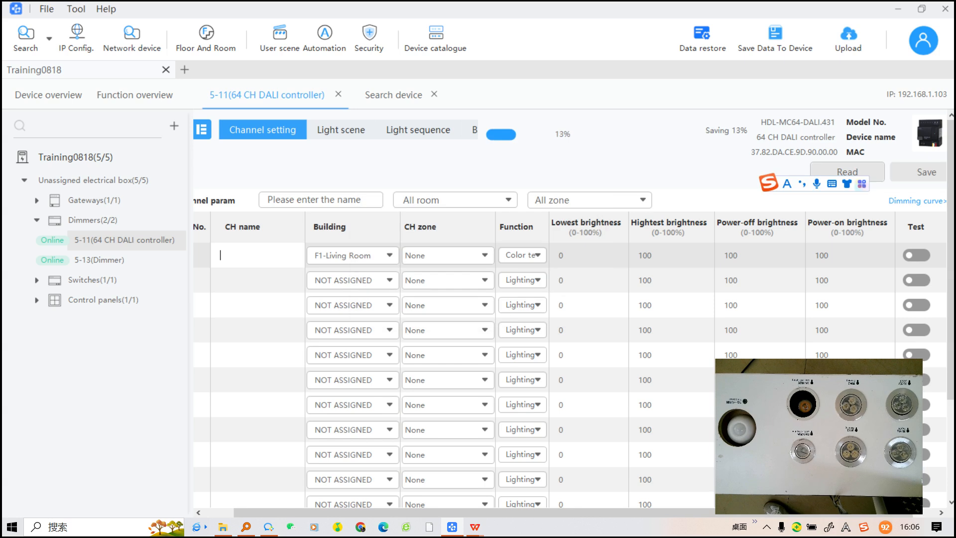
key("Caps_Lock")
type("d")
key("Caps_Lock")
type("O")
key("BackSpace")
key("Caps_Lock")
key("BackSpace")
key("Caps_Lock")
type("D")
key("Caps_Lock")
type("ownlight")
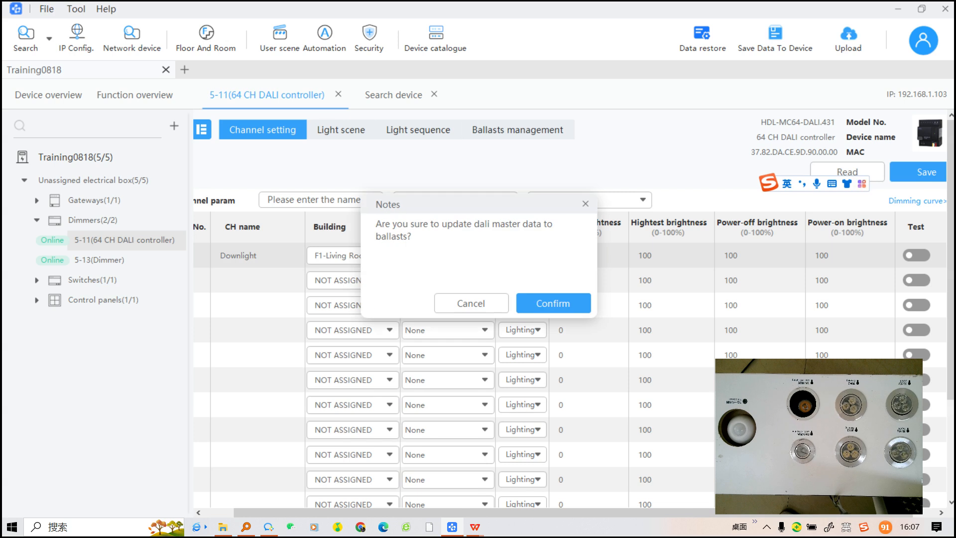
key("Return")
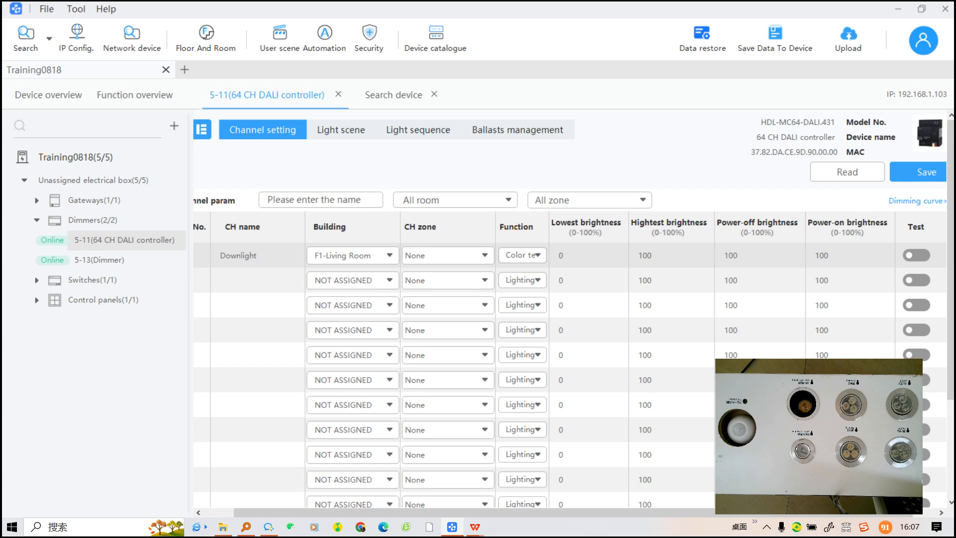
Step: Reselect the Custom dimming curve, review its table of brightness and dimming levels, and close the curve window
left_click(917, 201)
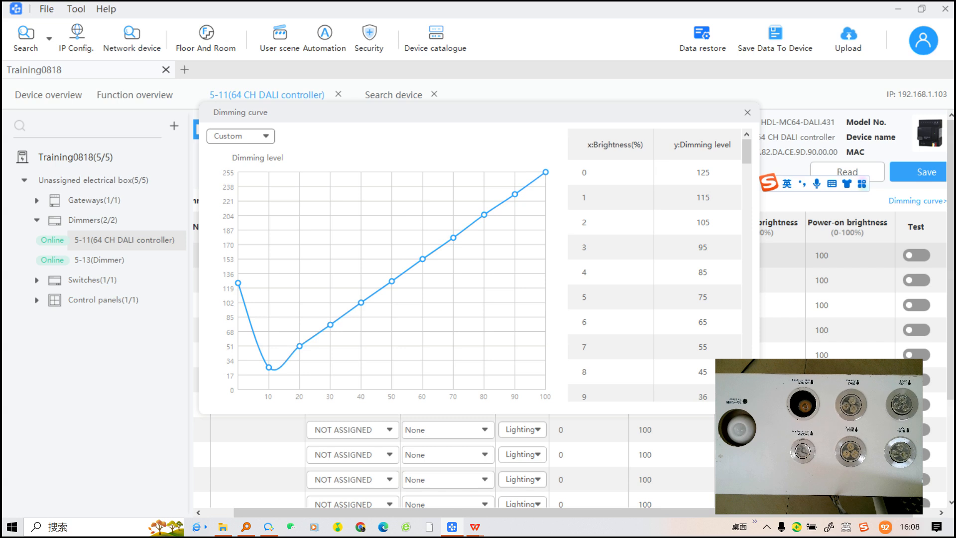
left_click(240, 136)
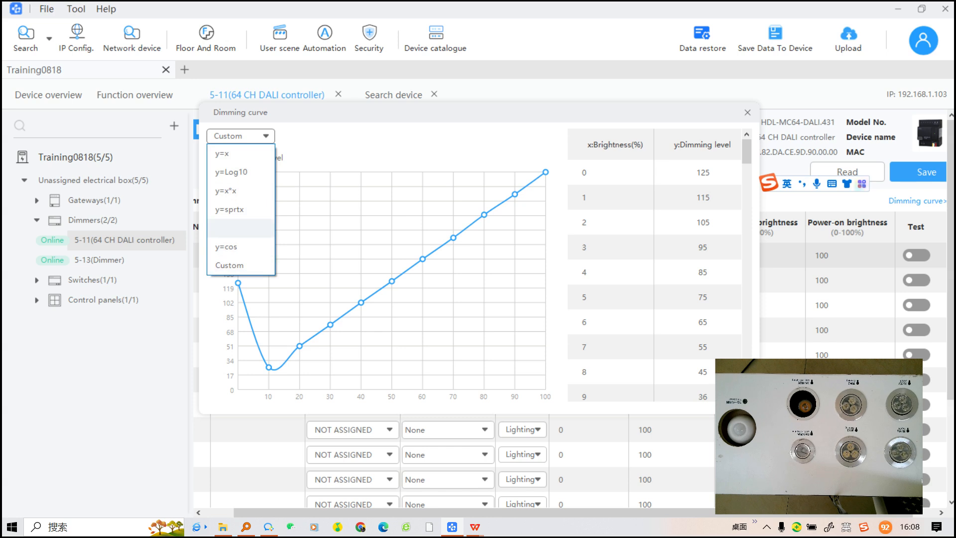
left_click(241, 266)
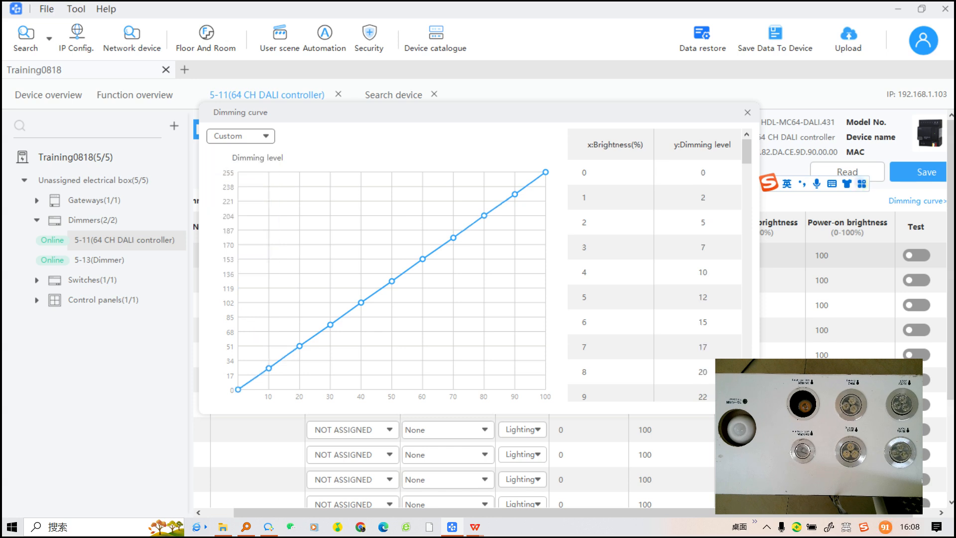
double_click(703, 172)
scroll(654, 279, "down", 8)
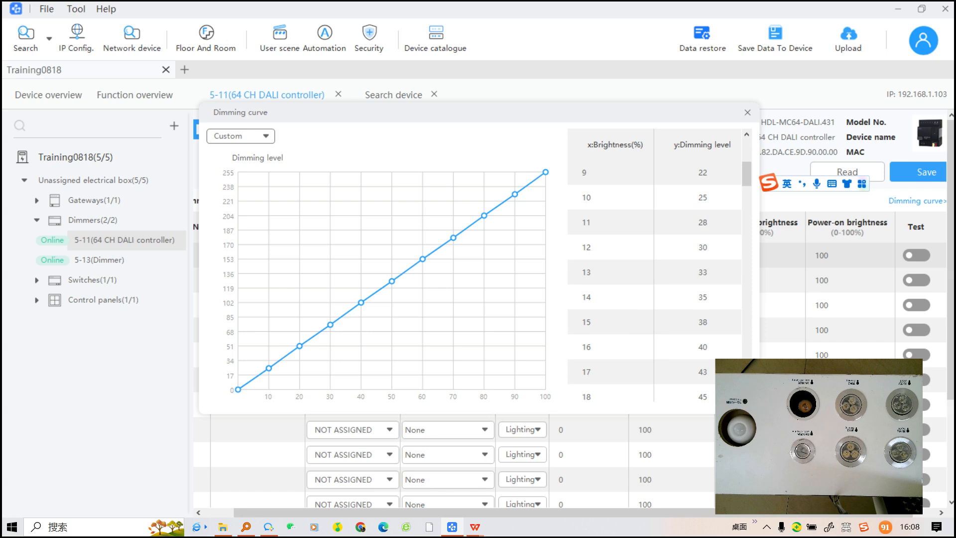
scroll(654, 279, "up", 8)
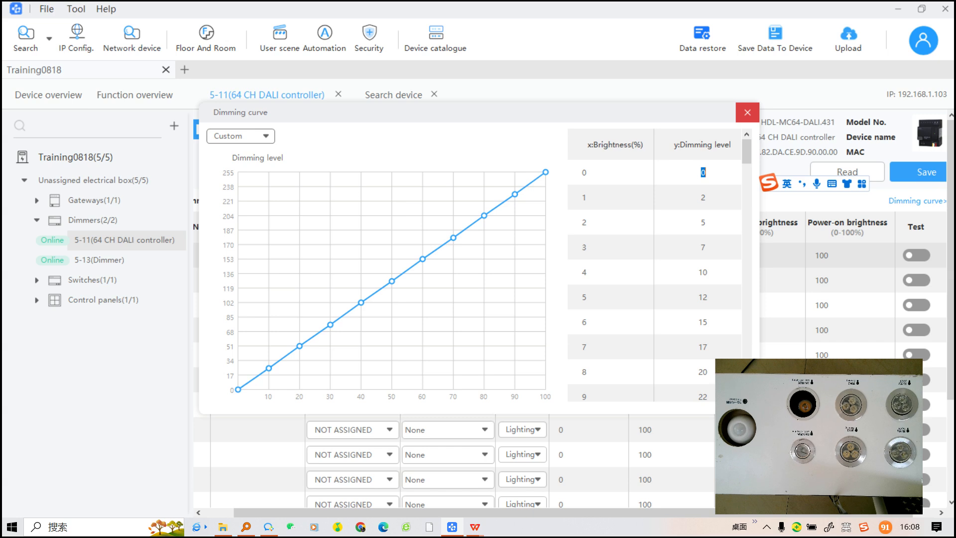
left_click(747, 112)
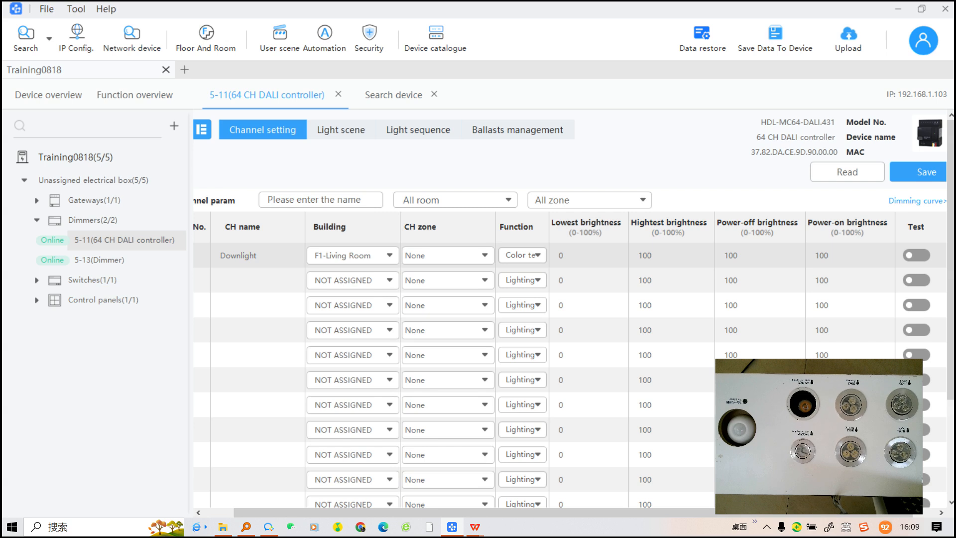
Step: Rename channel 1 as Downlight1
left_click(257, 281)
left_click(259, 255)
left_click(264, 256)
type("1")
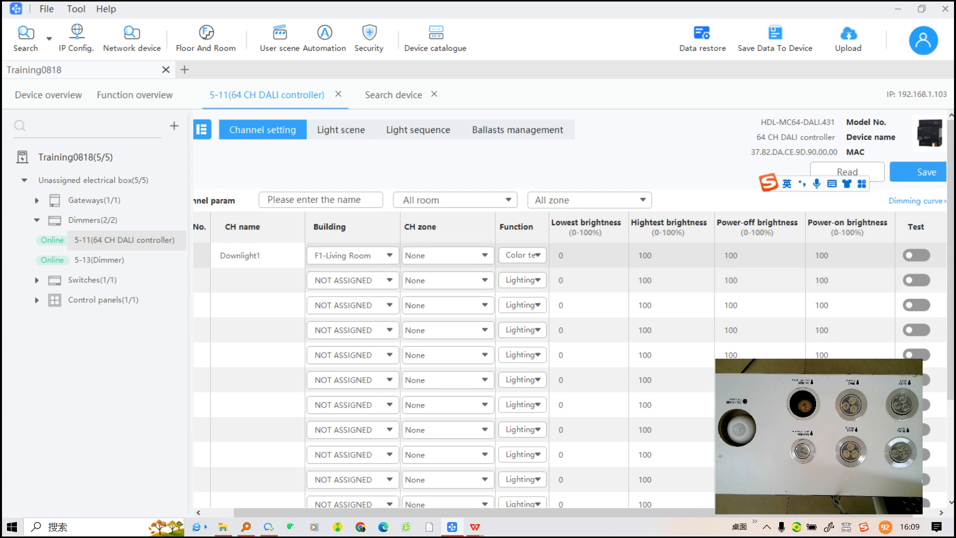
Step: Name channel 2 Downlight2
left_click(257, 281)
key("Caps_Lock")
type("D")
key("Caps_Lock")
type("own")
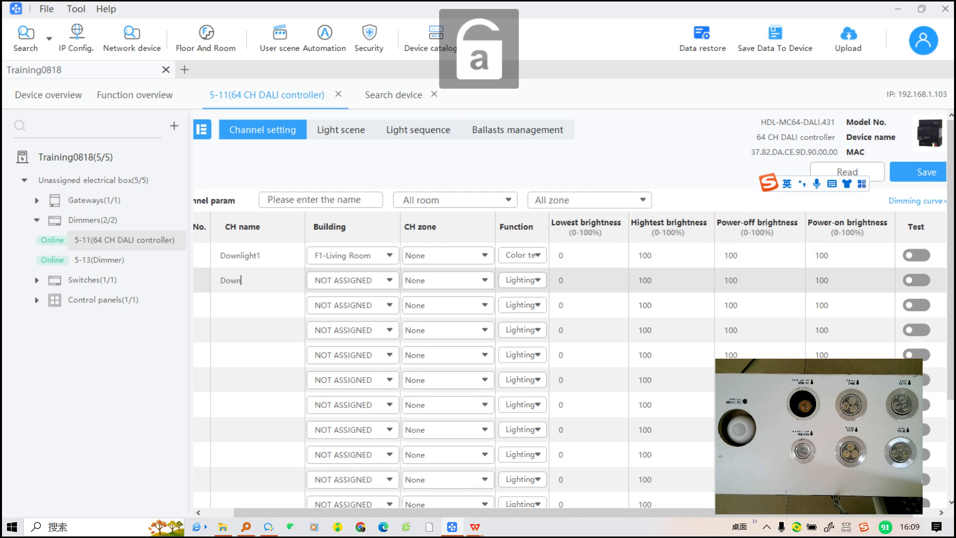
type("ligh")
type("t")
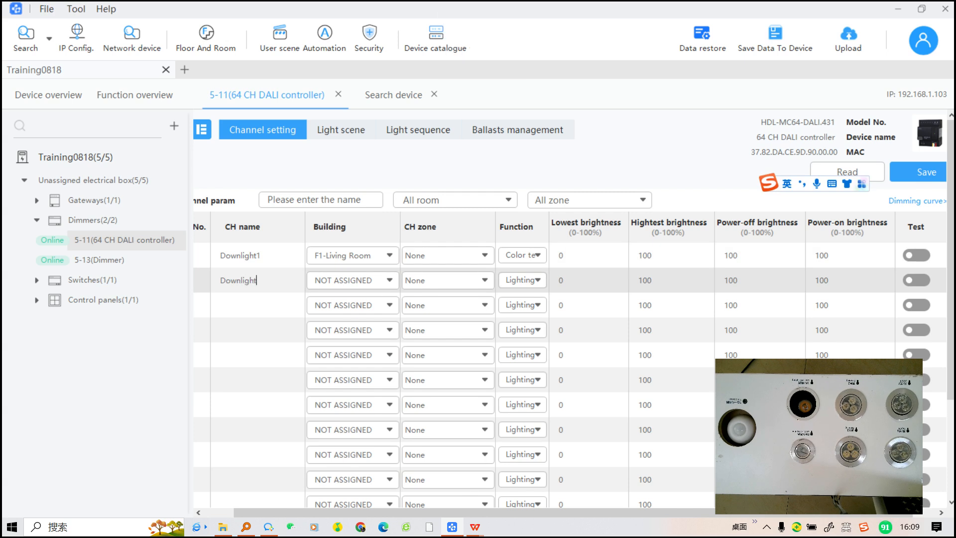
type("2")
Step: Set channel 2's function to Color temp. and update the DALI master data to the ballasts
left_click(522, 280)
left_click(529, 336)
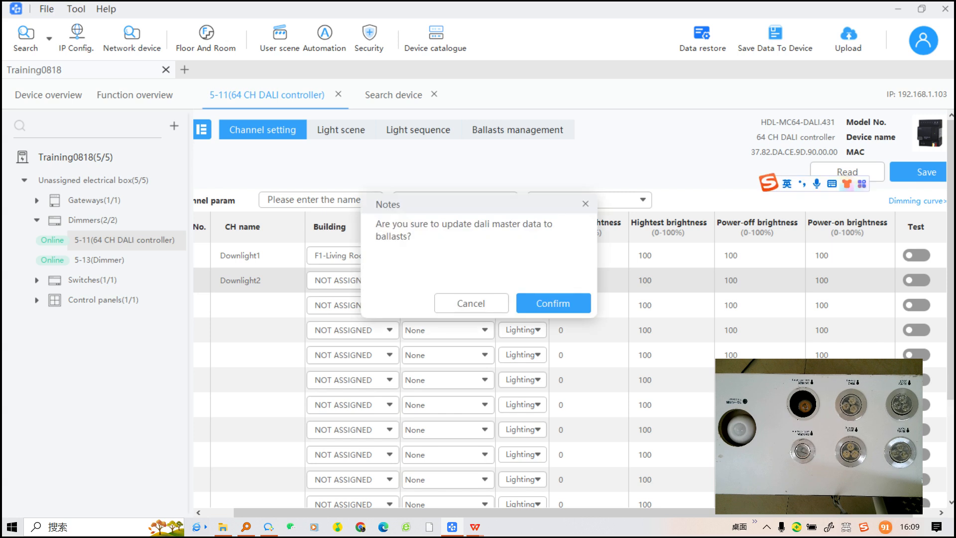
left_click(553, 303)
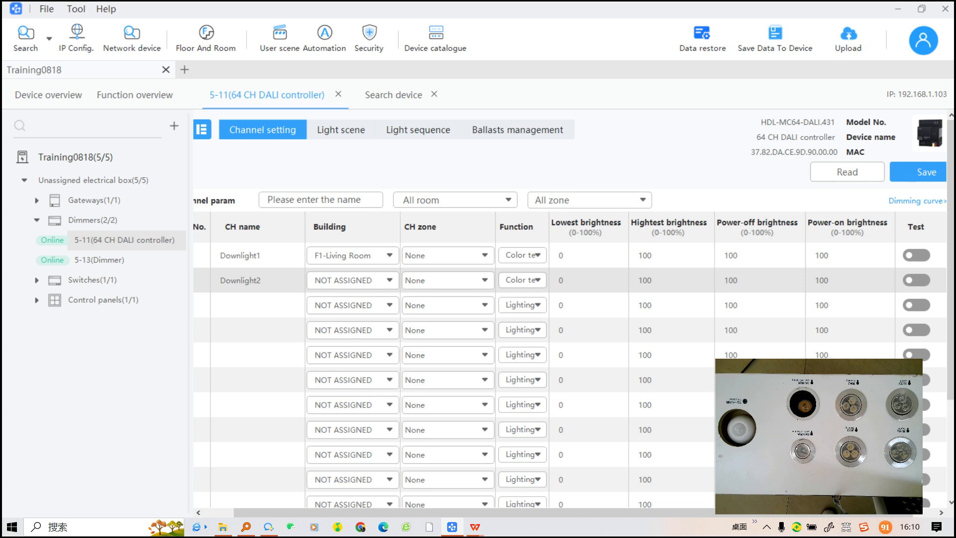
Step: Assign channel 2 to the Living Room on F1
left_click(389, 280)
left_click(330, 330)
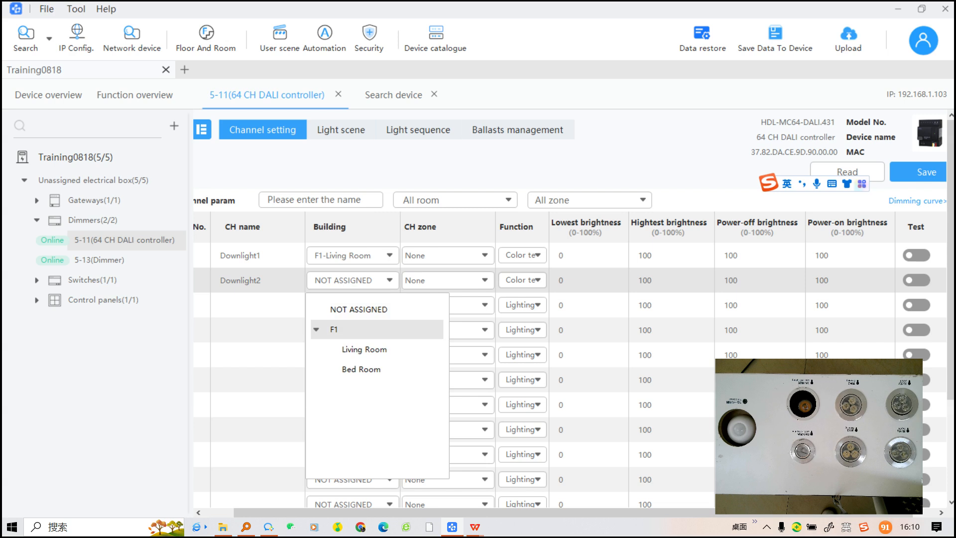
left_click(353, 349)
Step: Add a channel zone named Living Room to the zone list
left_click(485, 255)
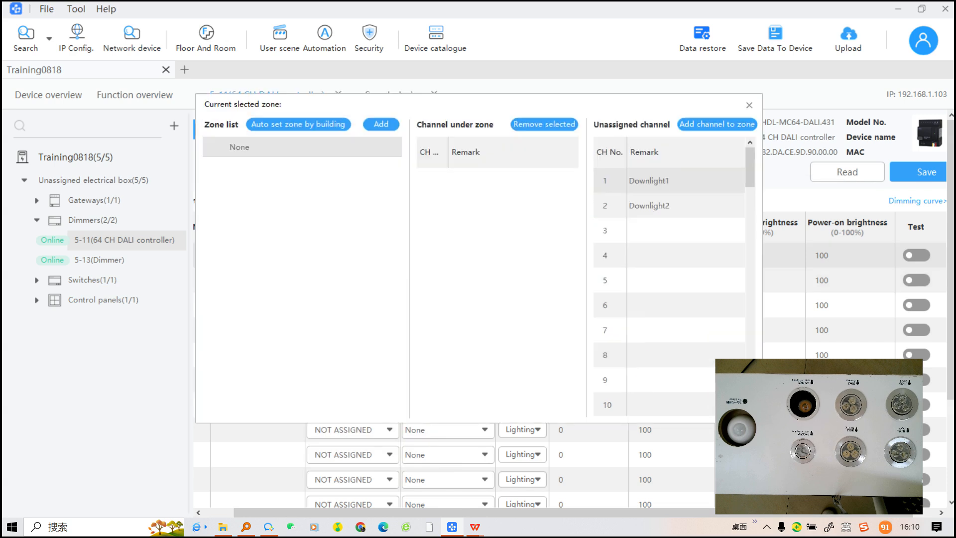
left_click(381, 124)
left_click(302, 167)
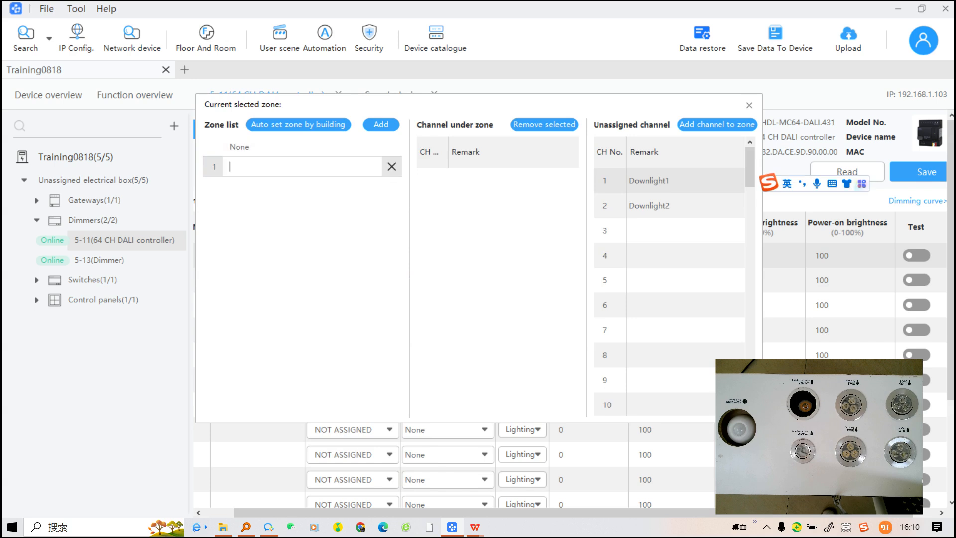
key("Caps_Lock")
type("Living")
key("Caps_Lock")
type("R")
key("Caps_Lock")
type("oom")
Step: Add channels Downlight1 and Downlight2 to the Living Room zone and update the DALI master data to the ballasts
left_click(717, 124)
left_click(717, 125)
left_click(749, 105)
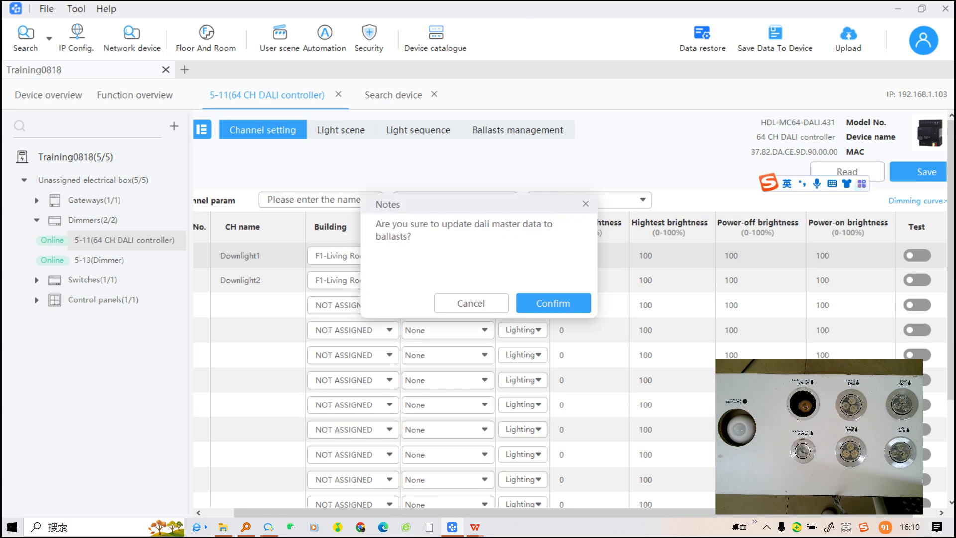
left_click(553, 303)
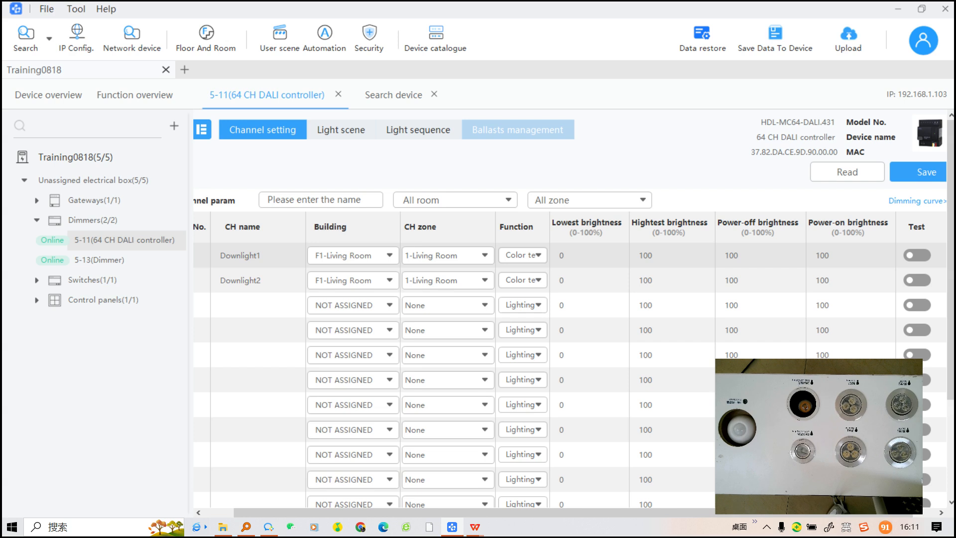
Step: Open the controller's ballasts management and examine the ballast address list
left_click(518, 130)
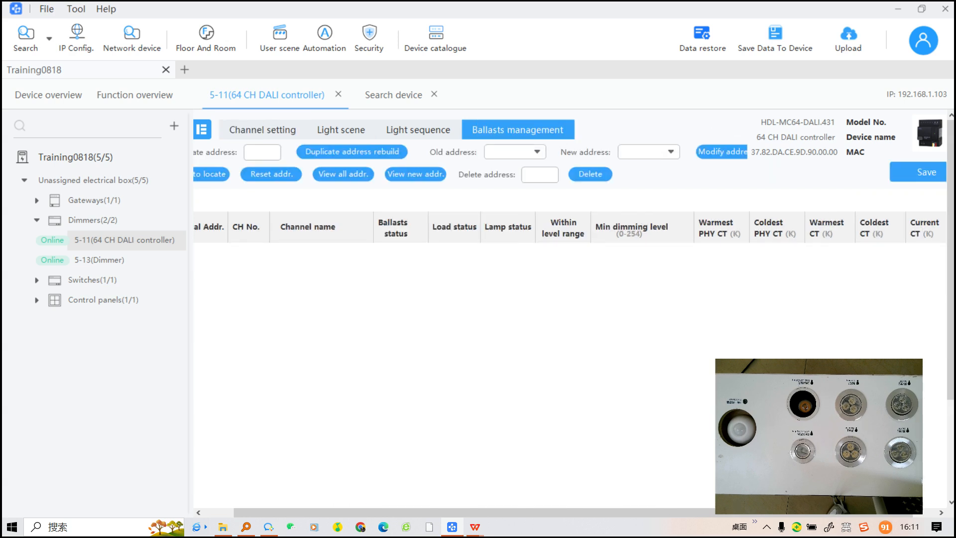
left_click_drag(523, 513, 493, 512)
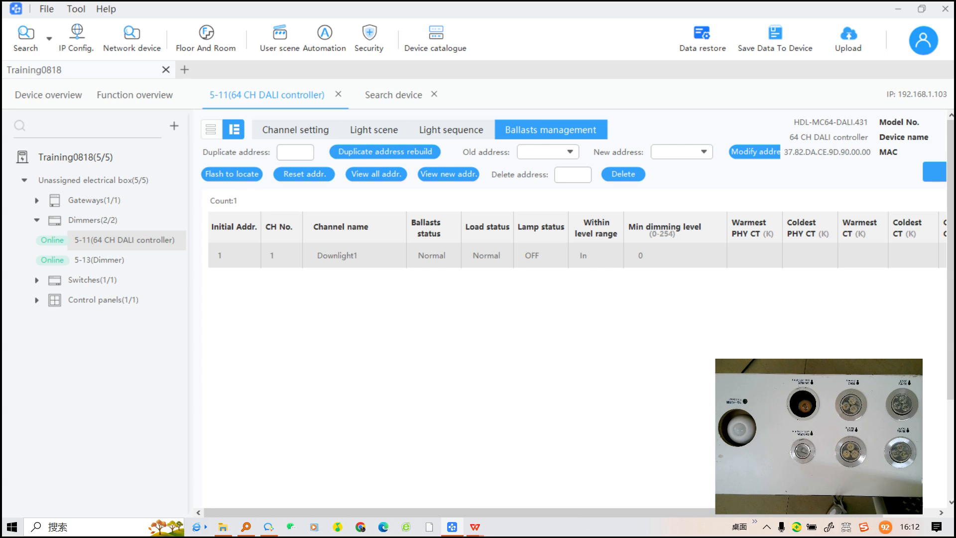
Step: Change the ballast's address from old address 1 to new address 2 and update the DALI master data to the ballasts
left_click(569, 152)
left_click(548, 170)
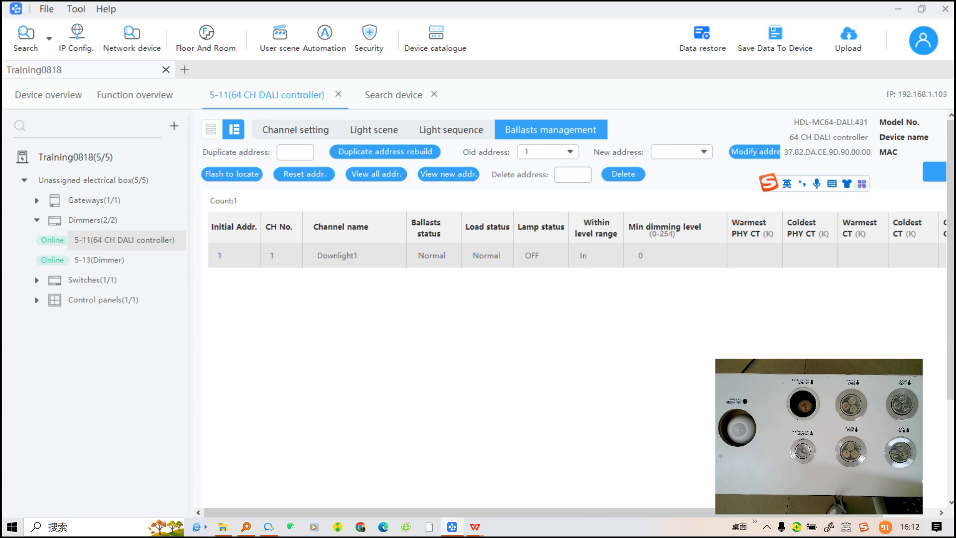
left_click(703, 151)
left_click(682, 207)
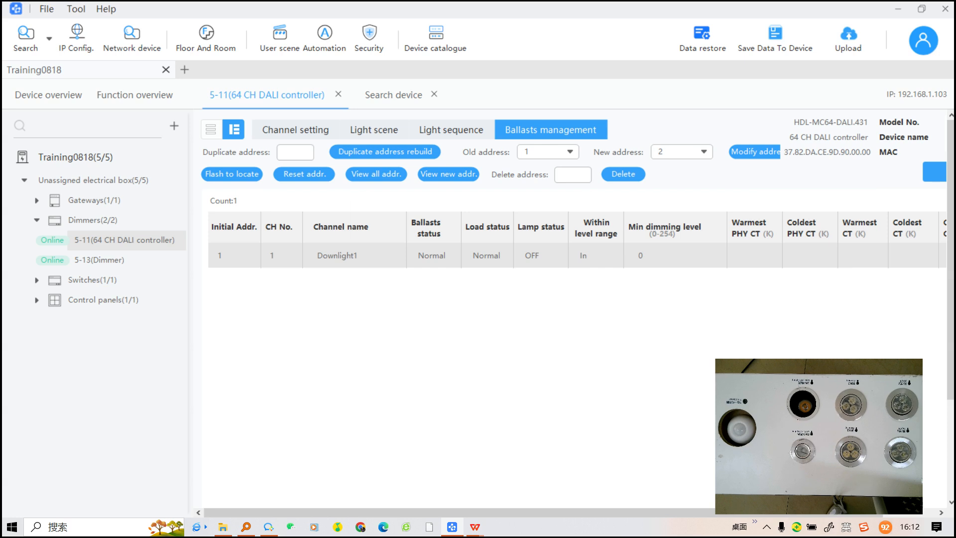
left_click(554, 304)
Step: Handwrite Channel and Ballast headings over a screen capture, list numbers down to 63 and 64 under Channel, and discard the capture
key("alt+a")
left_click_drag(54, 9, 934, 452)
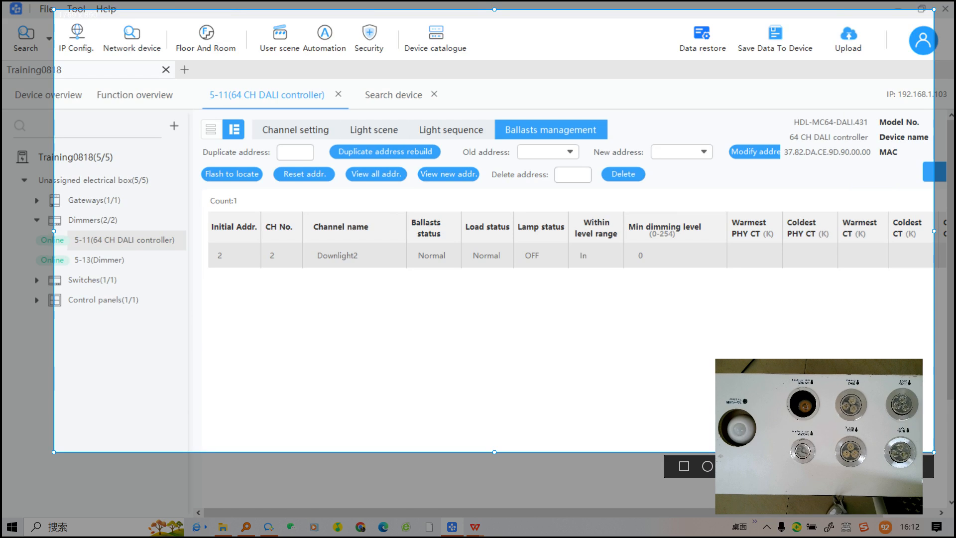
left_click(755, 467)
left_click_drag(404, 273, 403, 297)
mouse_move(423, 264)
left_mouse_down()
mouse_move(407, 304)
mouse_move(459, 294)
mouse_move(475, 305)
left_mouse_up()
left_click_drag(487, 302, 522, 298)
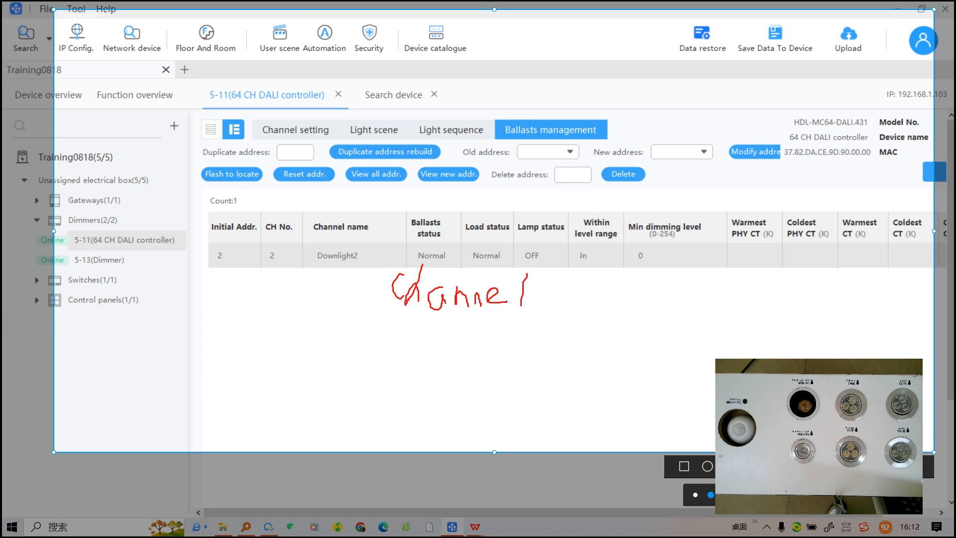
mouse_move(681, 264)
left_mouse_down()
mouse_move(682, 284)
mouse_move(695, 269)
mouse_move(690, 287)
mouse_move(721, 287)
left_mouse_up()
mouse_move(741, 255)
left_mouse_down()
mouse_move(743, 286)
mouse_move(766, 288)
mouse_move(773, 272)
mouse_move(774, 288)
mouse_move(793, 274)
mouse_move(790, 285)
left_mouse_up()
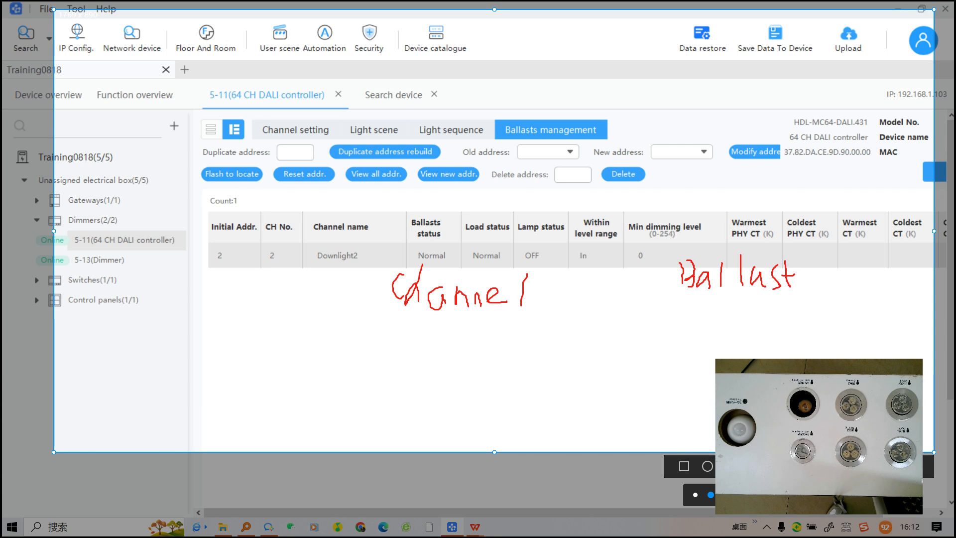
left_click_drag(454, 314, 455, 322)
mouse_move(442, 379)
left_mouse_down()
mouse_move(450, 398)
mouse_move(457, 385)
mouse_move(472, 405)
mouse_move(463, 407)
left_mouse_up()
mouse_move(452, 424)
left_mouse_down()
mouse_move(449, 448)
mouse_move(462, 438)
mouse_move(451, 438)
mouse_move(485, 438)
mouse_move(477, 448)
left_mouse_up()
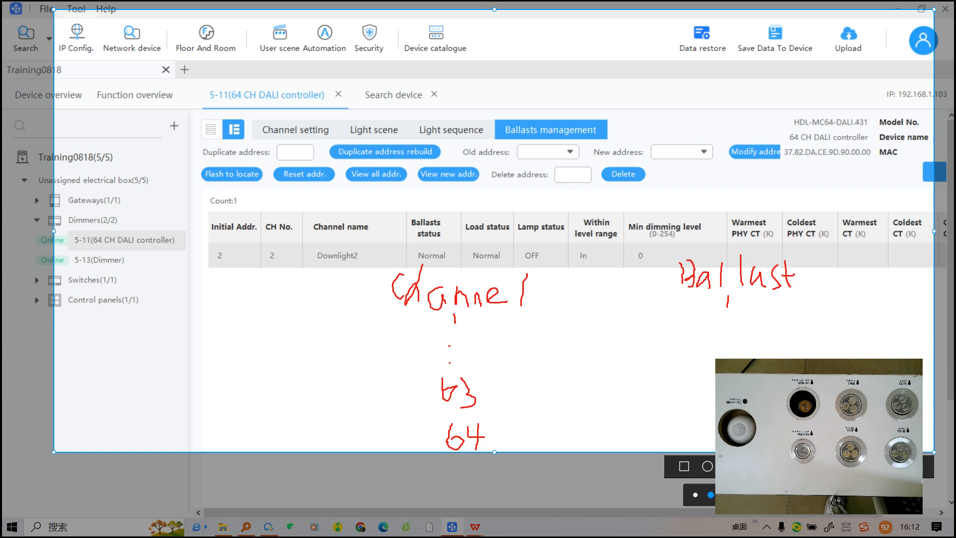
key("Escape")
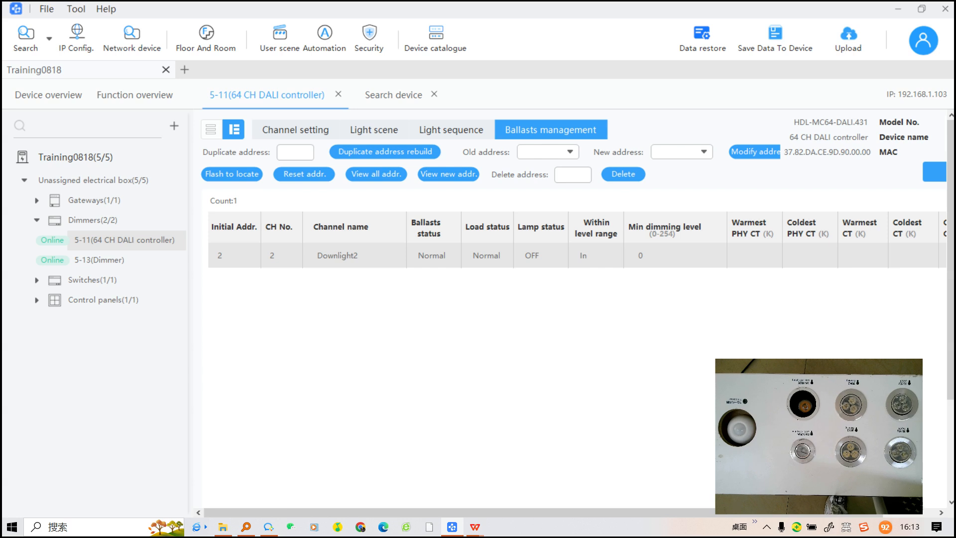
Step: Change the ballast's address from old address 2 to new address 0 and update the DALI master data to the ballasts
left_click(570, 152)
left_click(548, 169)
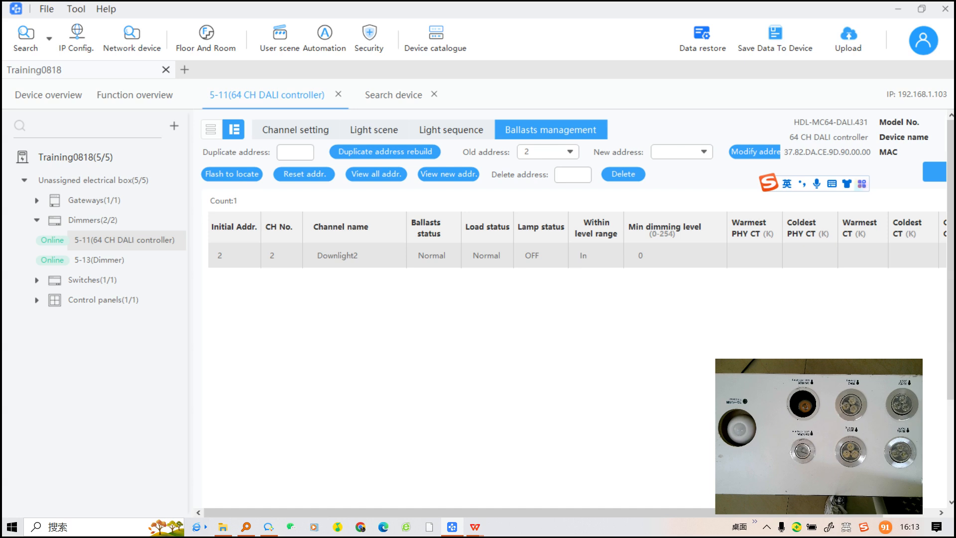
left_click(704, 152)
left_click(662, 169)
left_click(754, 152)
left_click(553, 304)
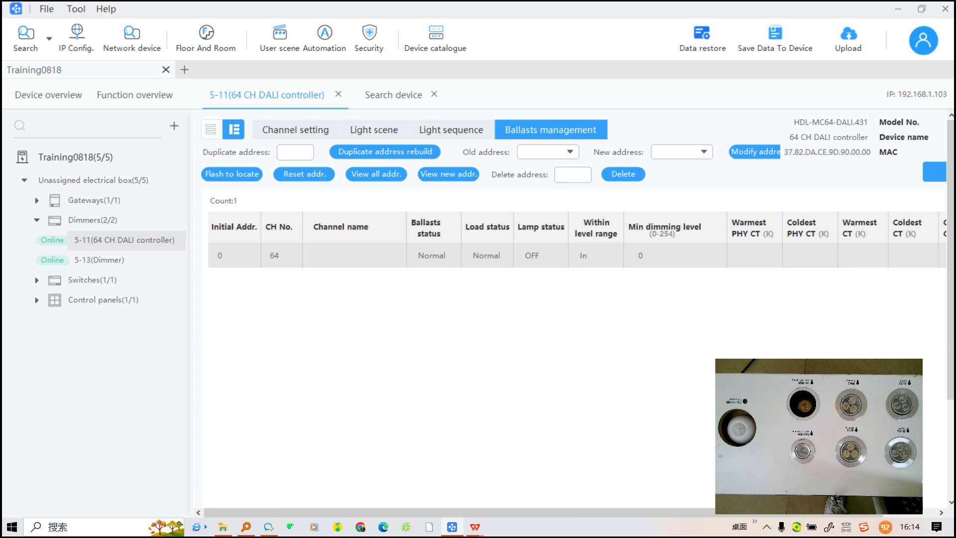
Step: Change the ballast's address from old address 0 to new address 1 and update the DALI master data to the ballasts
left_click(570, 152)
left_click(548, 168)
left_click(702, 152)
left_click(670, 188)
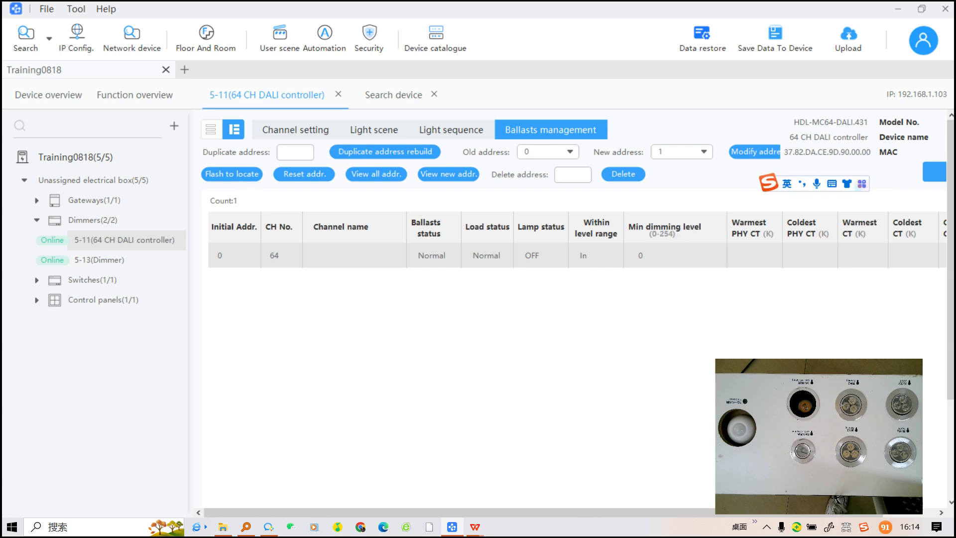
left_click(754, 152)
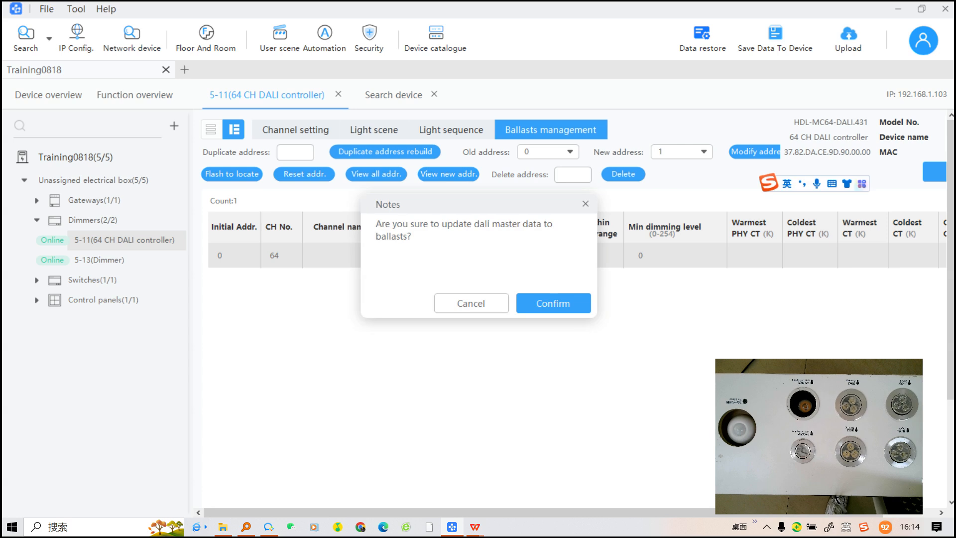
left_click(553, 303)
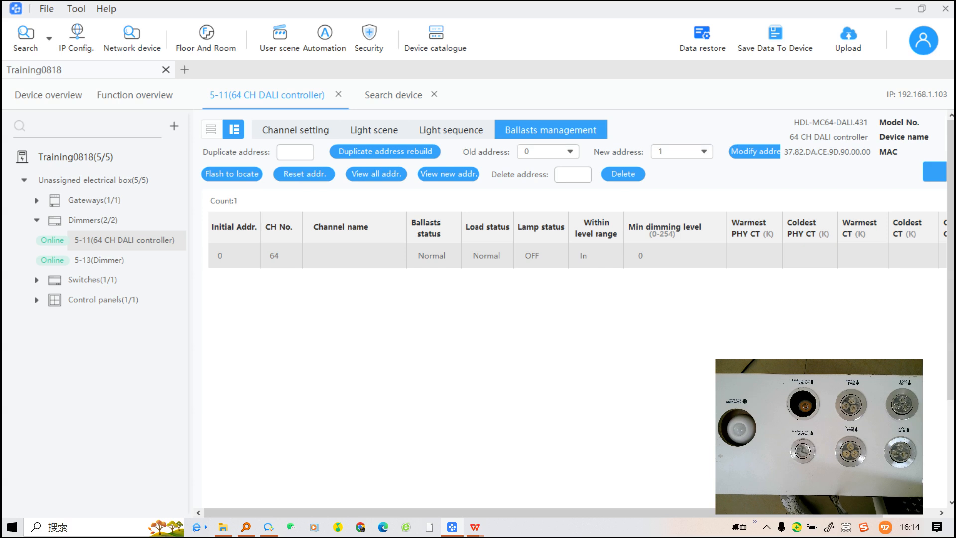
left_click_drag(548, 512, 571, 512)
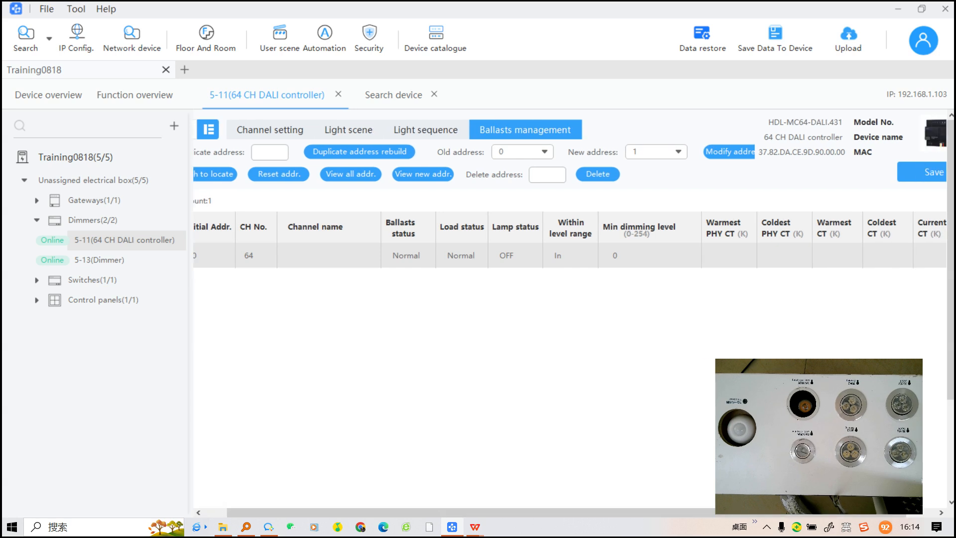
left_click(729, 152)
left_click(554, 303)
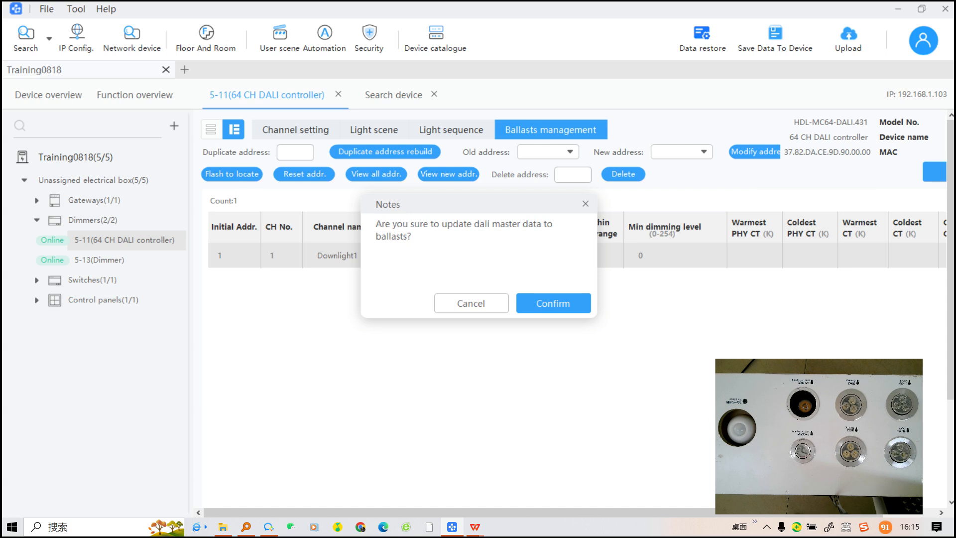
left_click(554, 303)
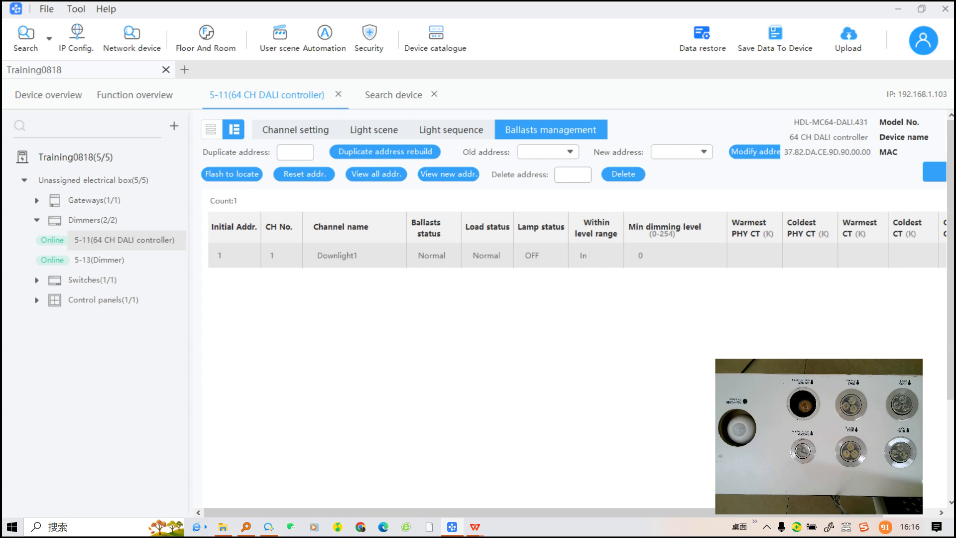
Step: Select only the HDL-MPTL4C.48 Granite Display Panel among the searched devices and add it to the current project
left_click(25, 34)
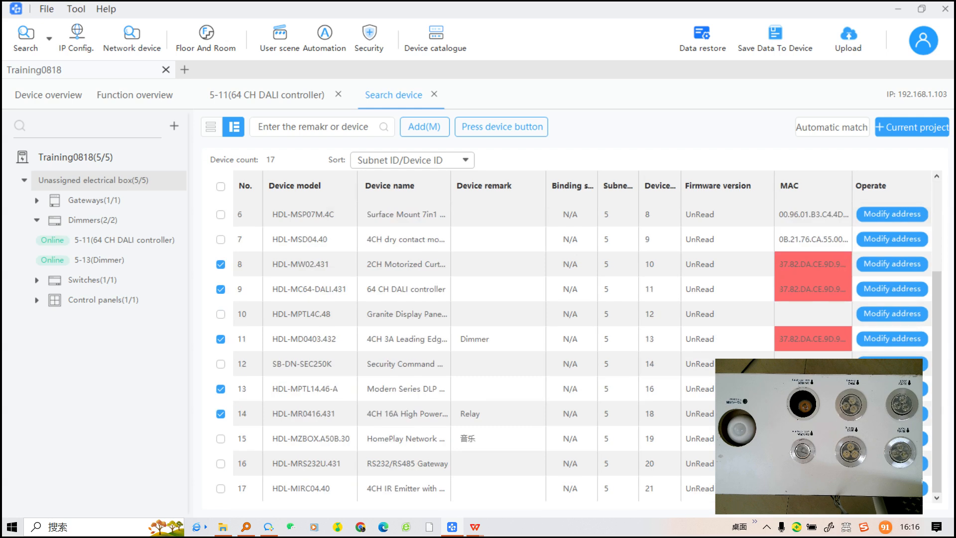
scroll(567, 339, "up", 1)
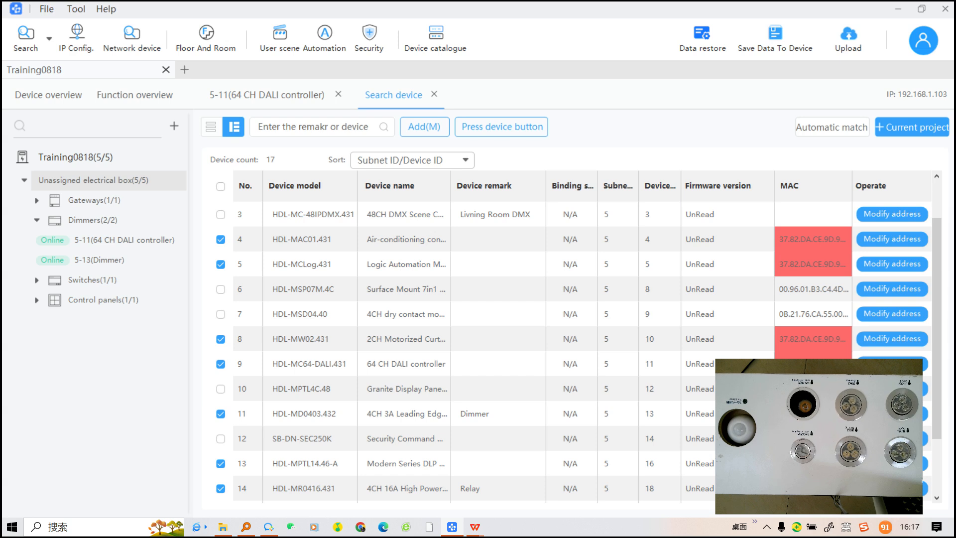
left_click(221, 186)
left_click(220, 186)
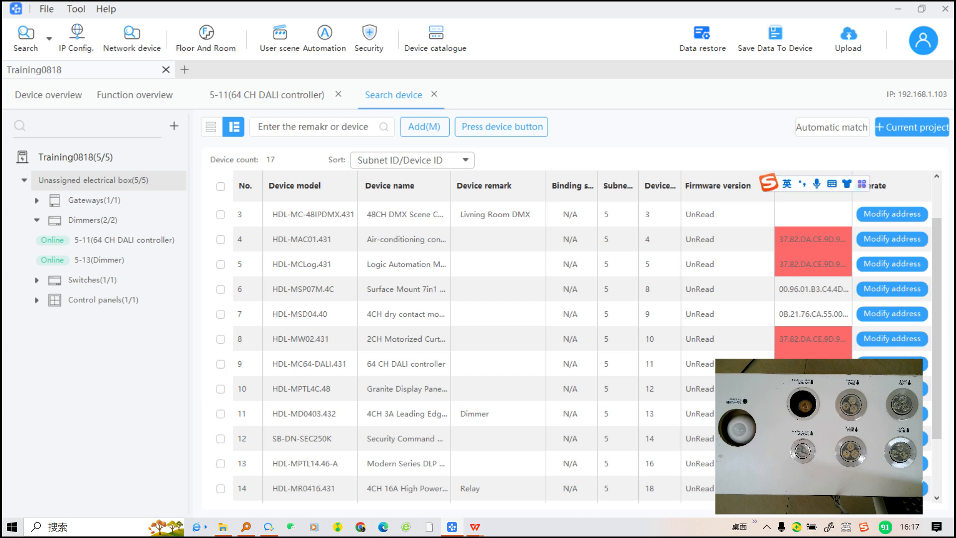
left_click(220, 389)
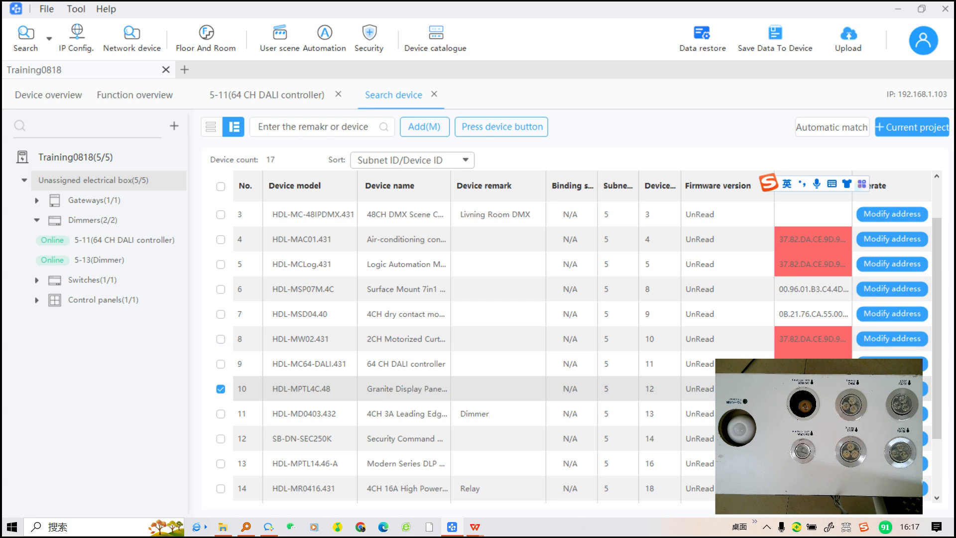
left_click(913, 127)
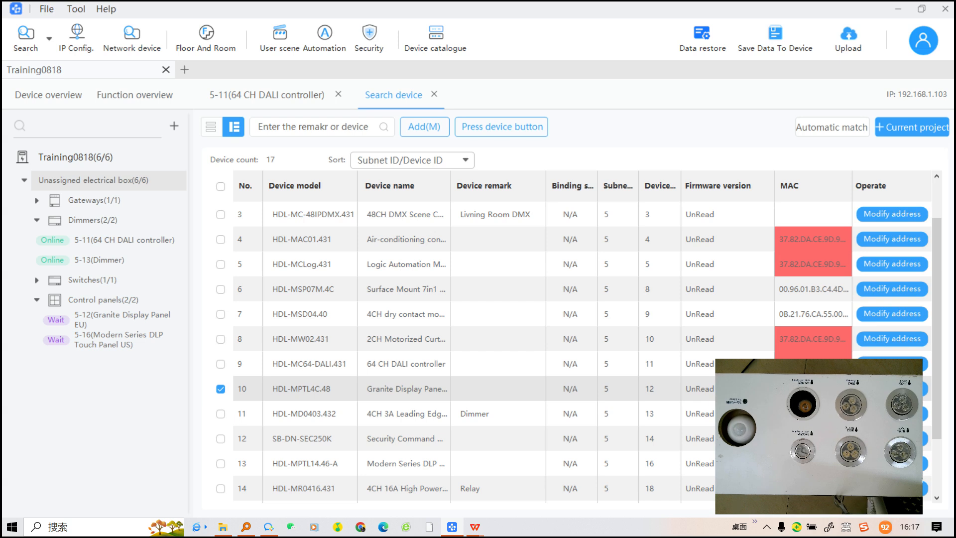
Step: Open the lighting page settings of the 5-12 Granite Display Panel EU
double_click(122, 320)
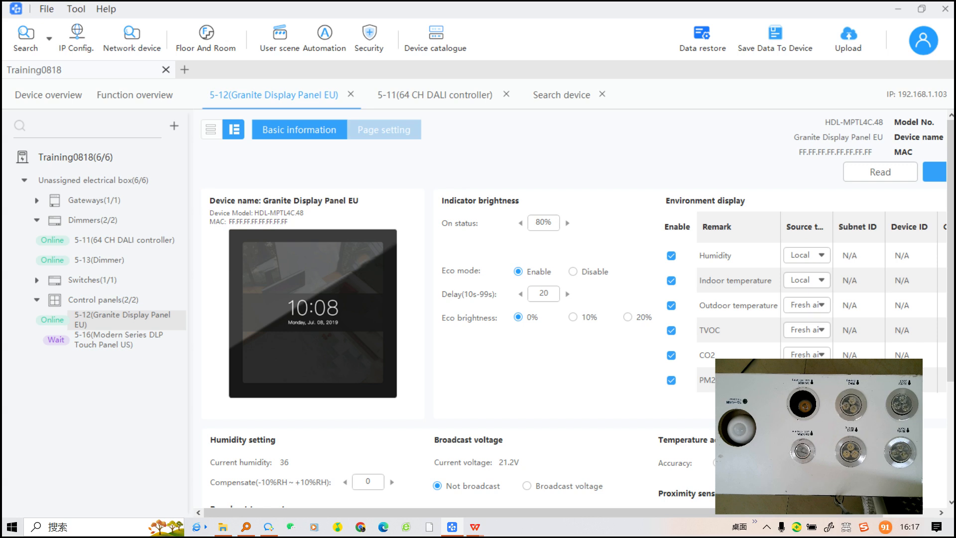
left_click(384, 129)
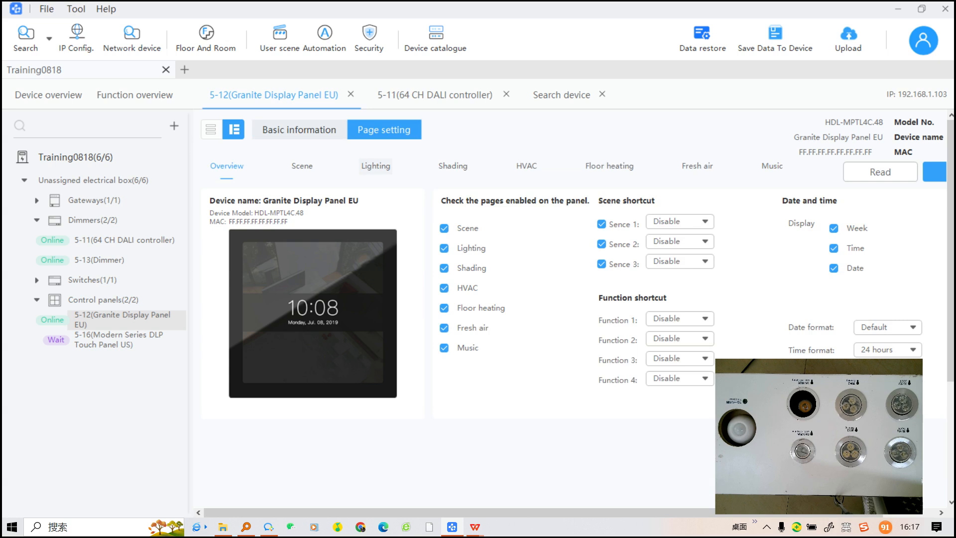
left_click(376, 166)
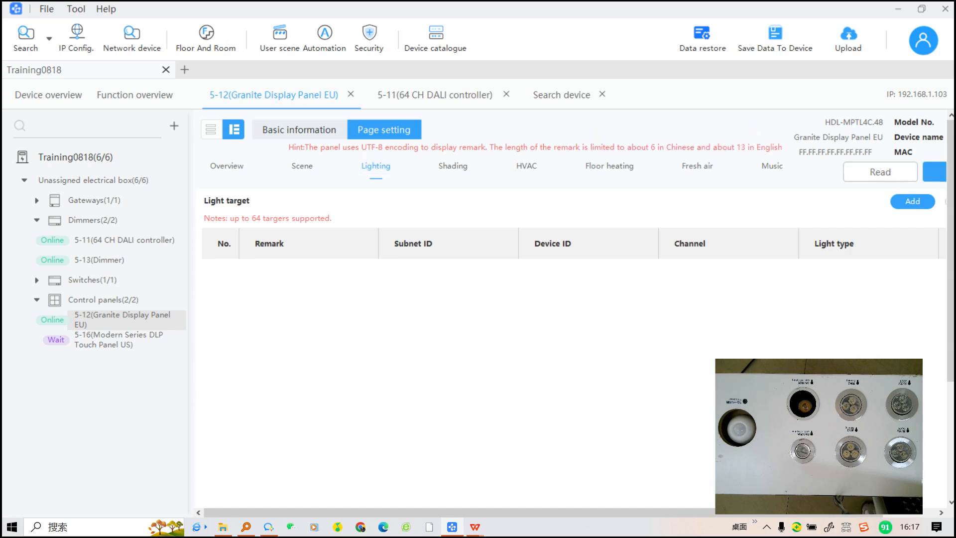
Step: Add Downlight1 from the Color temp. functions as a light target of the Granite Display Panel and save the settings
left_click(913, 202)
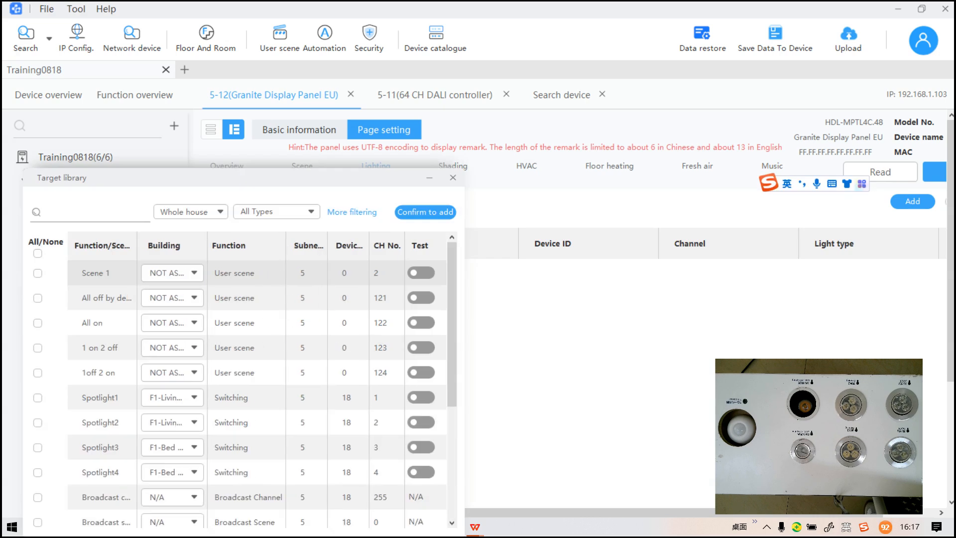
left_click(276, 211)
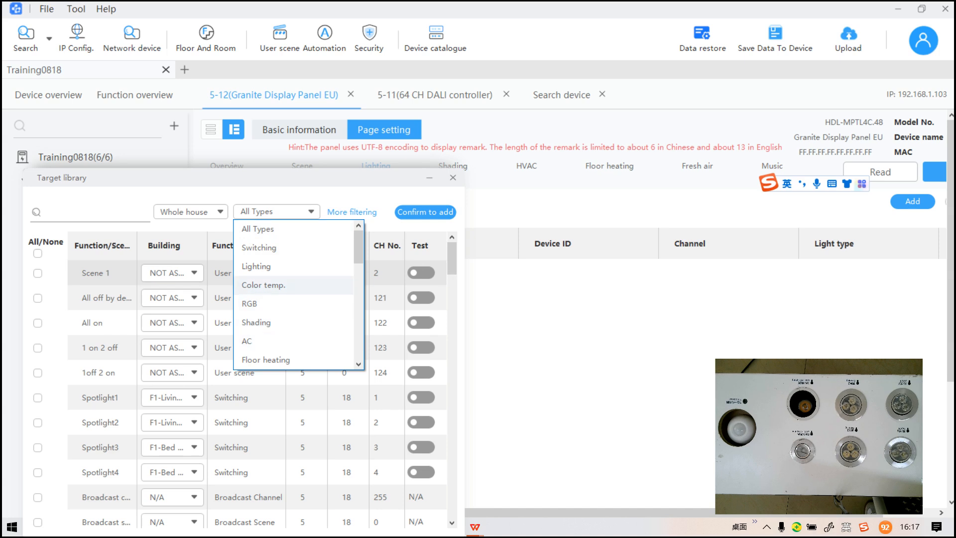
left_click(263, 284)
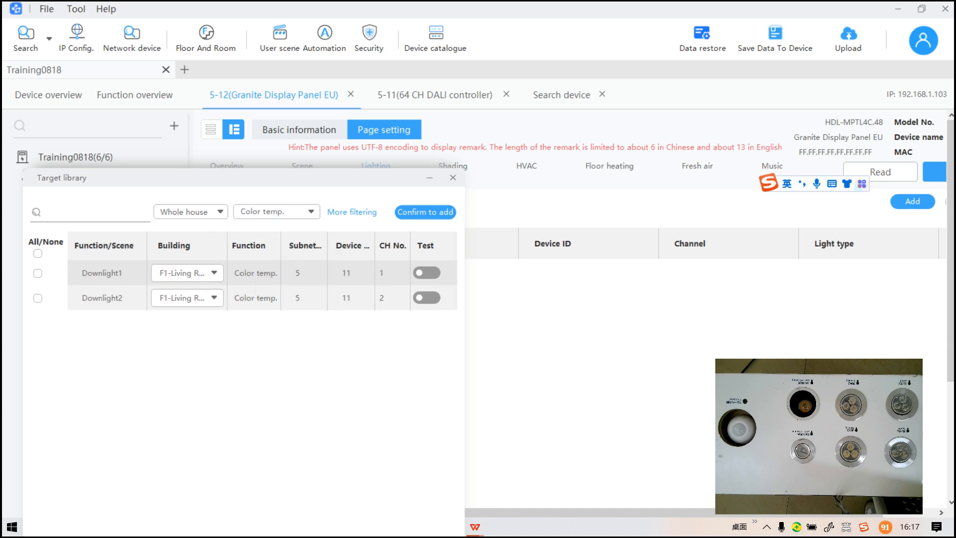
left_click(38, 273)
left_click(425, 211)
left_click(453, 178)
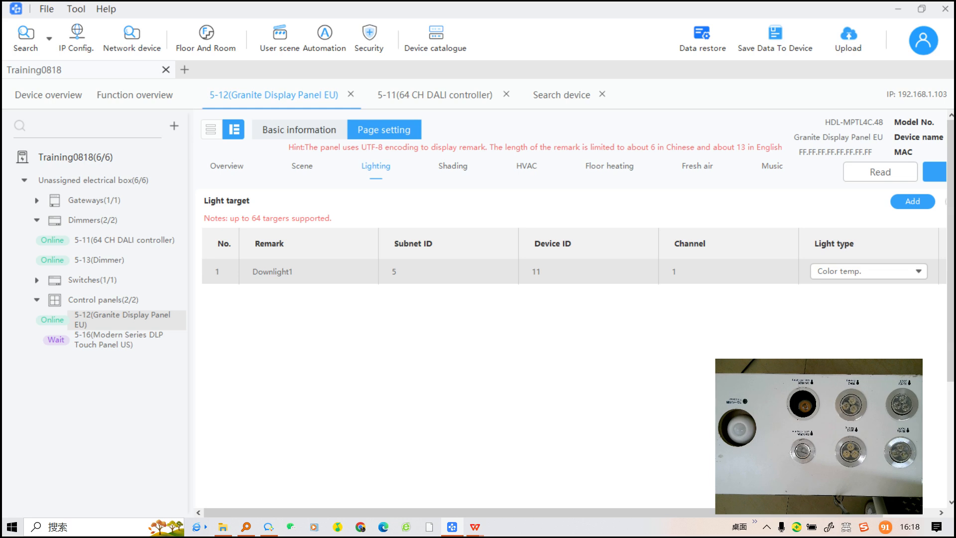
mouse_move(160, 527)
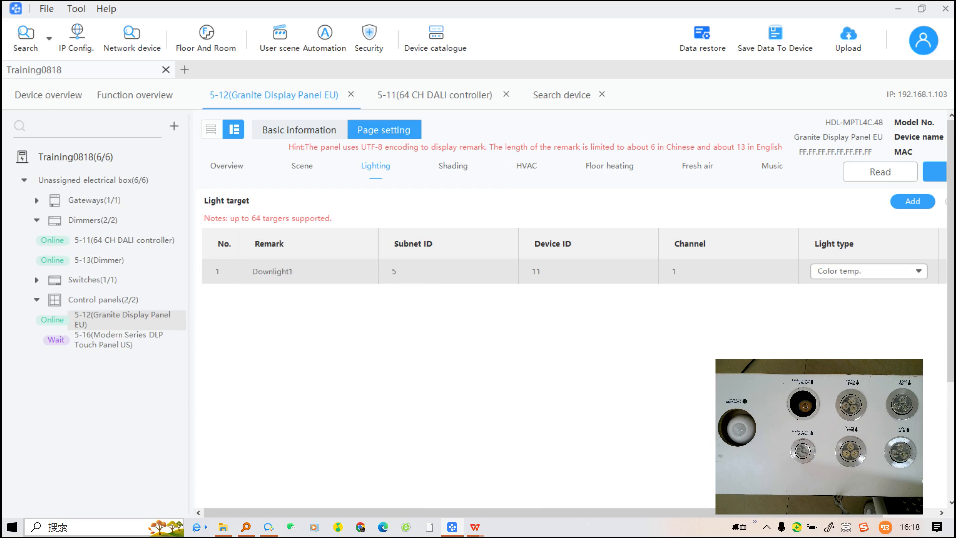
left_click(934, 172)
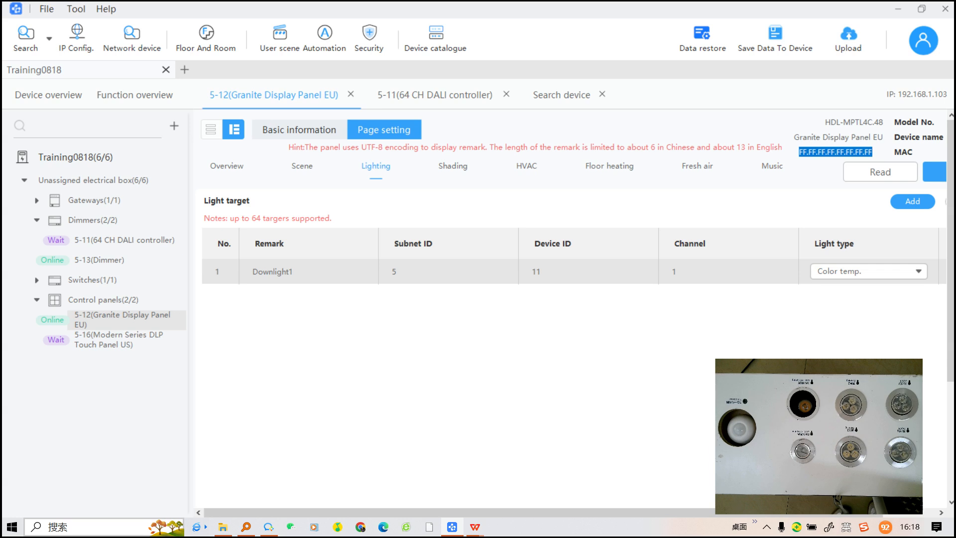
Step: Examine the 64 CH DALI controller's channel settings and the light scenes of its Living Room zone
scroll(573, 309, "down", 2)
scroll(573, 309, "up", 2)
left_click(434, 95)
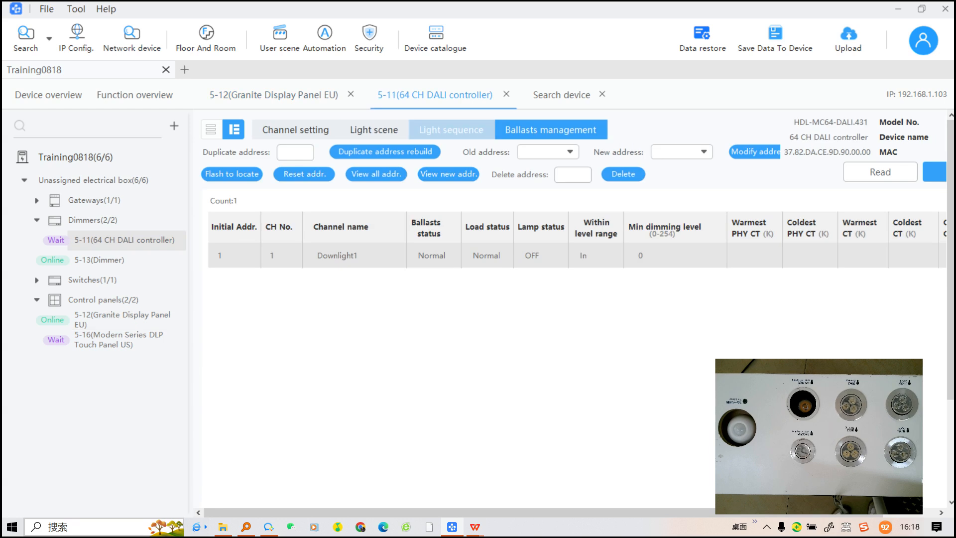
left_click(374, 129)
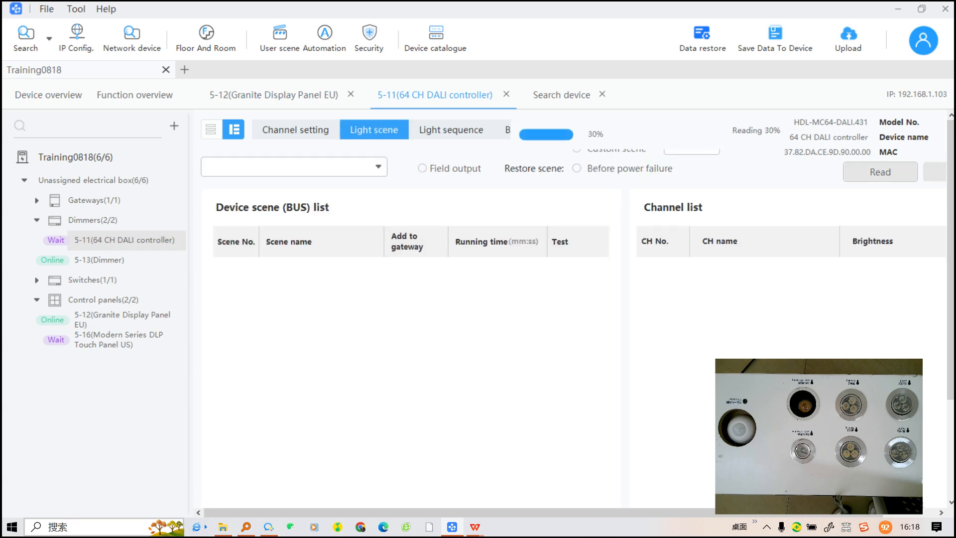
left_click(295, 130)
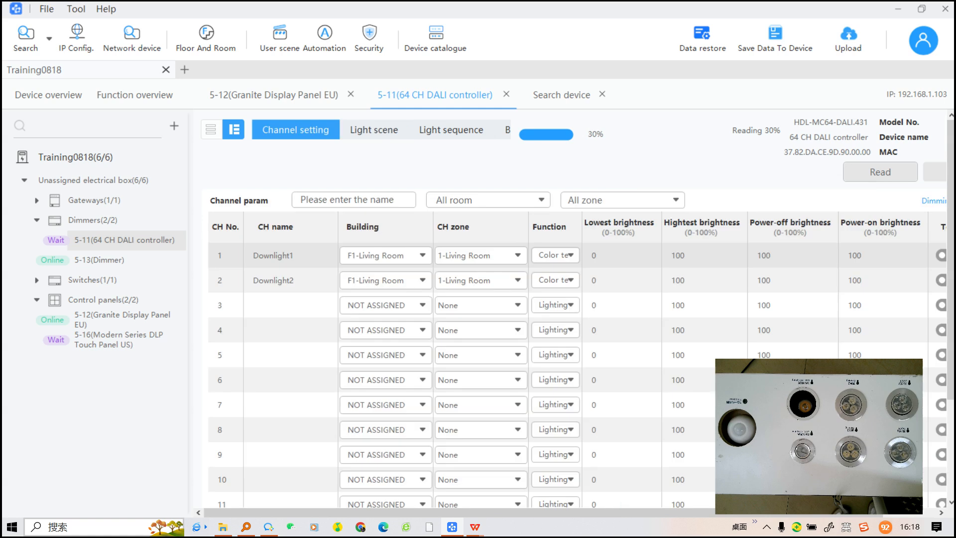
left_click(374, 129)
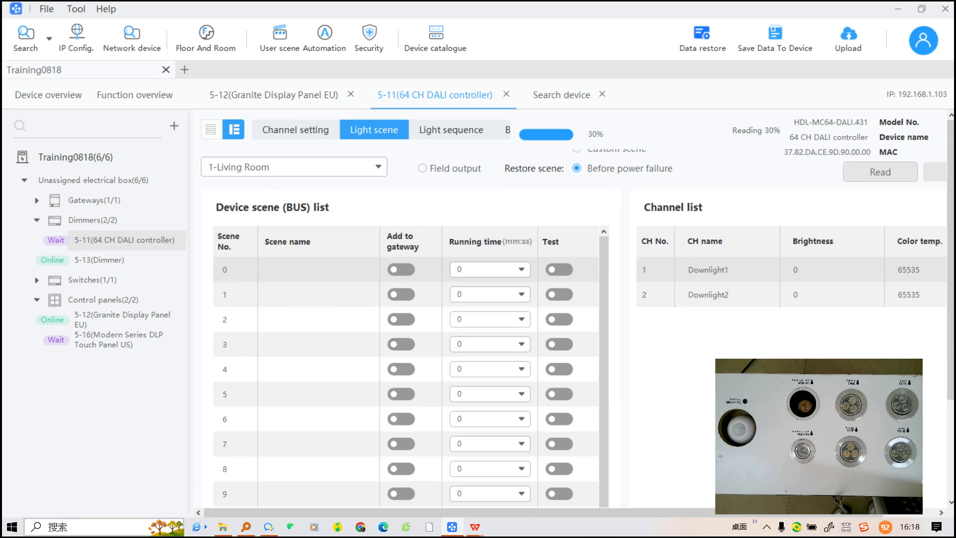
Step: Check the Granite Display Panel's scene page settings and return to the 64 CH DALI controller's light scenes
left_click(274, 95)
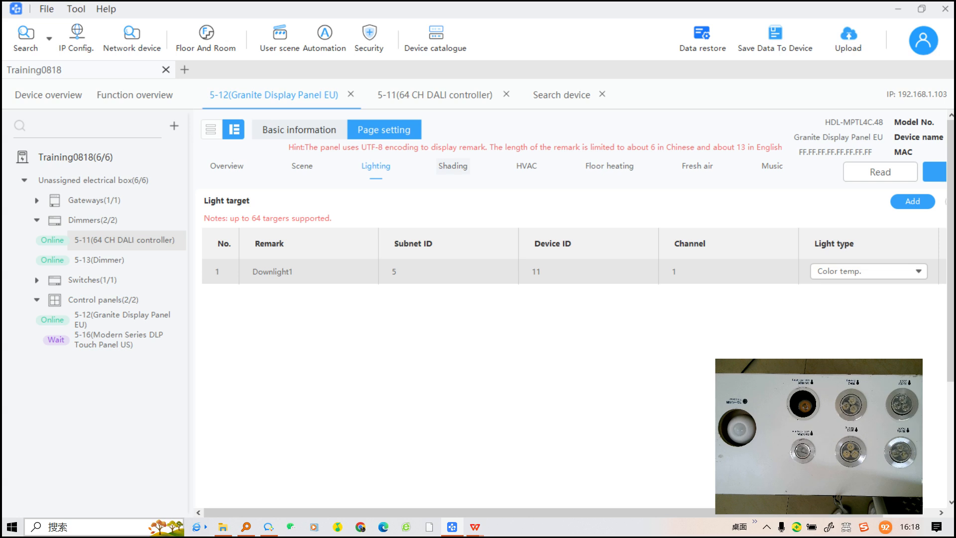
left_click(302, 167)
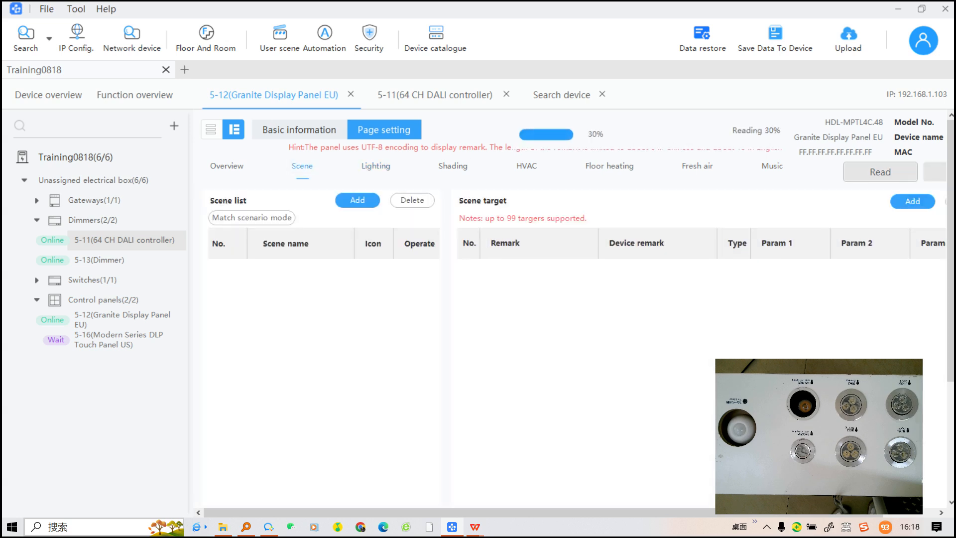
left_click(435, 95)
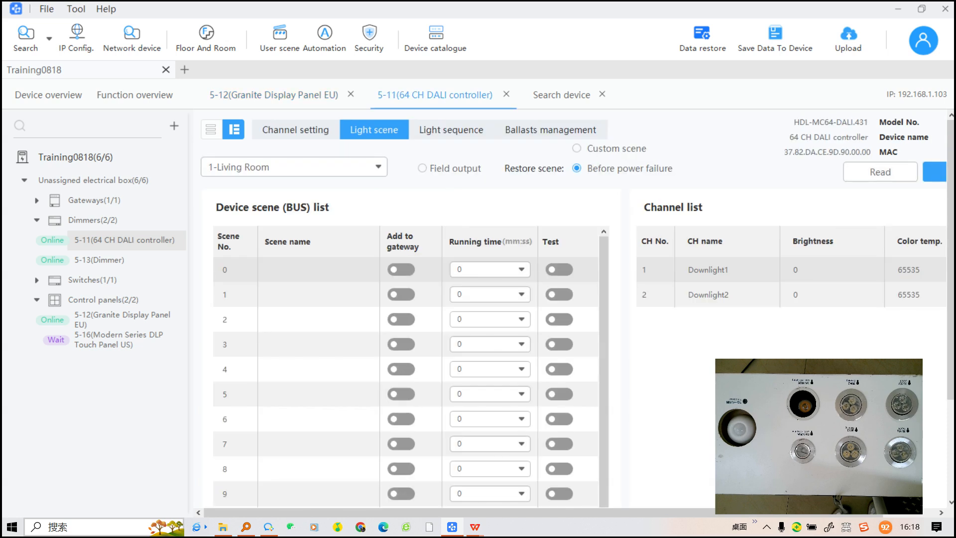
Step: Name scene 0 of the Living Room zone "All off"
left_click(319, 269)
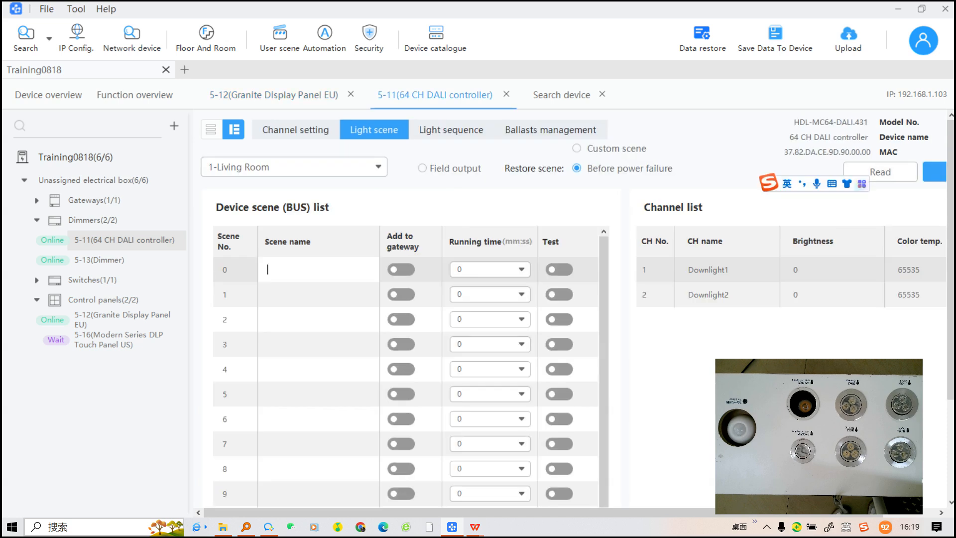
key("Caps_Lock")
type("A")
key("Caps_Lock")
type("ll off")
key("Return")
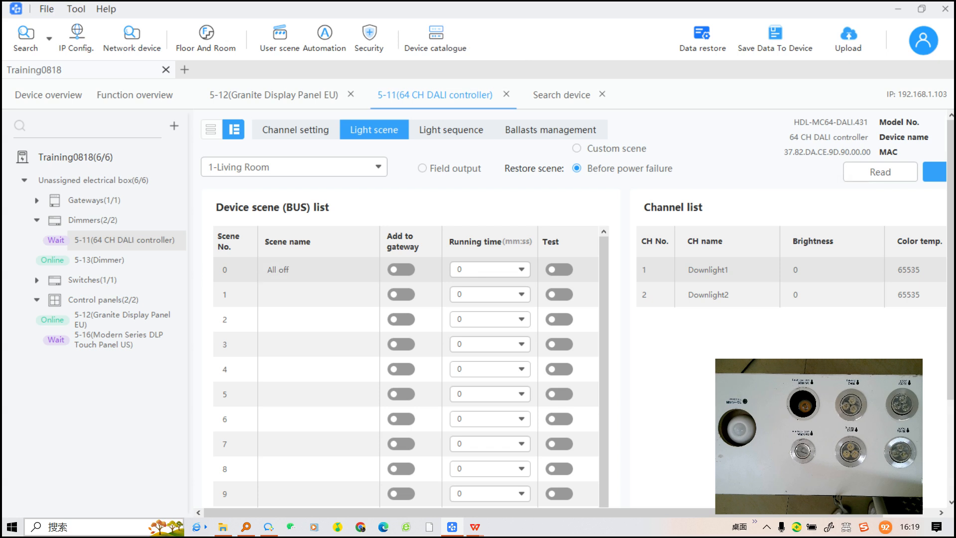
Step: Name scene 1 of the Living Room zone "cct Scene 1"
left_click(299, 295)
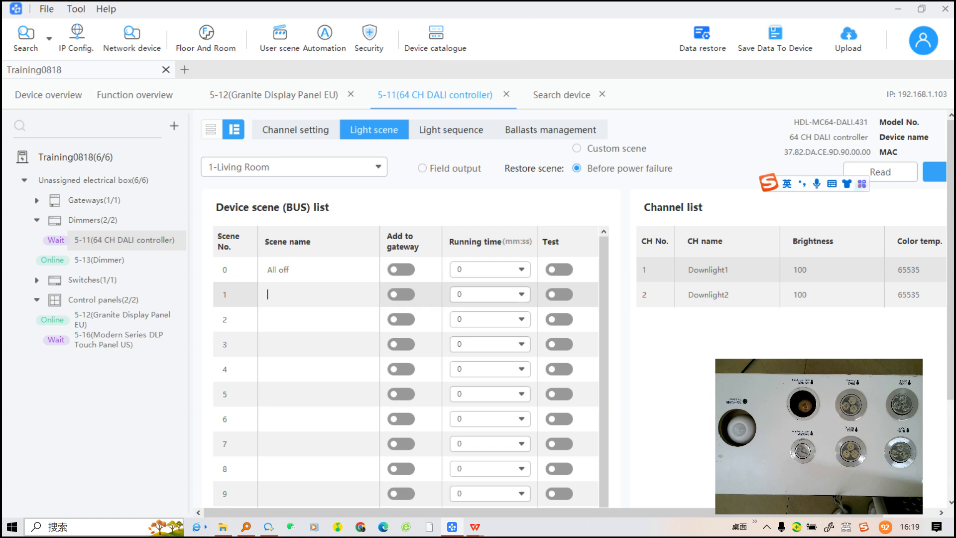
key("Caps_Lock")
type("S")
key("BackSpace")
key("Caps_Lock")
type("cct")
key("Caps_Lock")
type("S")
key("Caps_Lock")
type("cee")
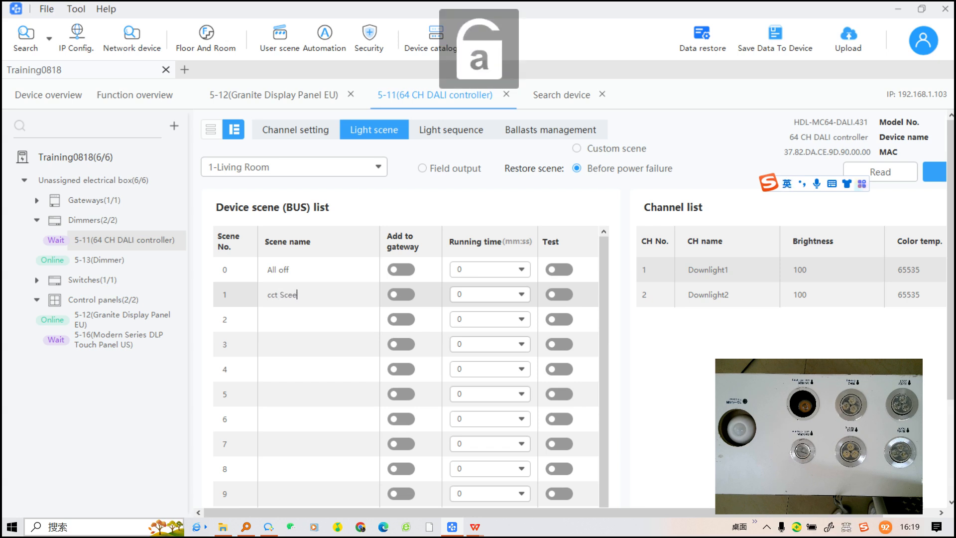
key("BackSpace")
type("ne 1")
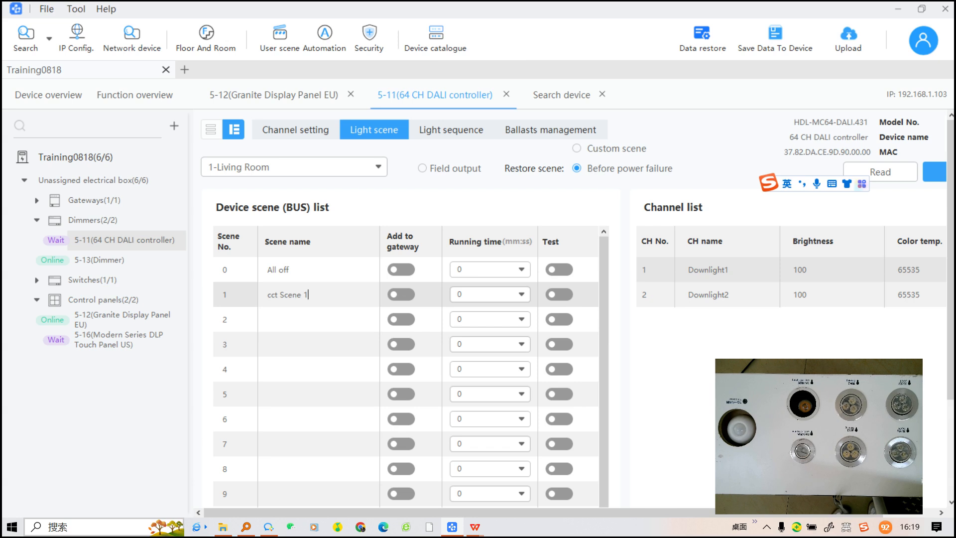
Step: For cct Scene 1, set Downlight1 to brightness 50 and color temp. 5000 and Downlight2 to brightness 30, and test the scene
left_click(801, 270)
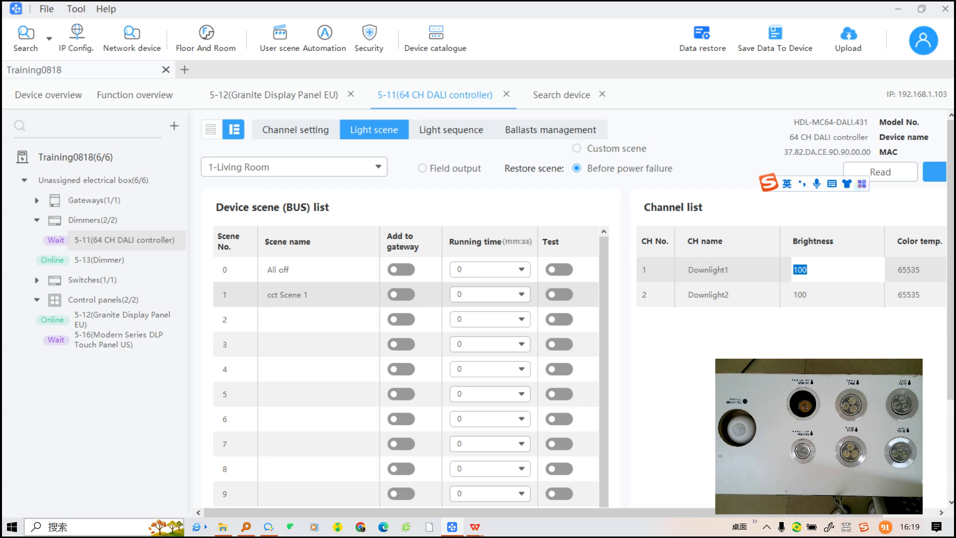
type("50")
left_click(909, 270)
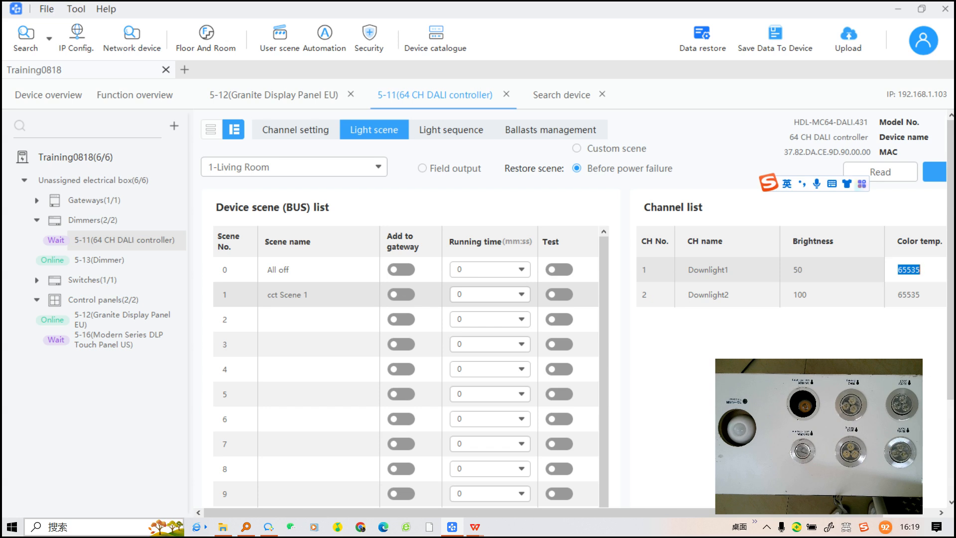
type("5000")
left_click(801, 294)
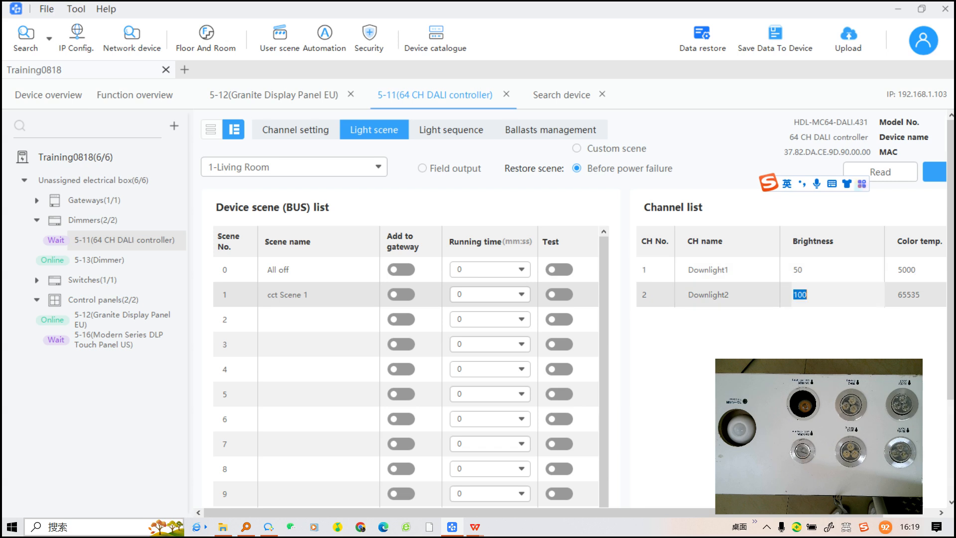
type("30")
left_click(560, 294)
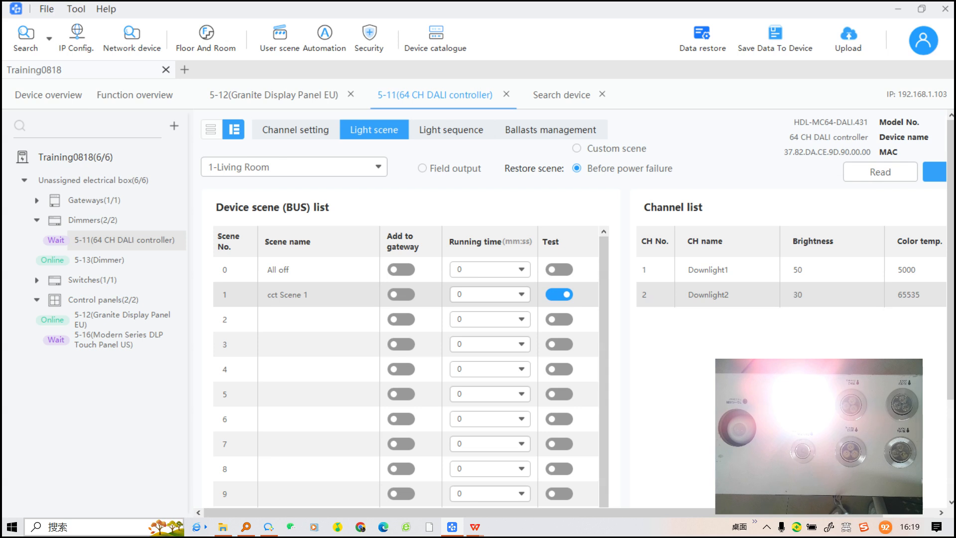
left_click(560, 294)
Step: Copy the name of scene 1 to scene 2 and make it "cct Scene 2"
left_click(319, 320)
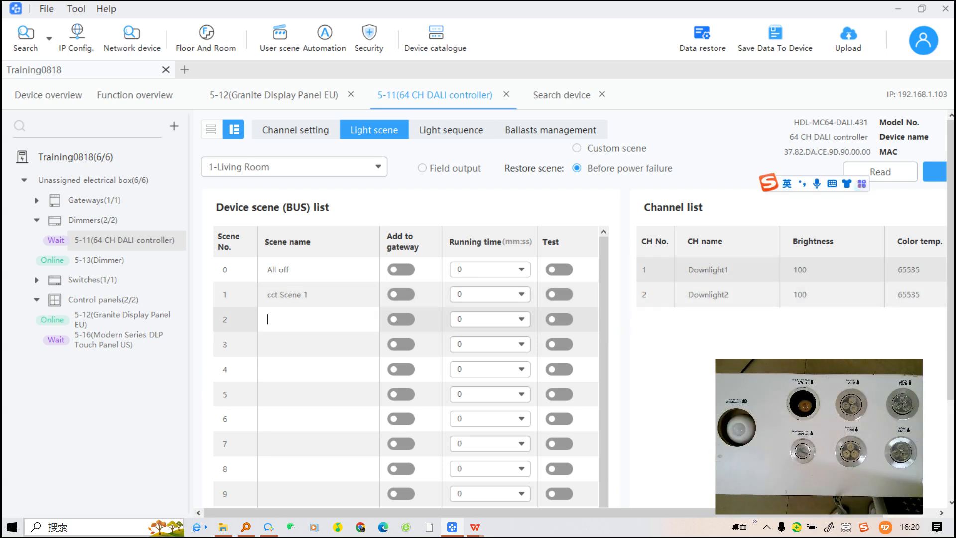
left_click(279, 294)
key("ctrl+c")
right_click(273, 294)
left_click(307, 334)
left_click(302, 321)
key("ctrl+v")
key("Return")
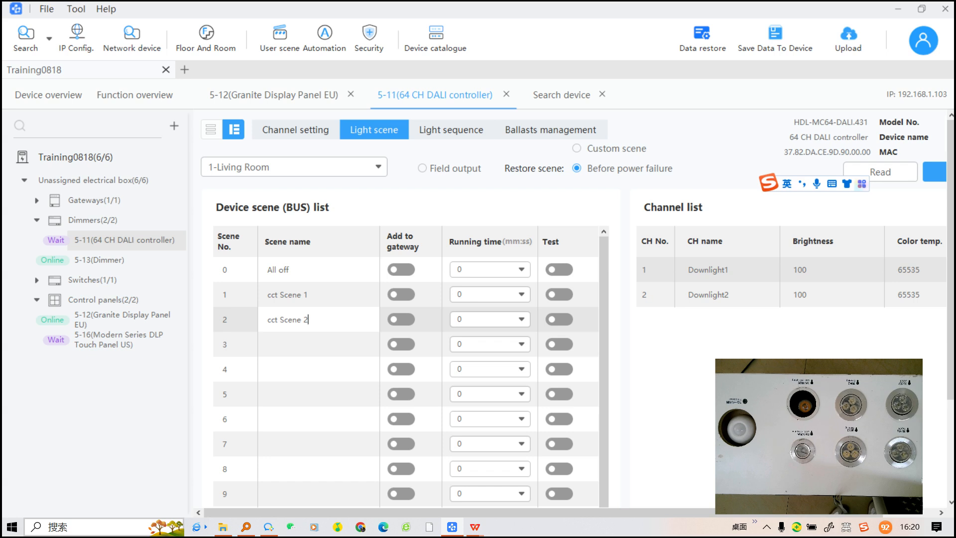
Step: Set both downlights in cct Scene 2 to brightness 50 and color temp. 2700, and save the scene data to the ballasts
left_click(817, 270)
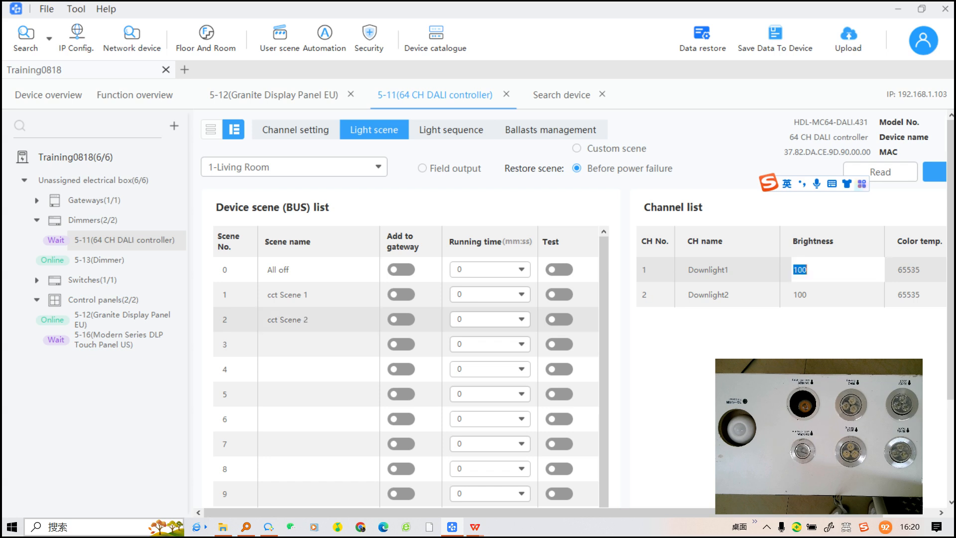
type("50")
left_click(817, 295)
type("50")
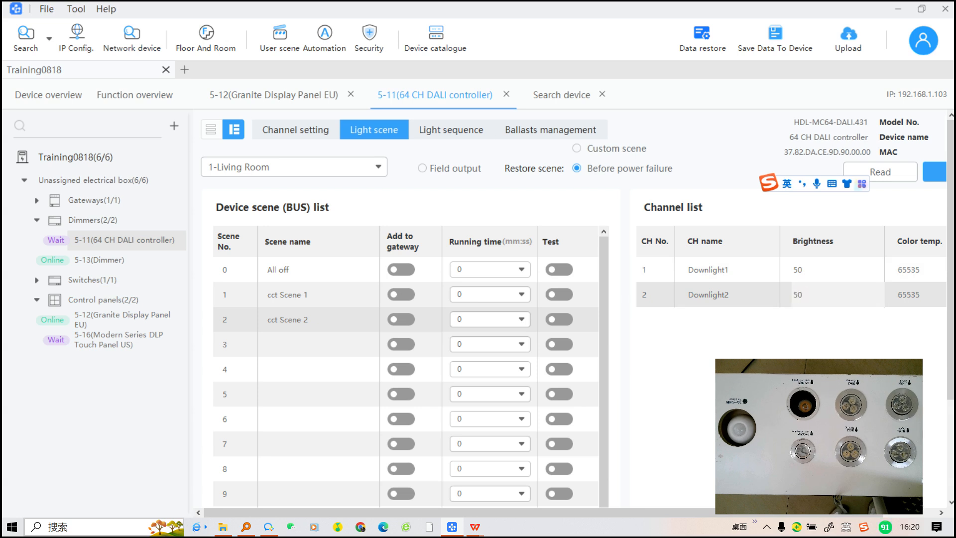
left_click(910, 270)
type("2700")
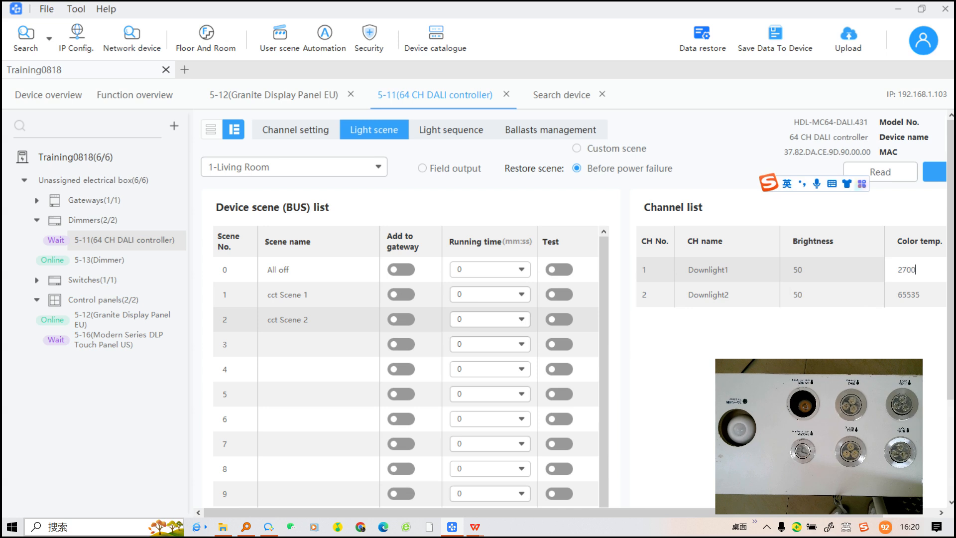
left_click(909, 295)
type("2700")
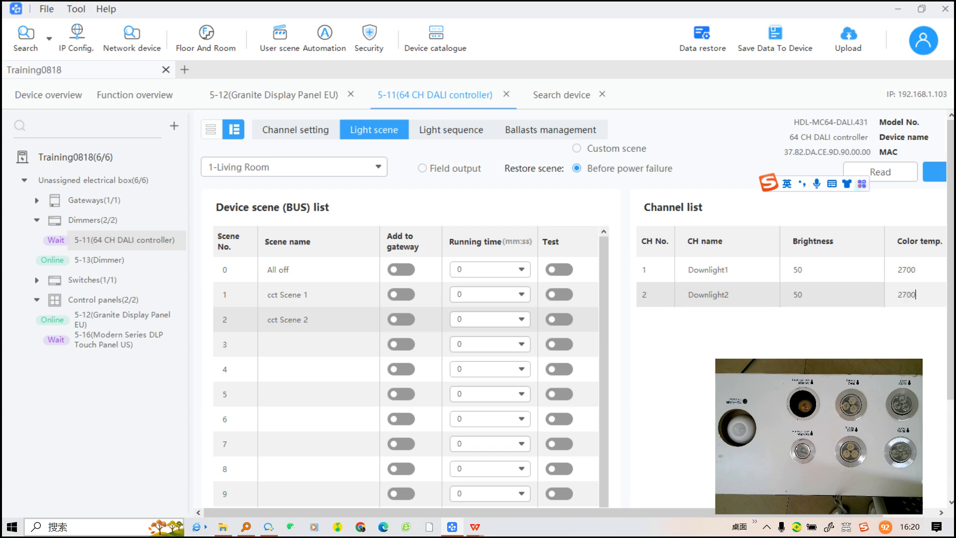
left_click(935, 172)
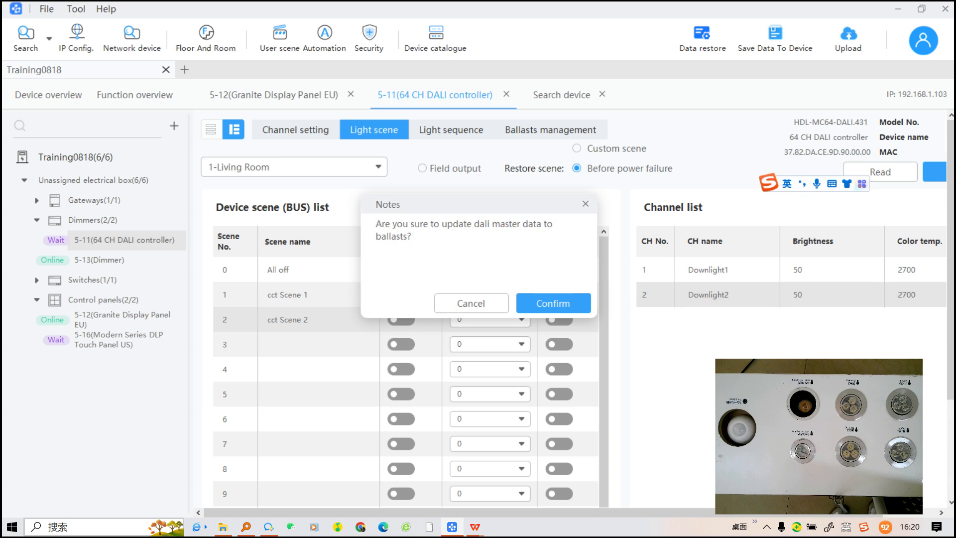
left_click(553, 303)
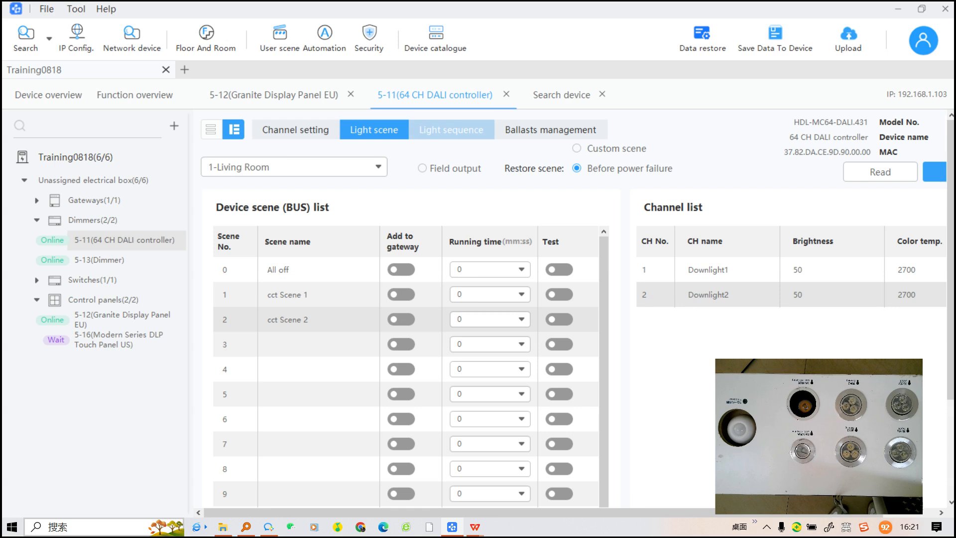
Step: Enable light sequence 1 of the controller, assign it to F1-Living Room and set its step count to 4
left_click(452, 130)
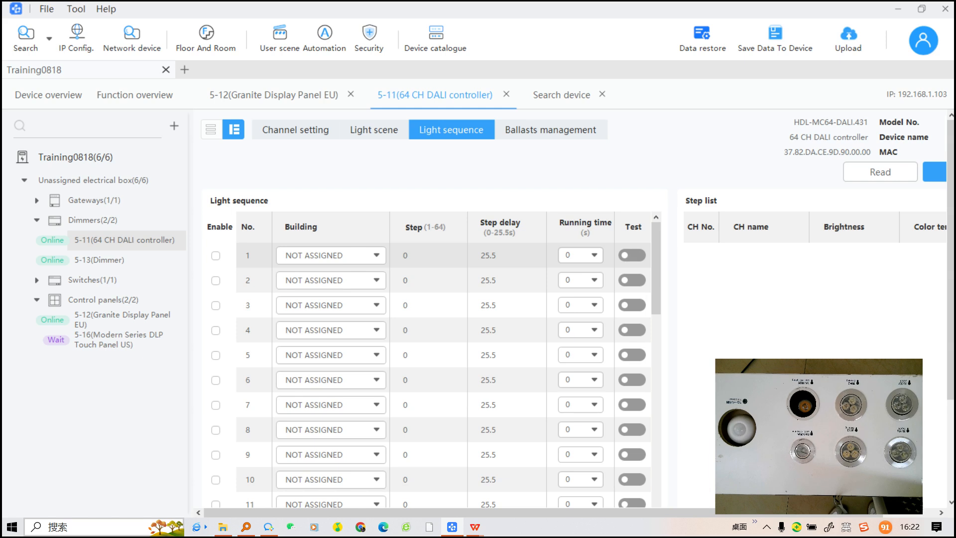
left_click(216, 255)
left_click(332, 255)
left_click(283, 305)
left_click(327, 325)
double_click(407, 255)
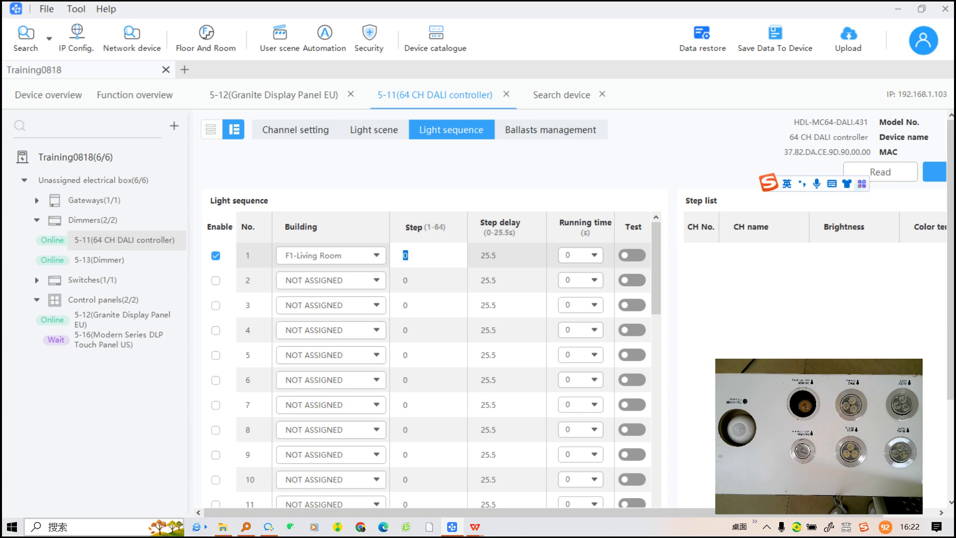
type("4")
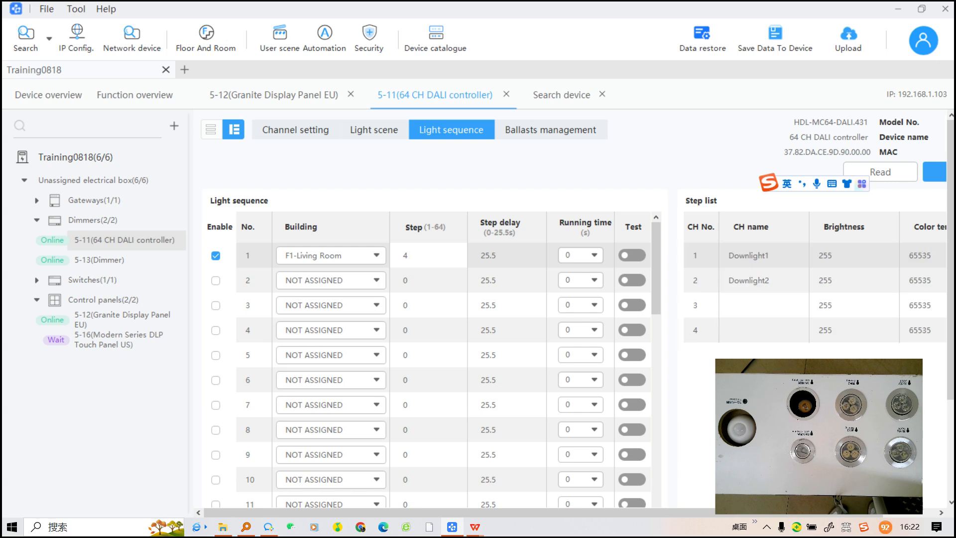
Step: Examine the channels, names and brightness values in the step list of light sequence 1
left_click_drag(543, 513, 597, 513)
left_click(705, 305)
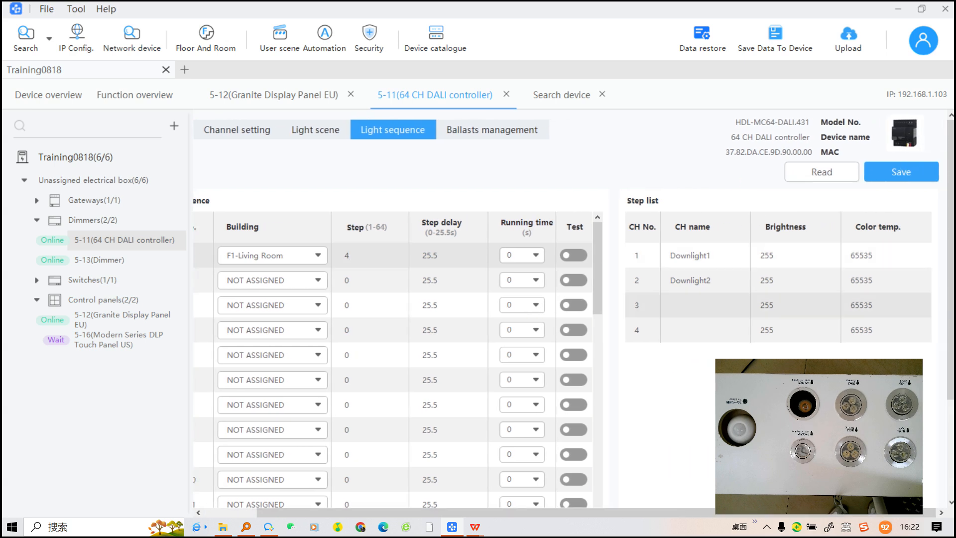
left_click(705, 280)
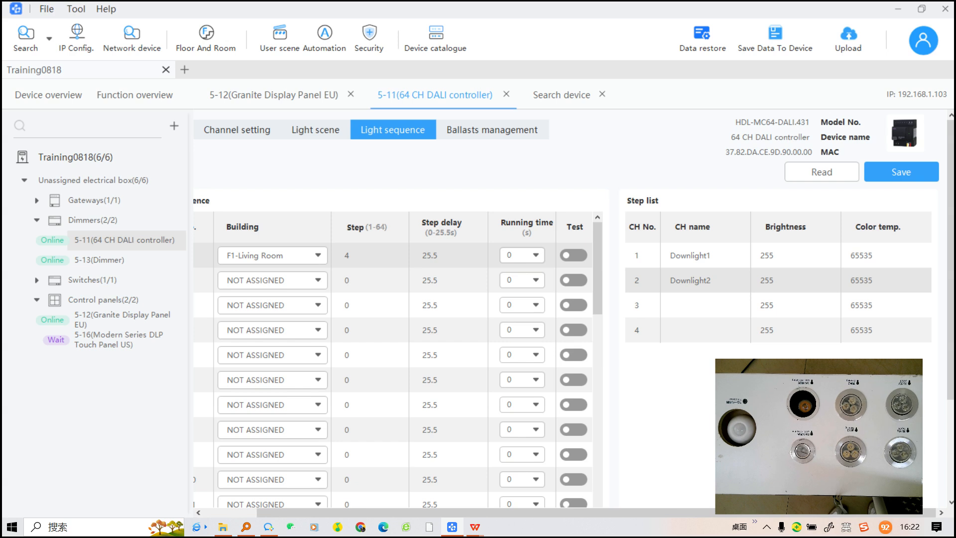
left_click(706, 305)
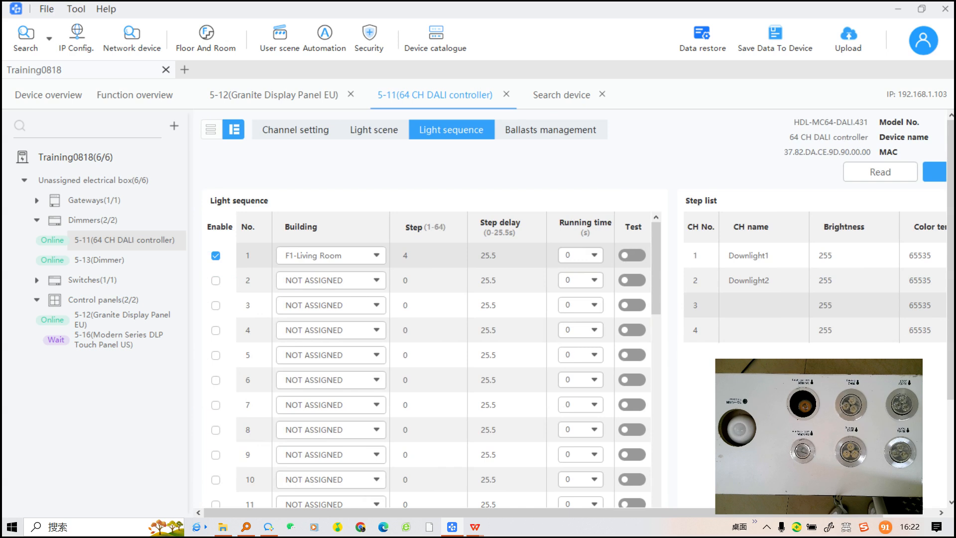
scroll(570, 319, "right", 3)
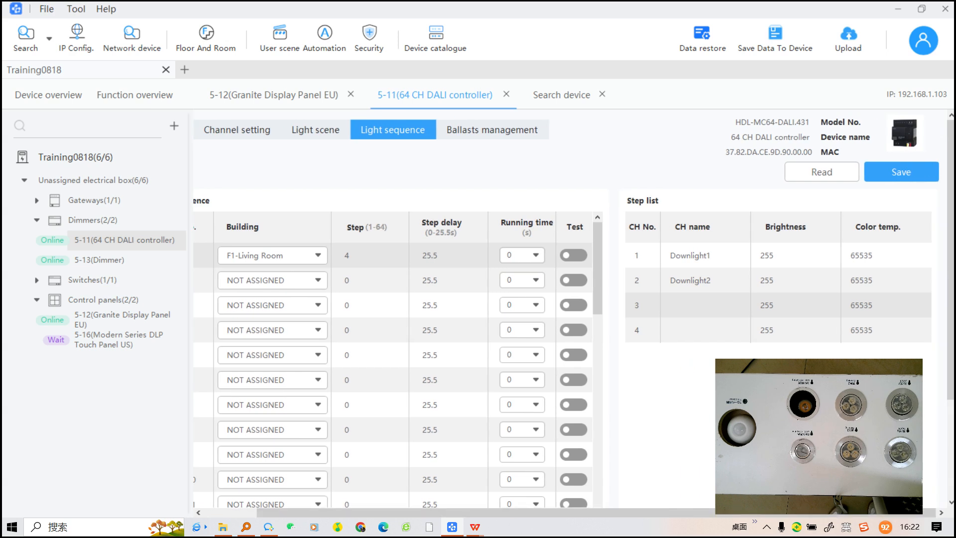
left_click(775, 255)
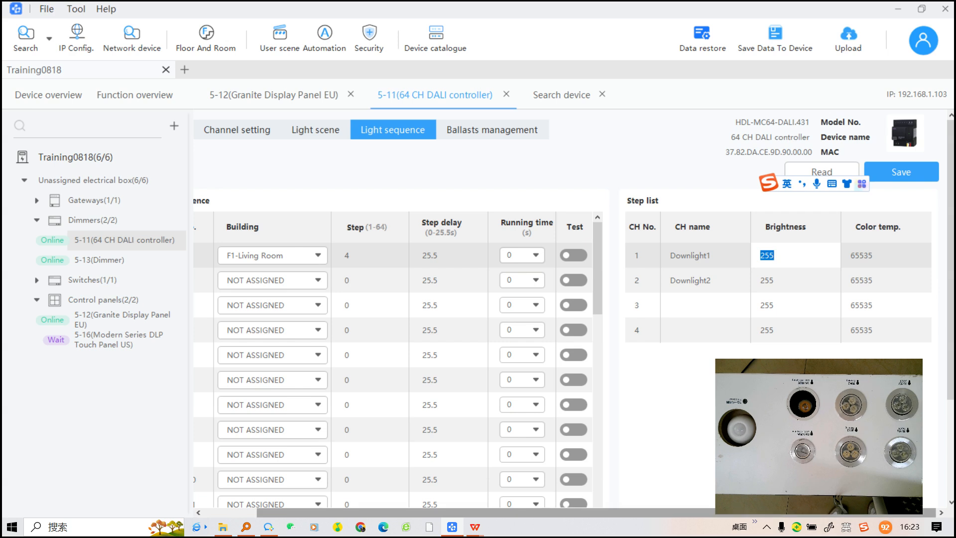
left_click_drag(597, 513, 545, 513)
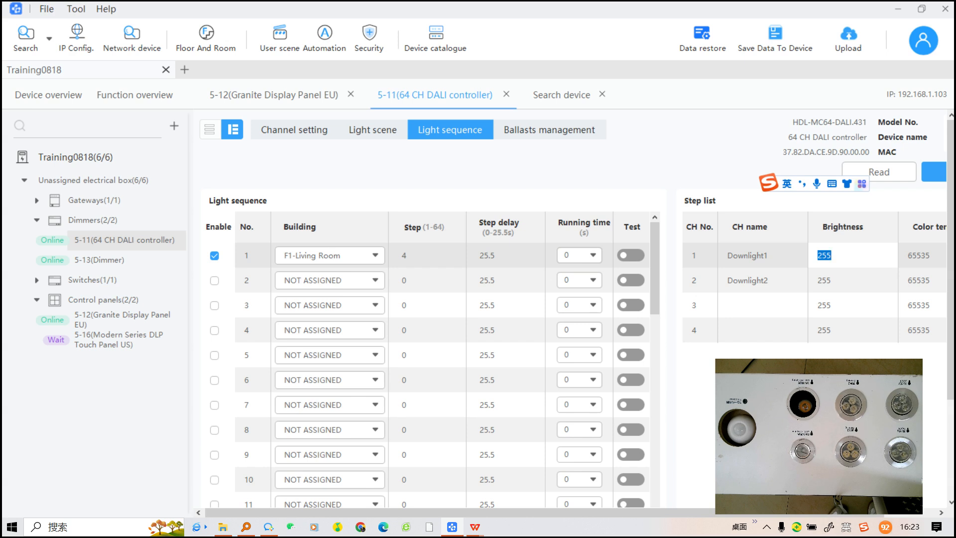
Step: Set the step count of light sequence 1 to 2
left_click(421, 255)
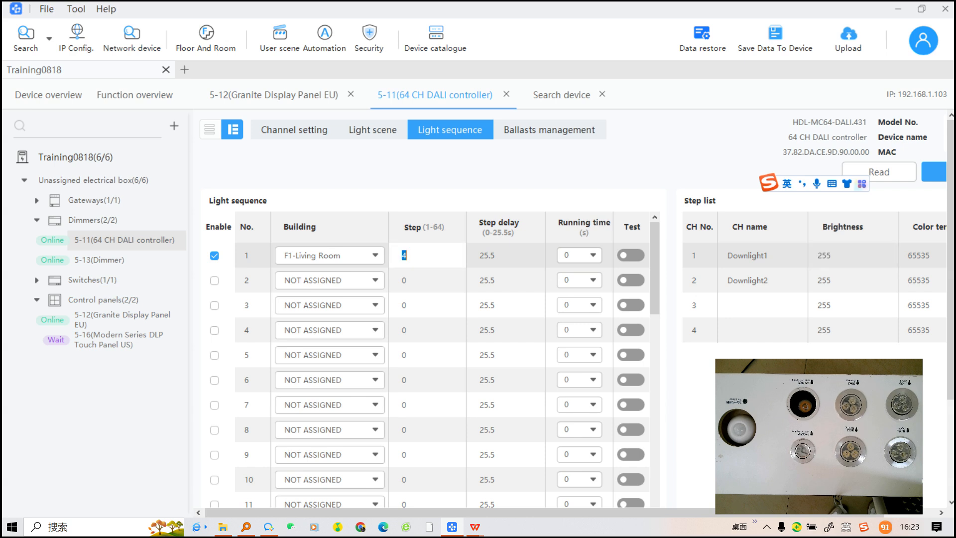
type("2")
key("Return")
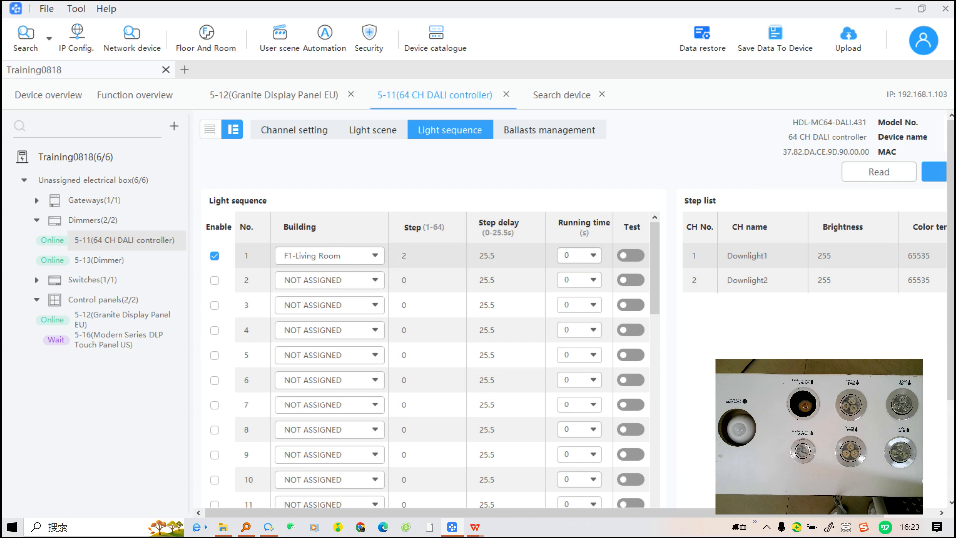
Step: Set Downlight1's brightness to 100 in the step list of light sequence 1
left_click_drag(498, 513, 527, 513)
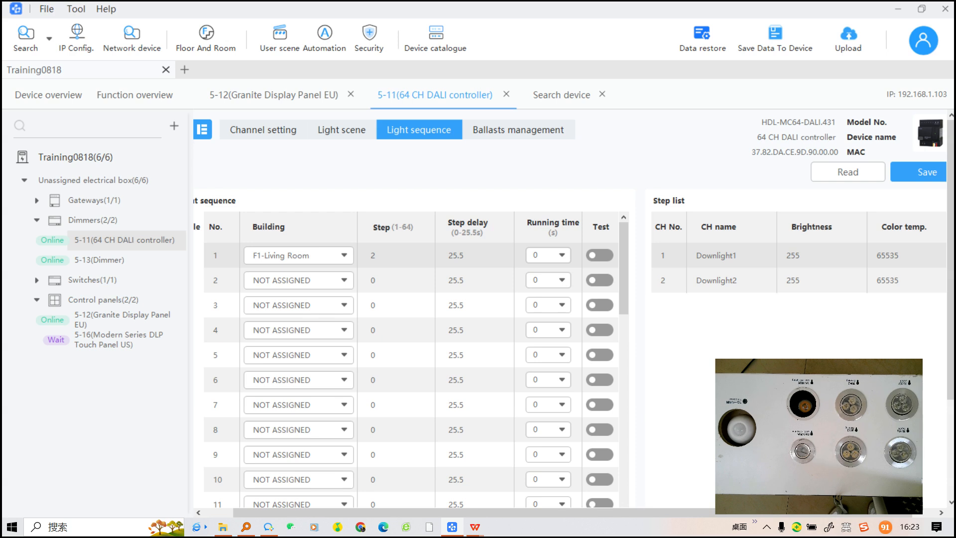
left_click_drag(572, 513, 562, 513)
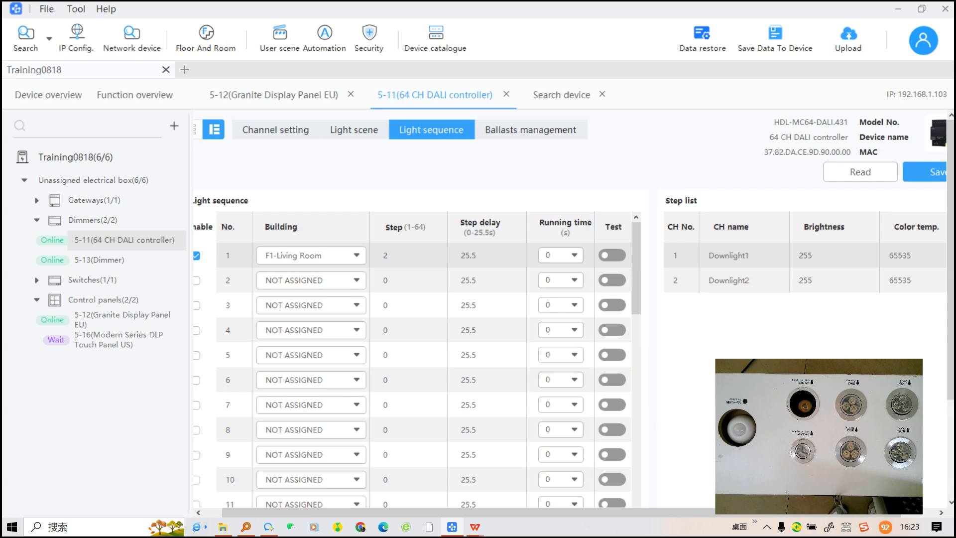
double_click(822, 255)
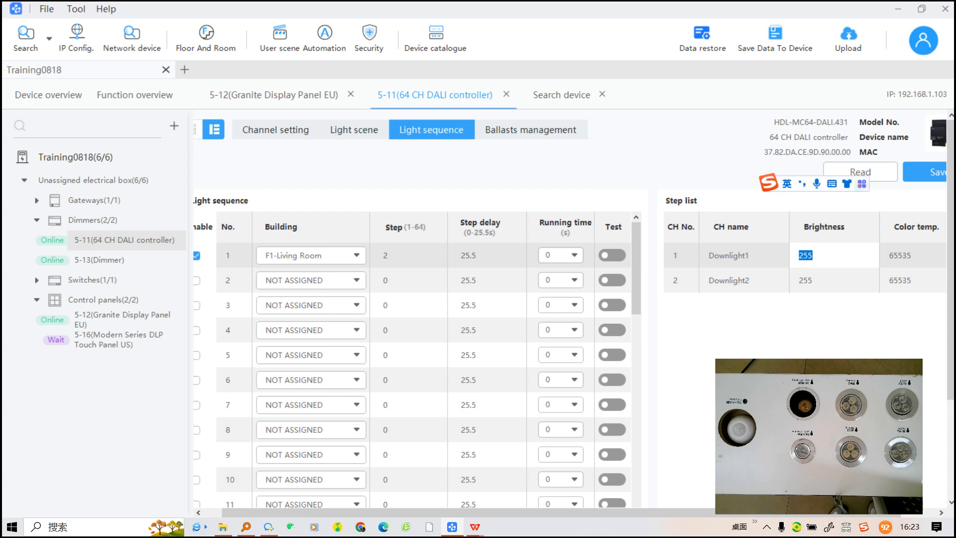
type("100")
key("Tab")
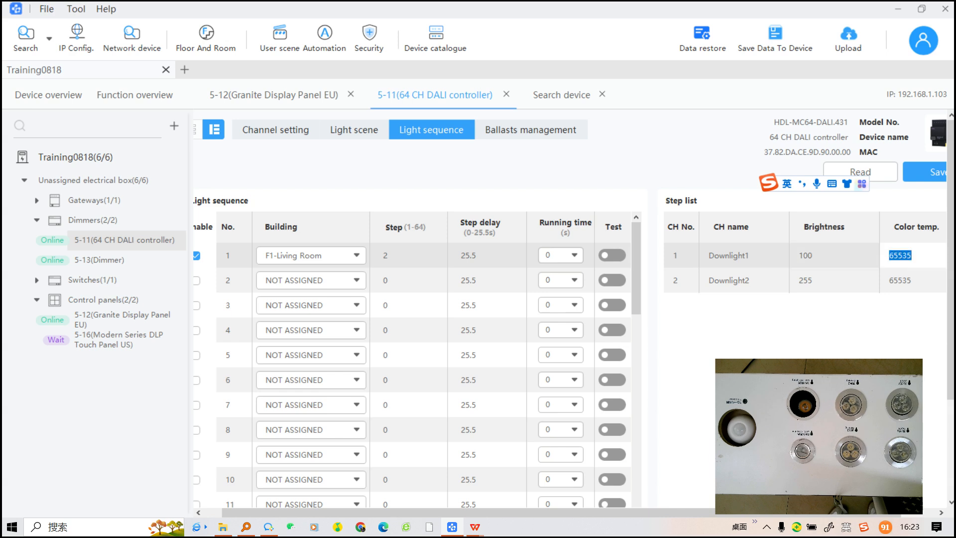
Step: Set Downlight2 in the step list to brightness 0 and color temp. 2700, and save the sequence data to the ballasts
left_click(822, 256)
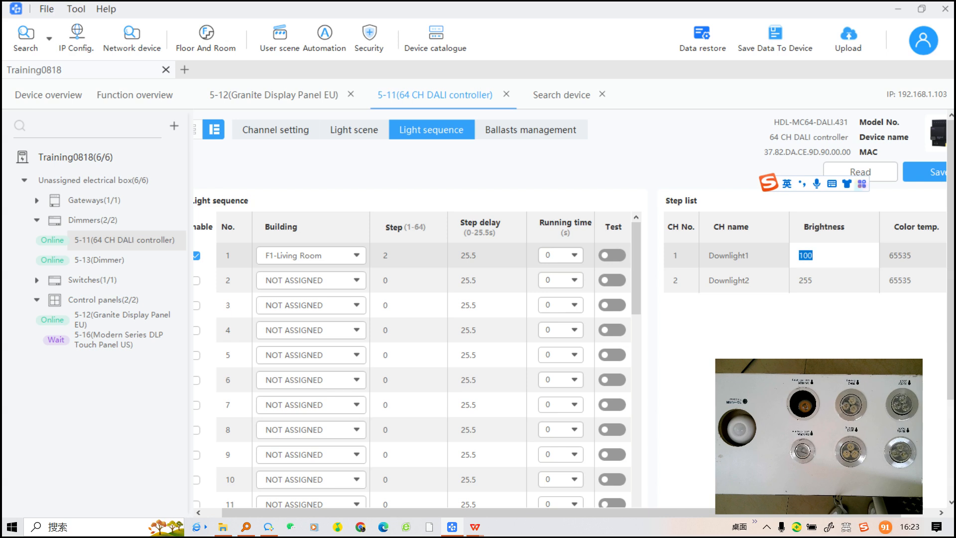
key("Tab")
key("Tab")
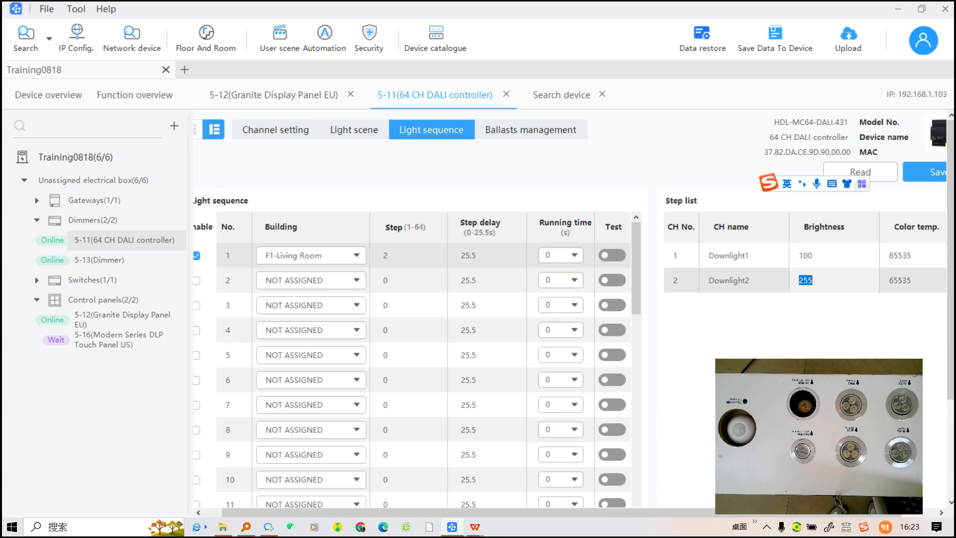
type("0")
key("Tab")
type("2700")
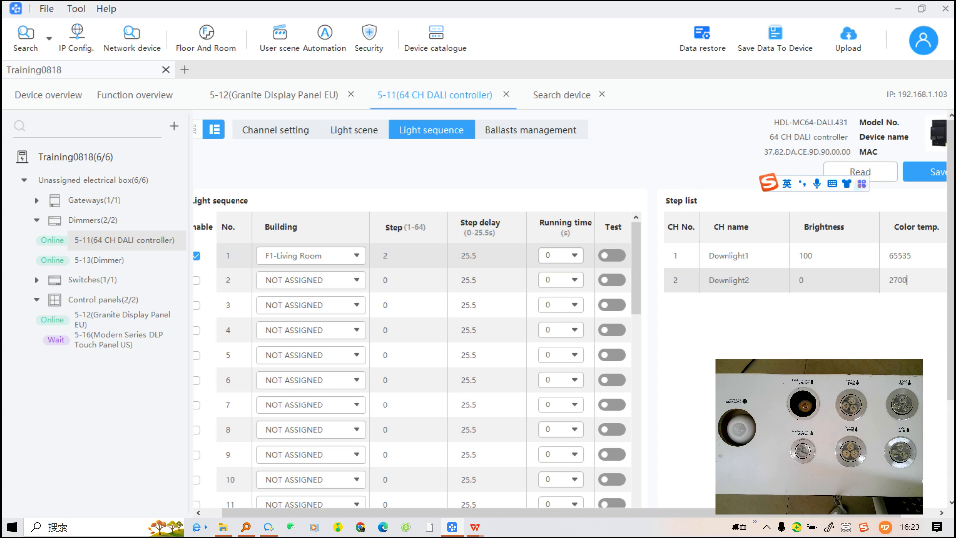
left_click(928, 172)
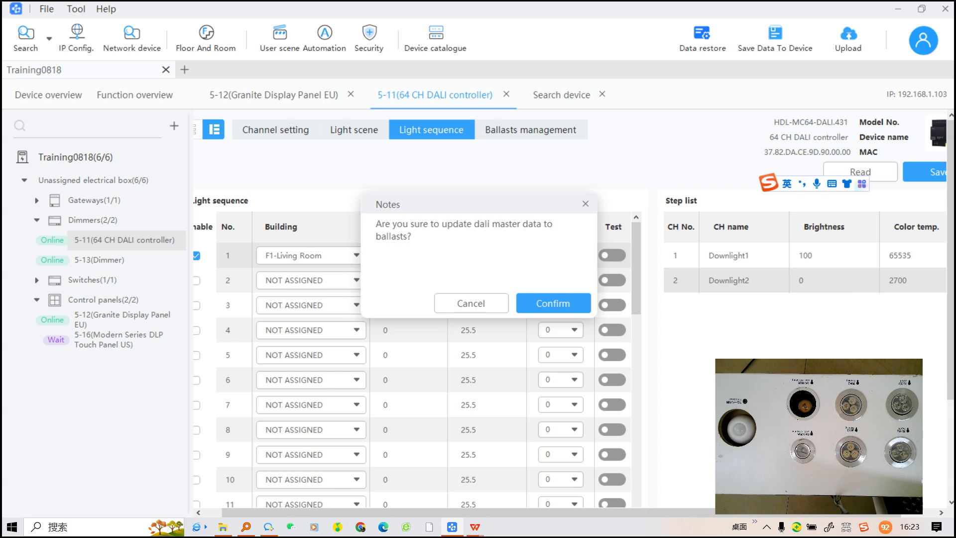
left_click(553, 304)
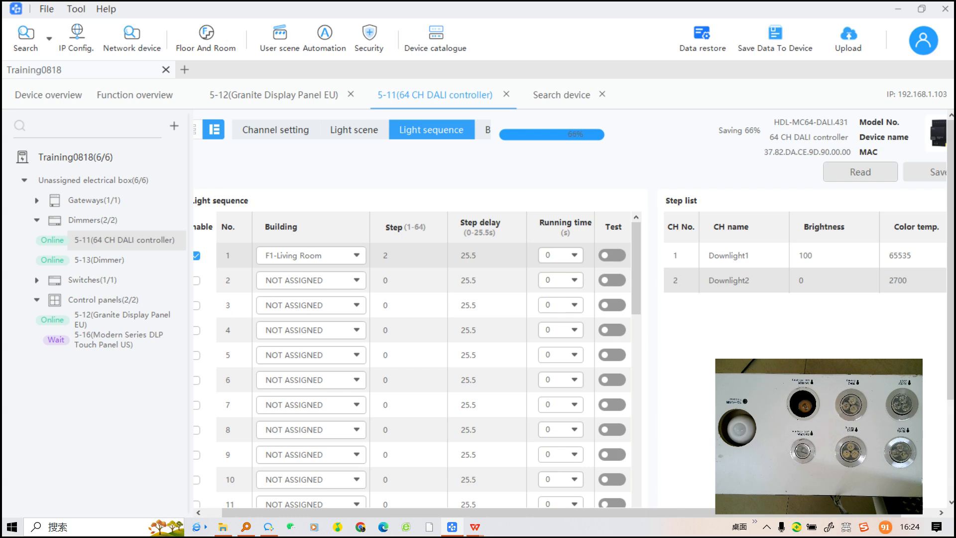
Step: Enable light sequence 2 and set its step count to 16
left_click(487, 281)
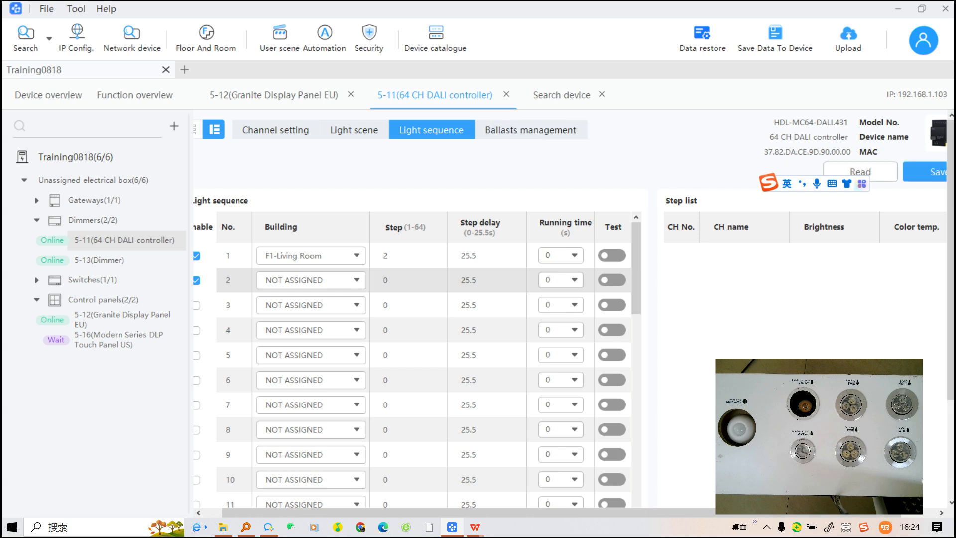
double_click(386, 280)
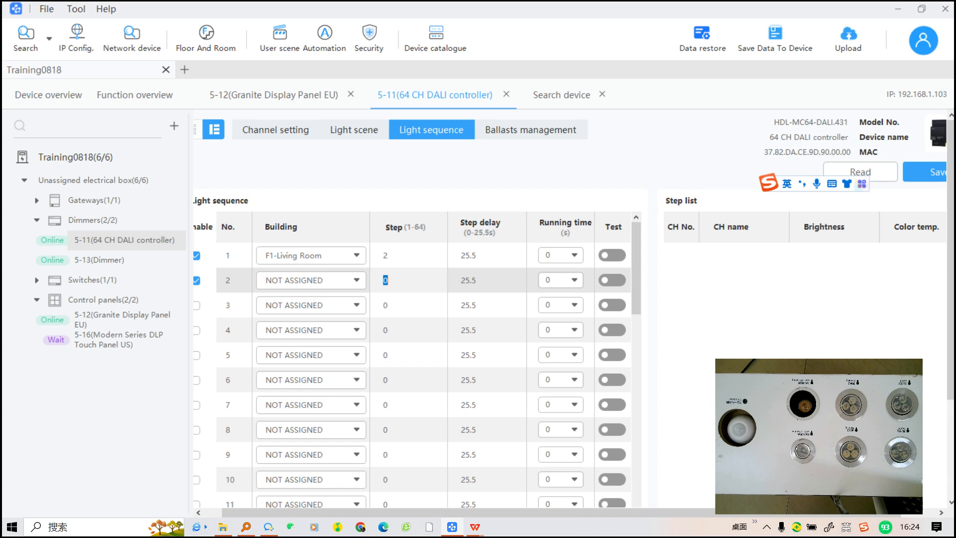
type("16")
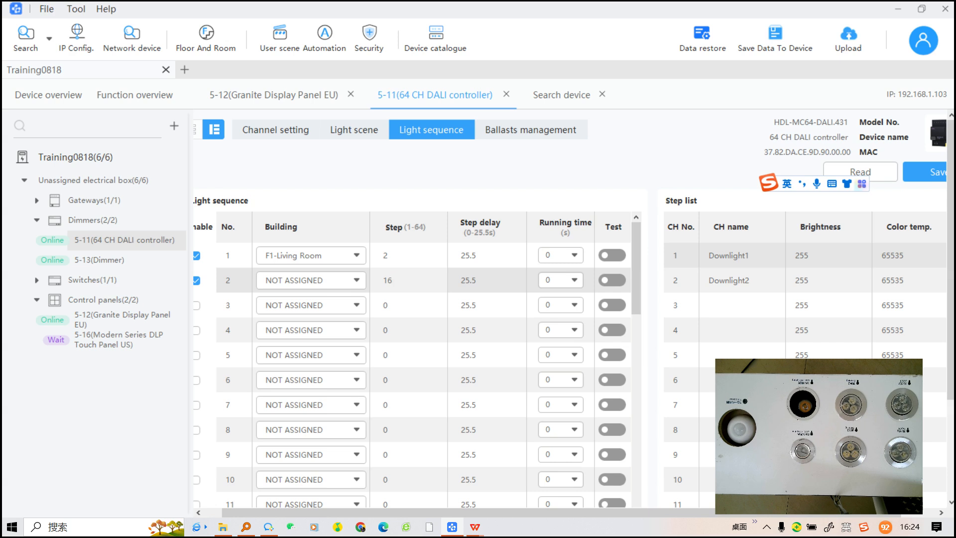
Step: Disable light sequence 2 and save the light sequence data to the ballasts
left_click(196, 280)
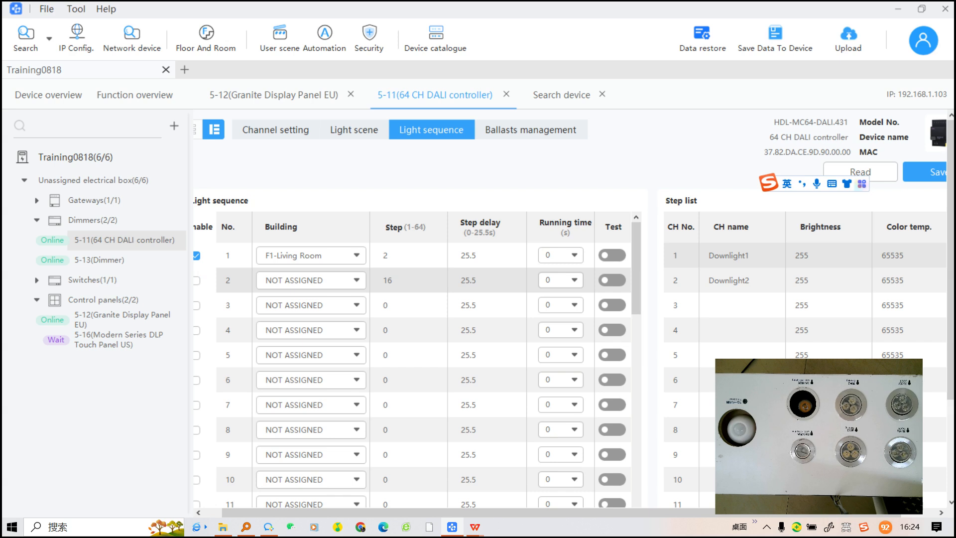
left_click(933, 172)
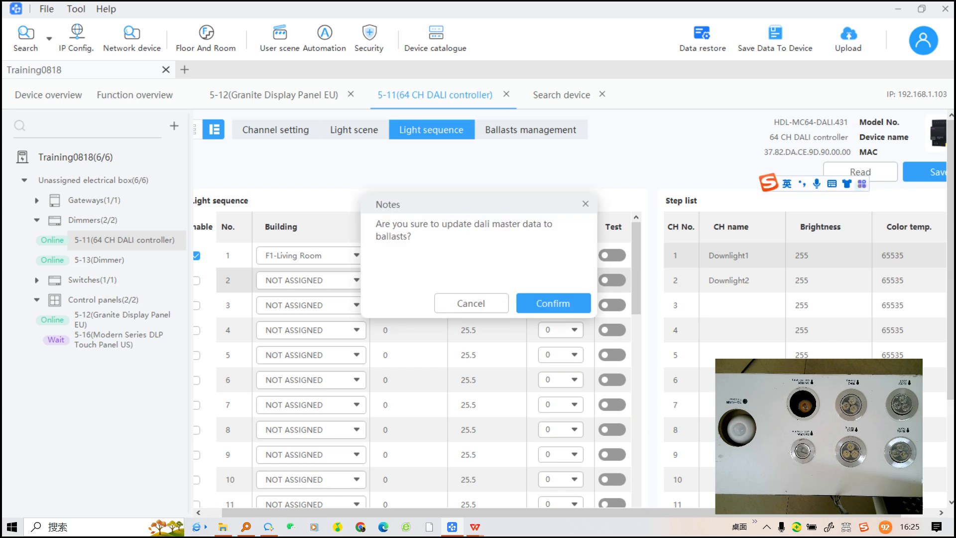
left_click(554, 303)
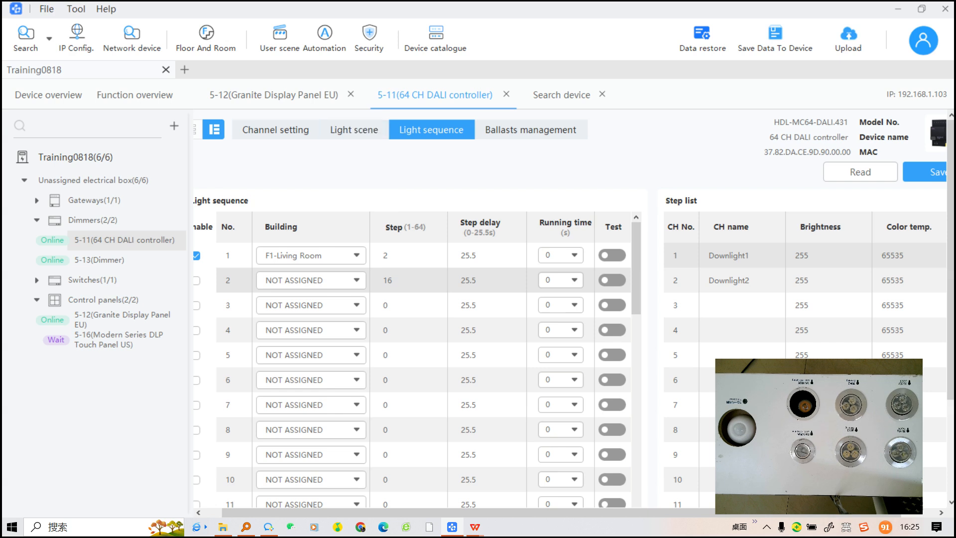
Step: Add a scene named CCT Scene 1 to the Granite Display Panel's scene list
left_click(273, 95)
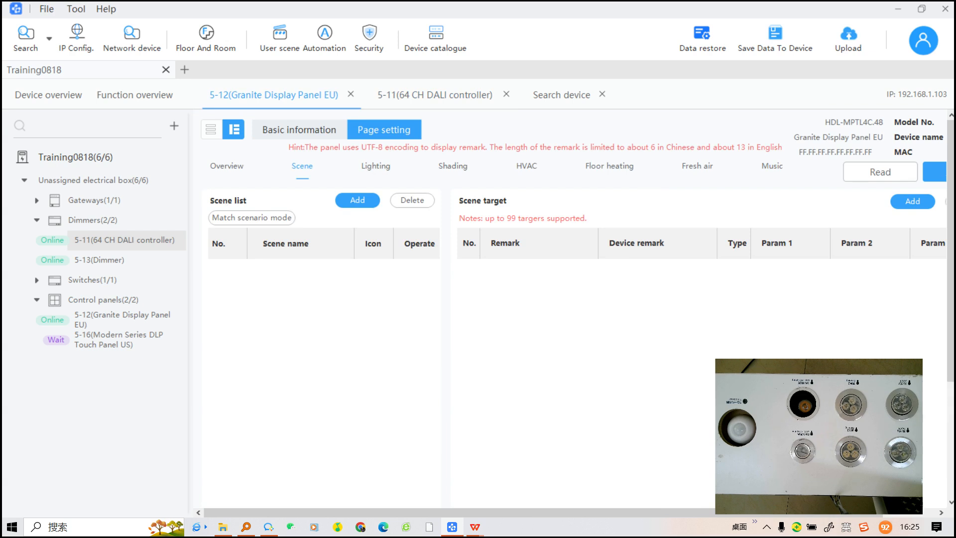
left_click(358, 200)
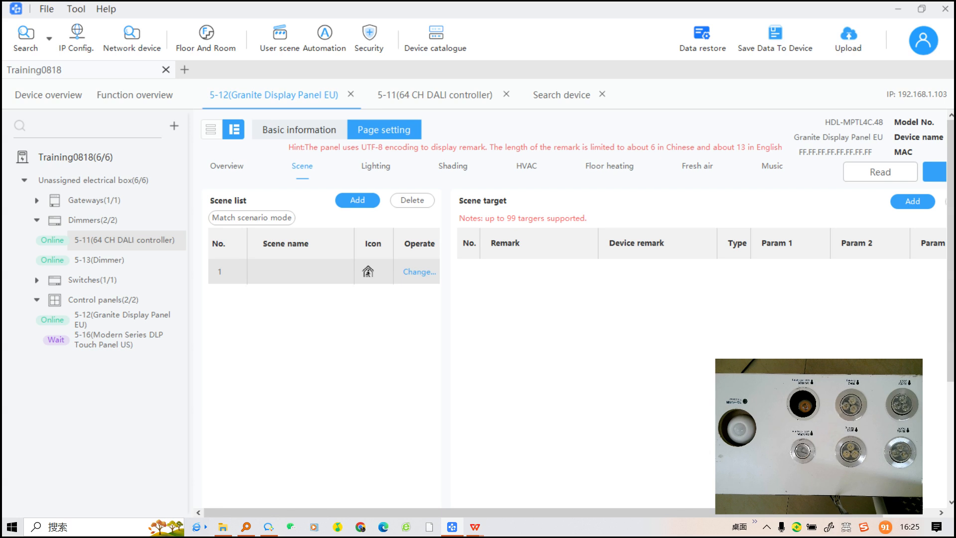
left_click(300, 272)
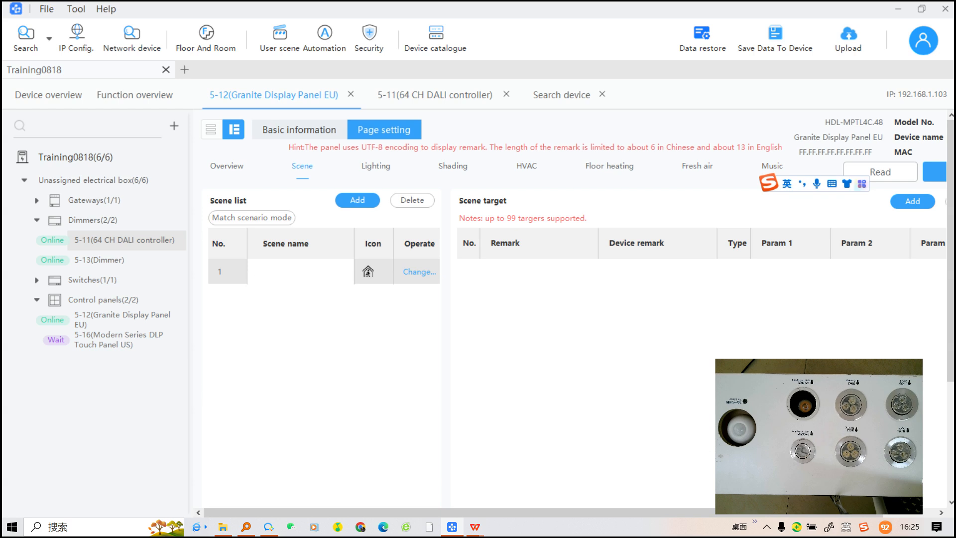
key("Caps_Lock")
type("CCT")
key("Caps_Lock")
key("Caps_Lock")
type("S")
key("Caps_Lock")
type("cene 1")
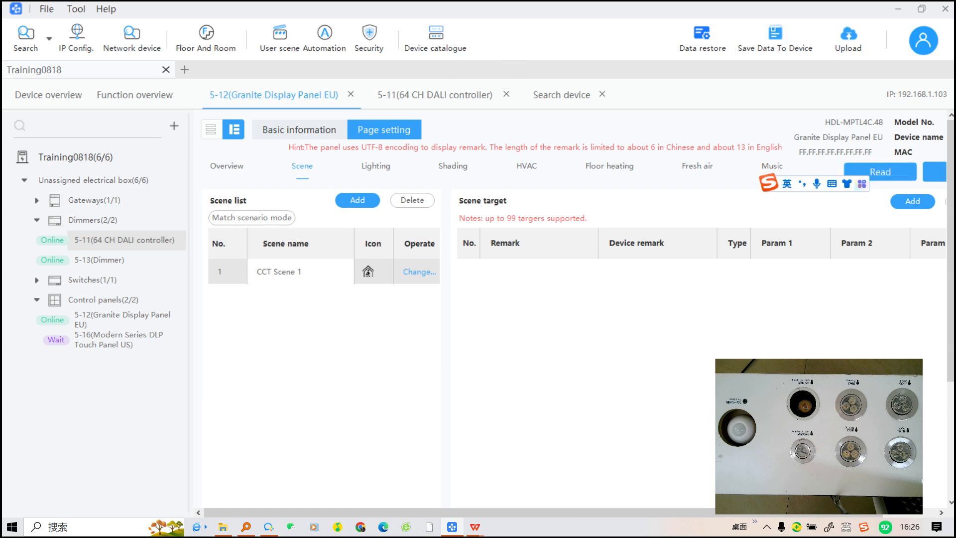
key("Return")
Step: Add the Living Room light scene cct Scene 1 of device 5-11 as the target of the panel's CCT Scene 1
left_click(912, 201)
left_click(294, 212)
scroll(294, 309, "down", 1)
scroll(294, 340, "down", 4)
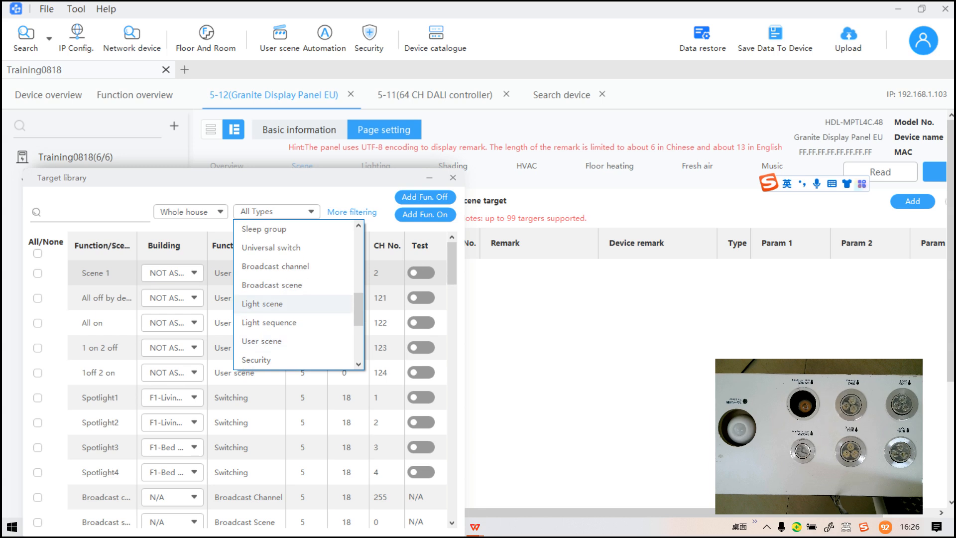
left_click(262, 303)
scroll(259, 394, "down", 10)
scroll(239, 393, "up", 1)
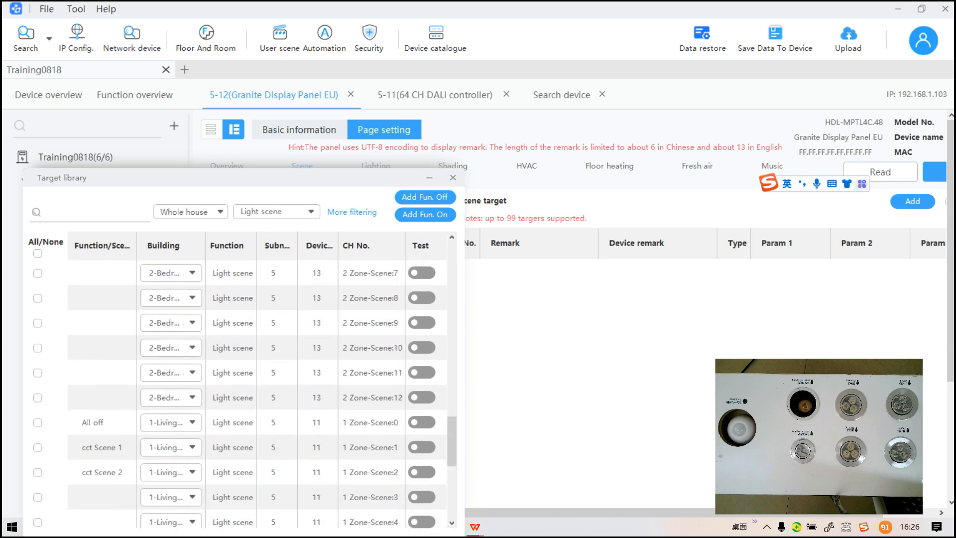
left_click(38, 448)
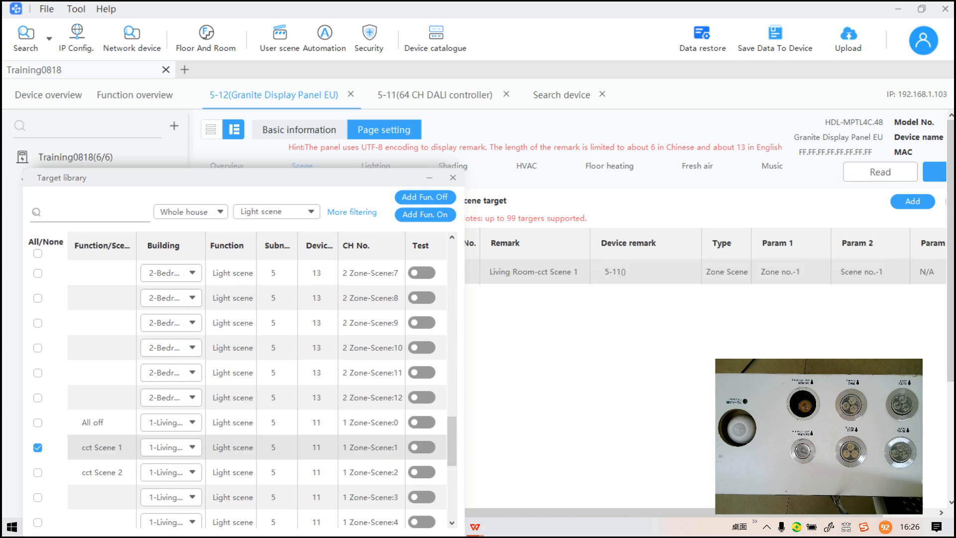
left_click(453, 178)
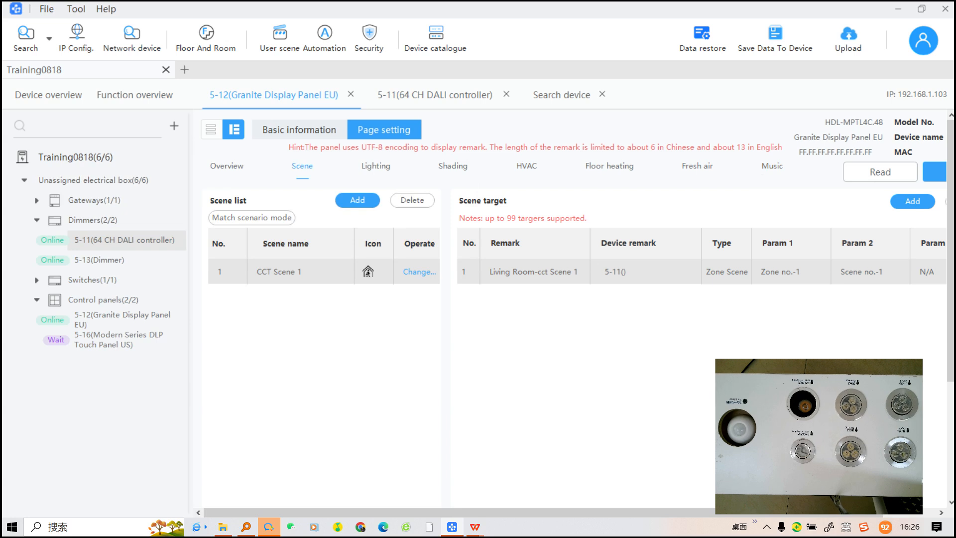
Step: Add a second scene named CCT sequence1 to the panel's scene list
left_click(358, 200)
left_click(300, 296)
key("Caps_Lock")
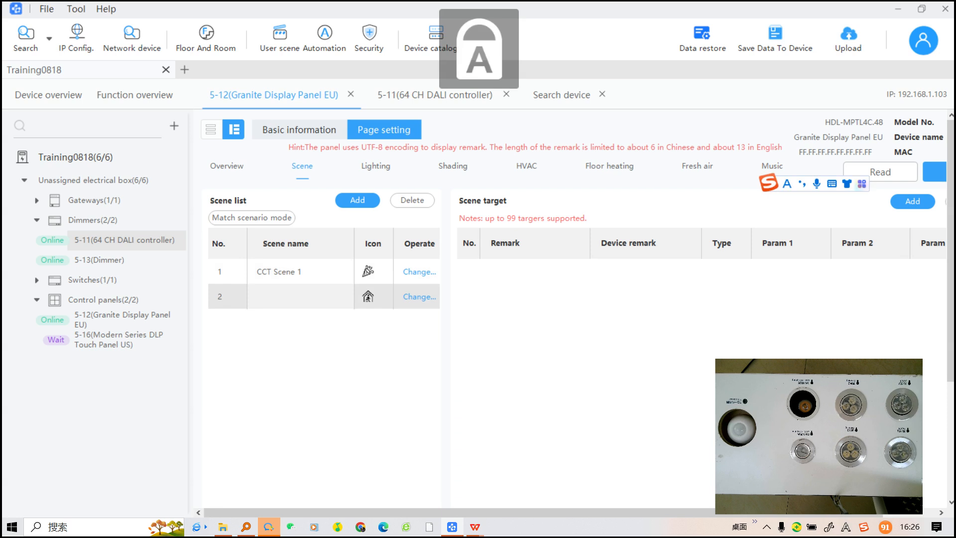
type("C")
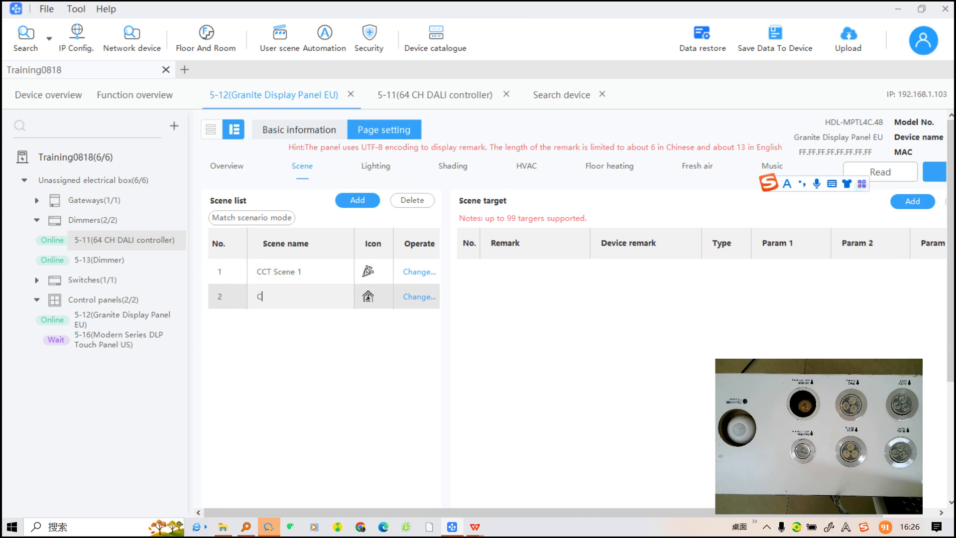
type("CT")
key("Caps_Lock")
type("s")
key("Caps_Lock")
type("E")
key("BackSpace")
key("Caps_Lock")
type("e")
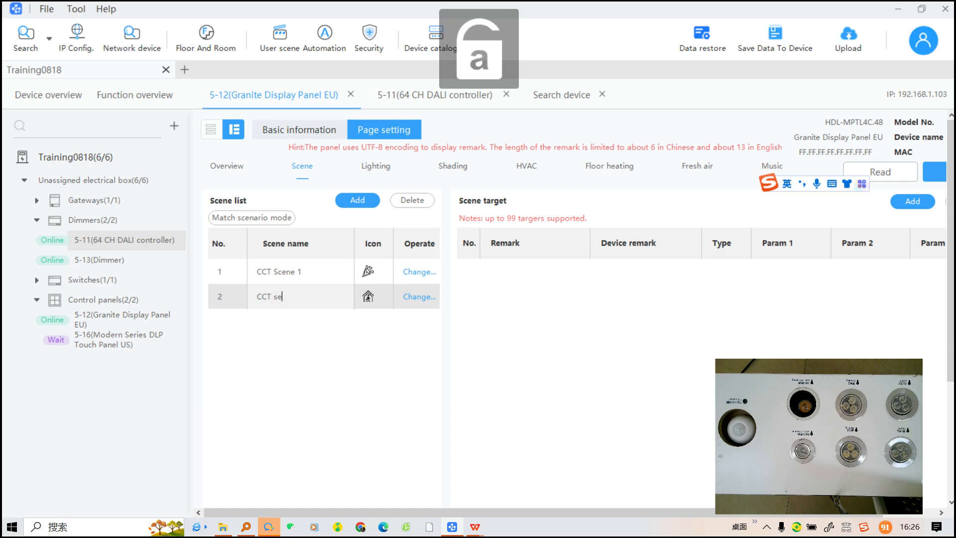
type("qu")
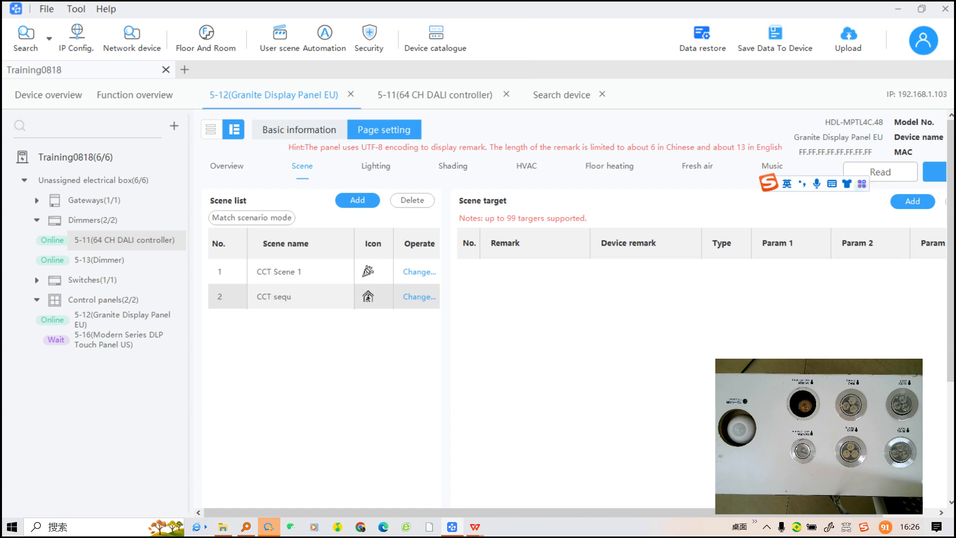
type("ence1")
left_click(912, 201)
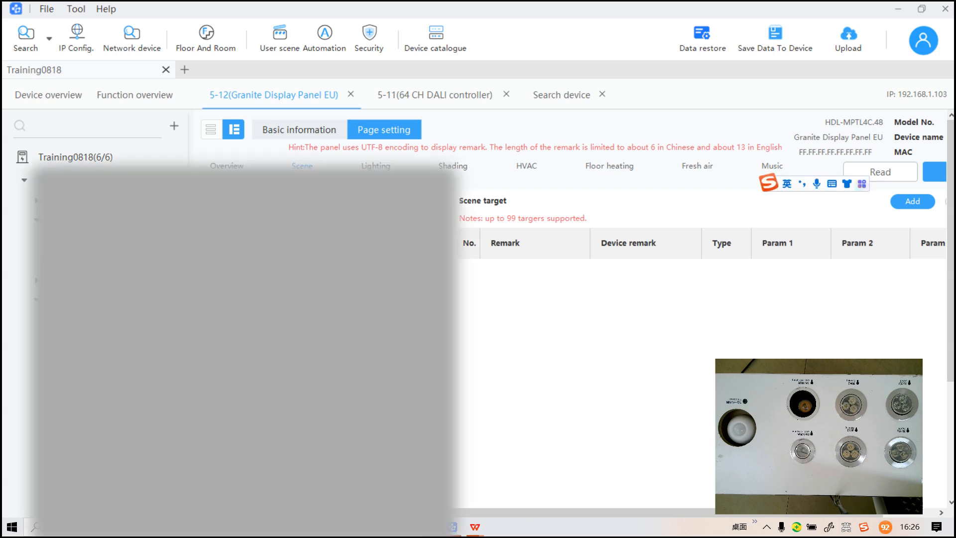
left_click(277, 212)
scroll(294, 305, "down", 5)
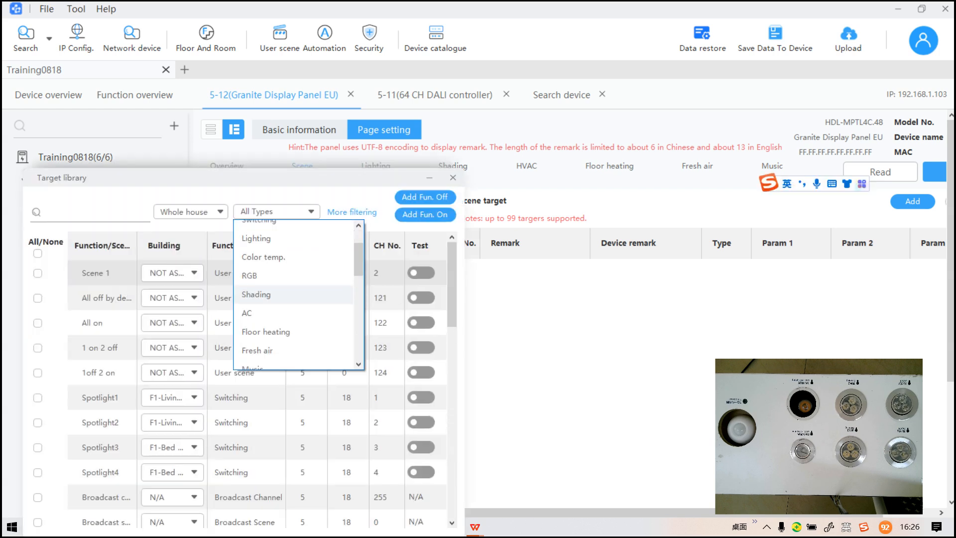
scroll(294, 299, "down", 3)
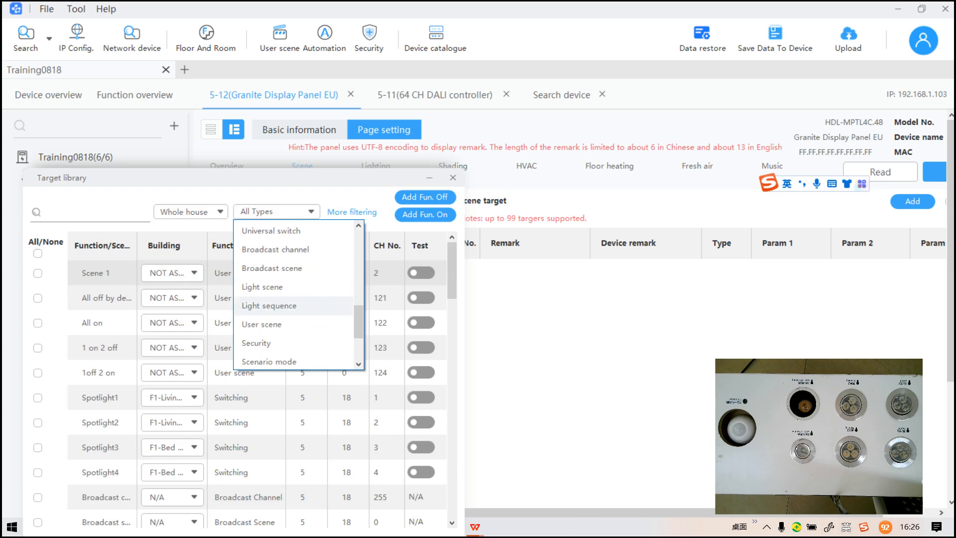
left_click(272, 266)
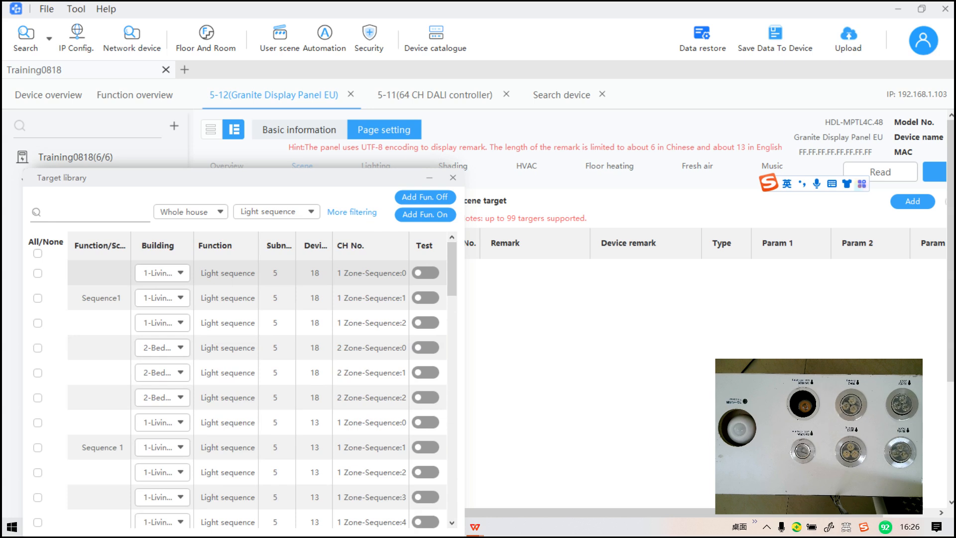
left_click_drag(239, 177, 313, 182)
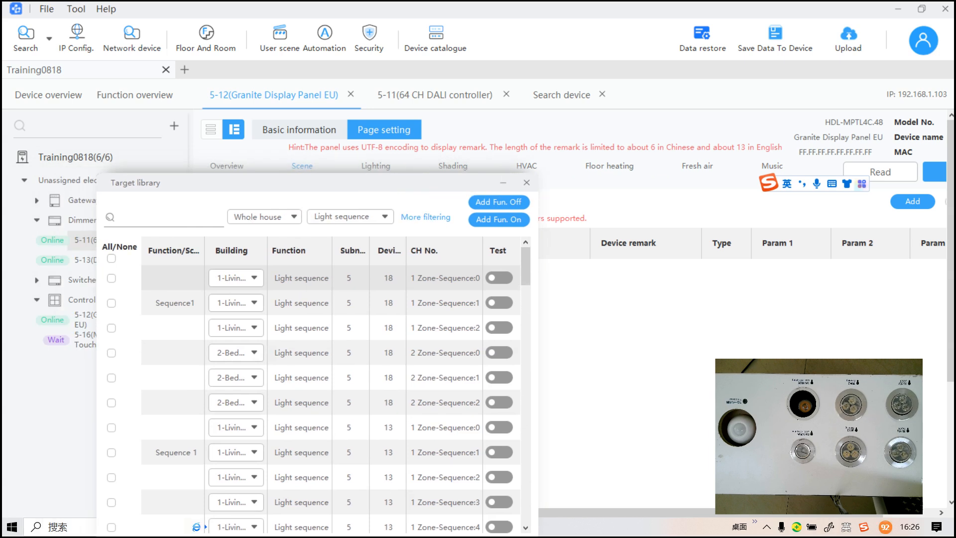
scroll(314, 393, "down", 5)
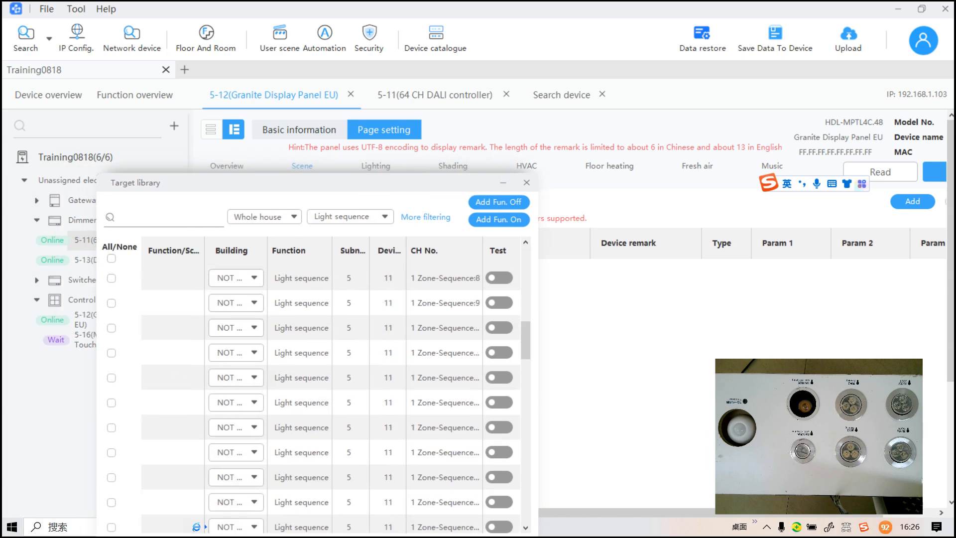
scroll(314, 394, "down", 10)
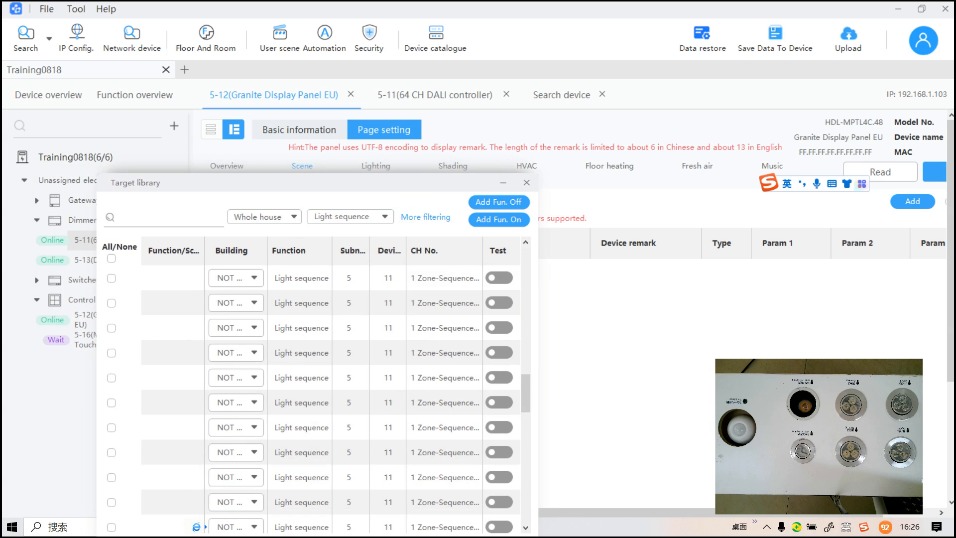
scroll(329, 393, "up", 10)
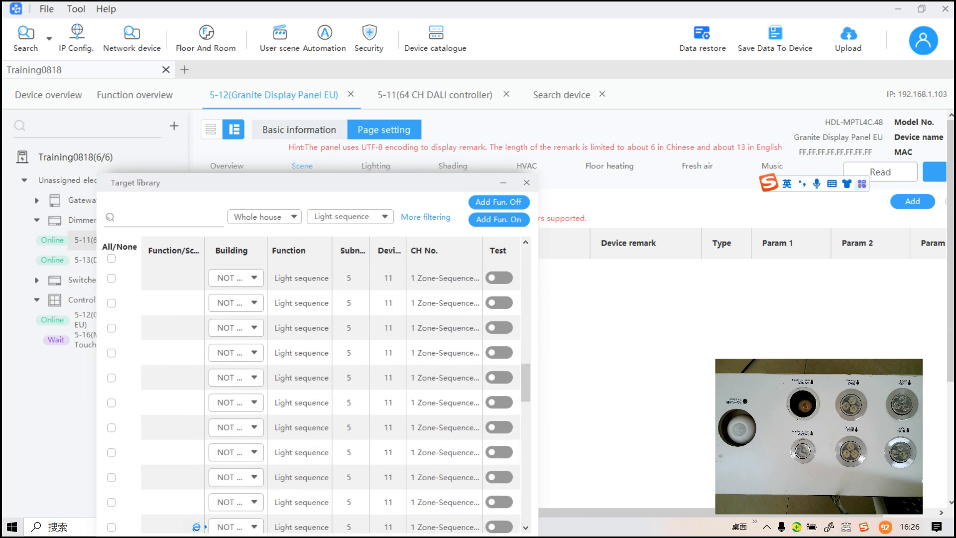
scroll(314, 393, "up", 5)
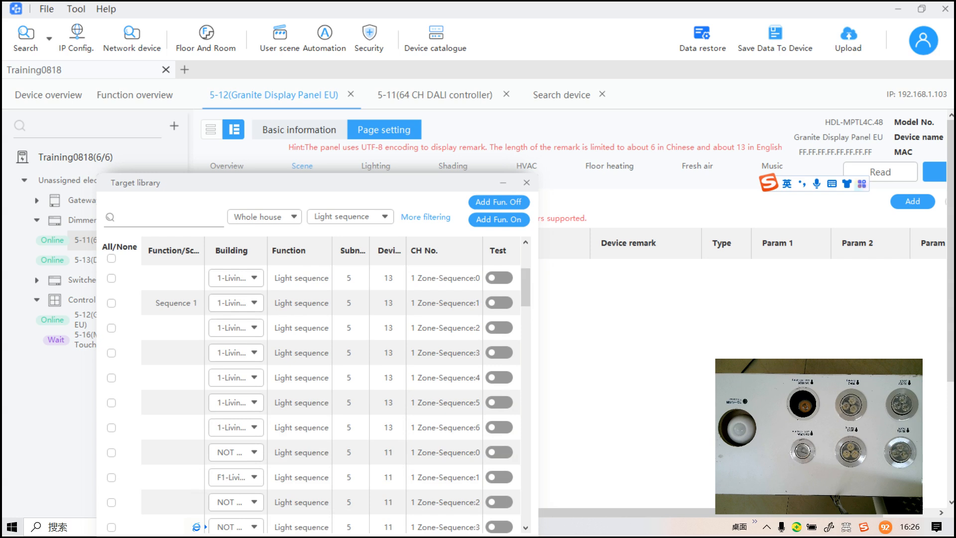
scroll(329, 394, "down", 3)
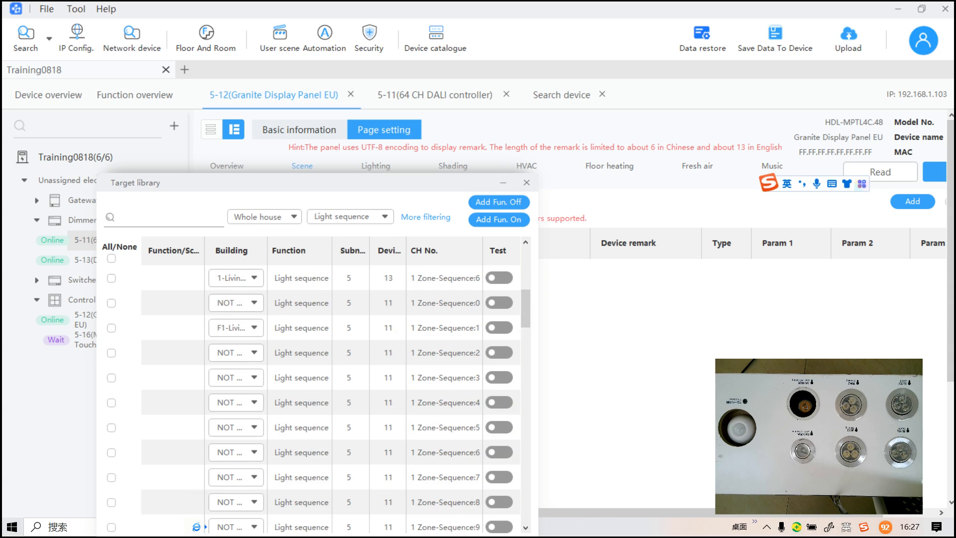
scroll(329, 393, "down", 5)
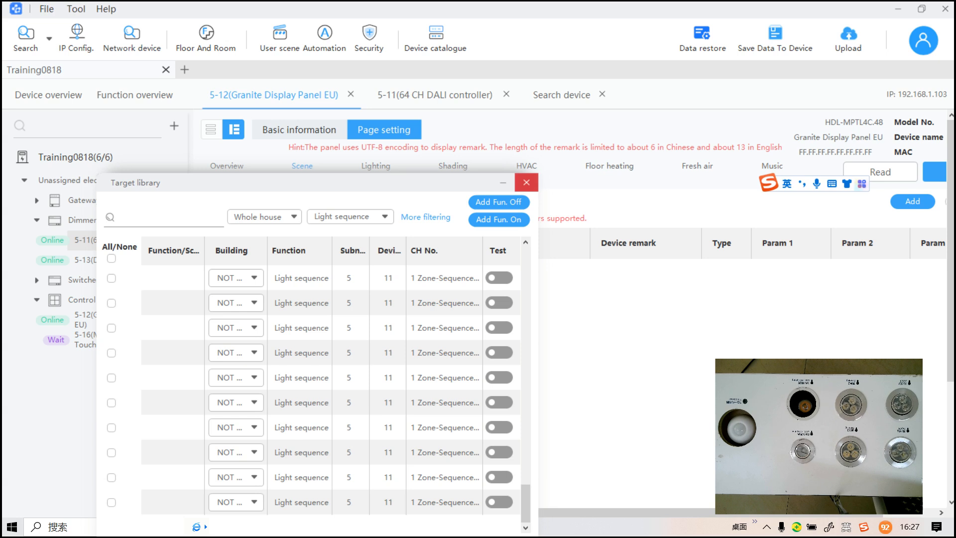
left_click(527, 183)
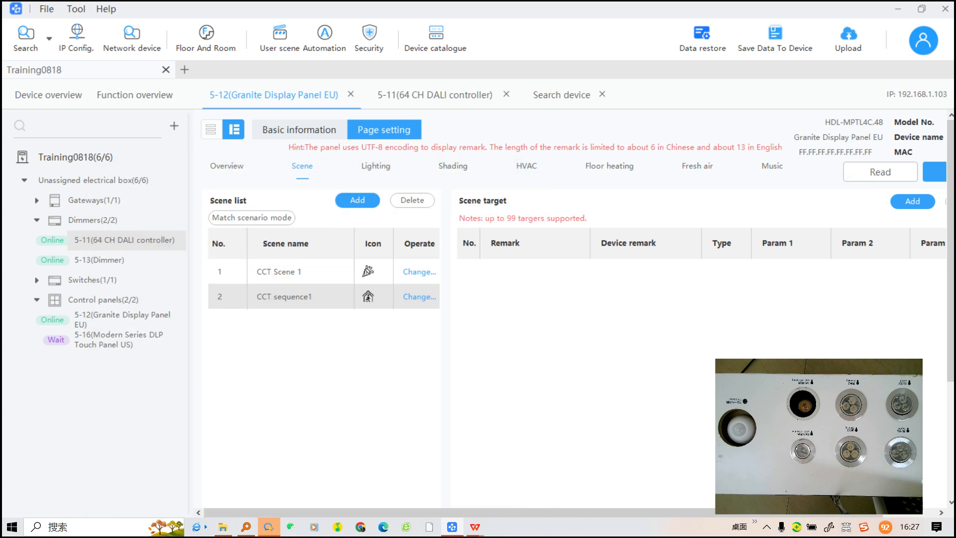
left_click(435, 95)
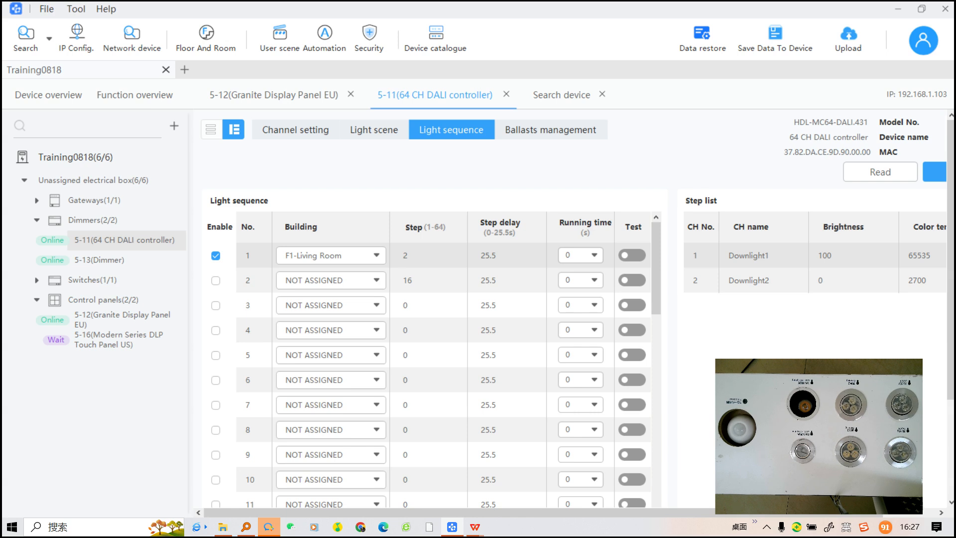
left_click(274, 94)
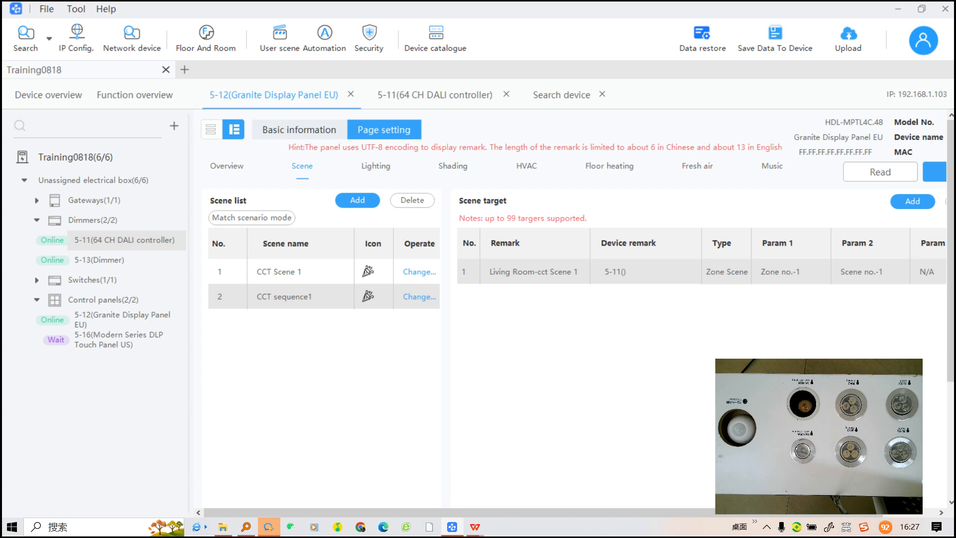
Step: Open the target library for the panel scene CCT sequence1 and filter it to Light sequence targets
double_click(286, 298)
left_click(286, 273)
left_click(285, 299)
left_click(913, 202)
scroll(257, 369, "down", 8)
left_click(277, 211)
scroll(293, 322, "up", 1)
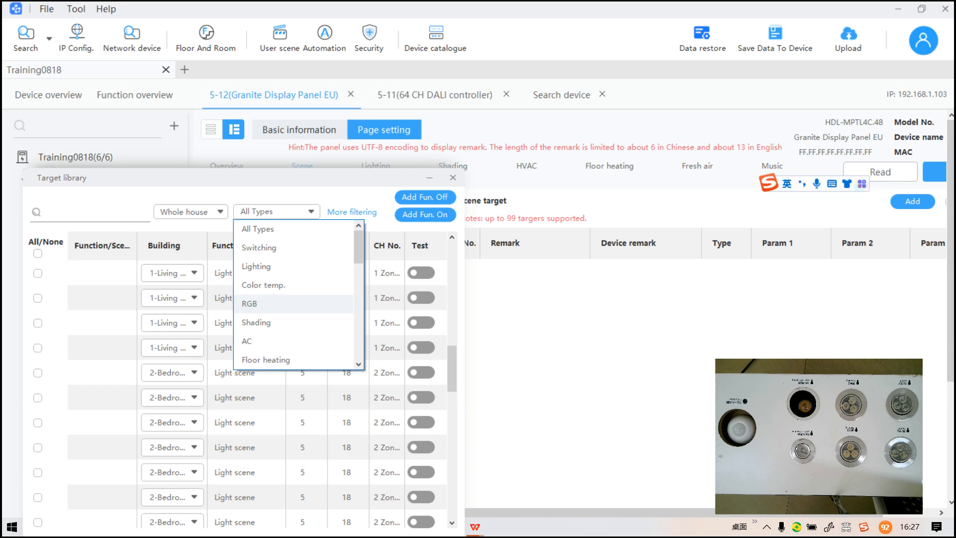
scroll(294, 322, "down", 4)
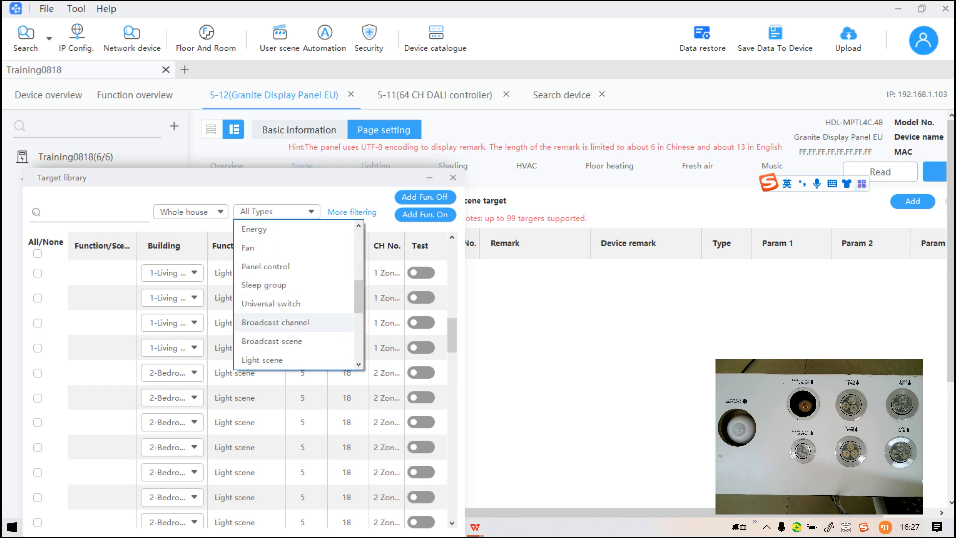
scroll(294, 322, "down", 3)
left_click(294, 322)
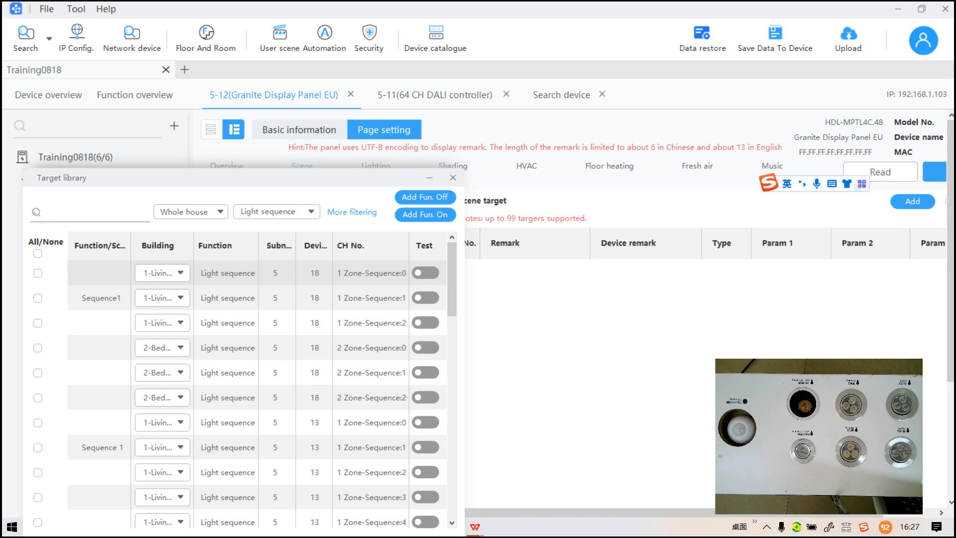
Step: Add Living Room light sequence 1 of zone 1 on device 5-11 as the scene's target and save the panel settings
scroll(239, 394, "down", 3)
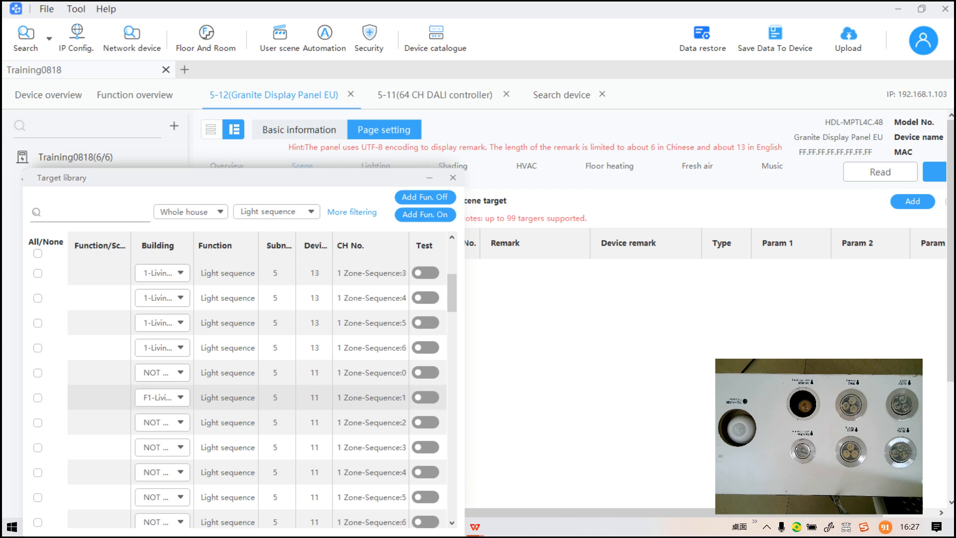
left_click(38, 398)
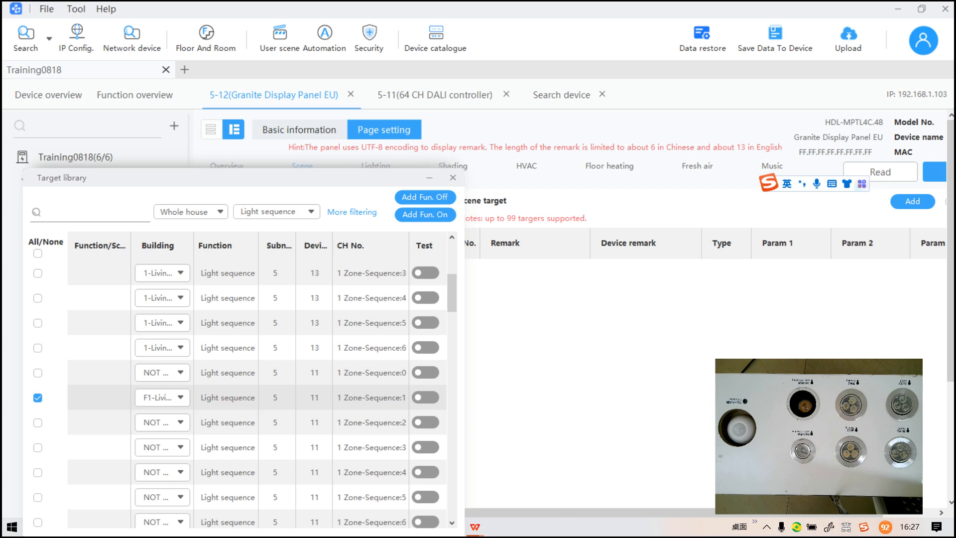
left_click(425, 215)
left_click(453, 178)
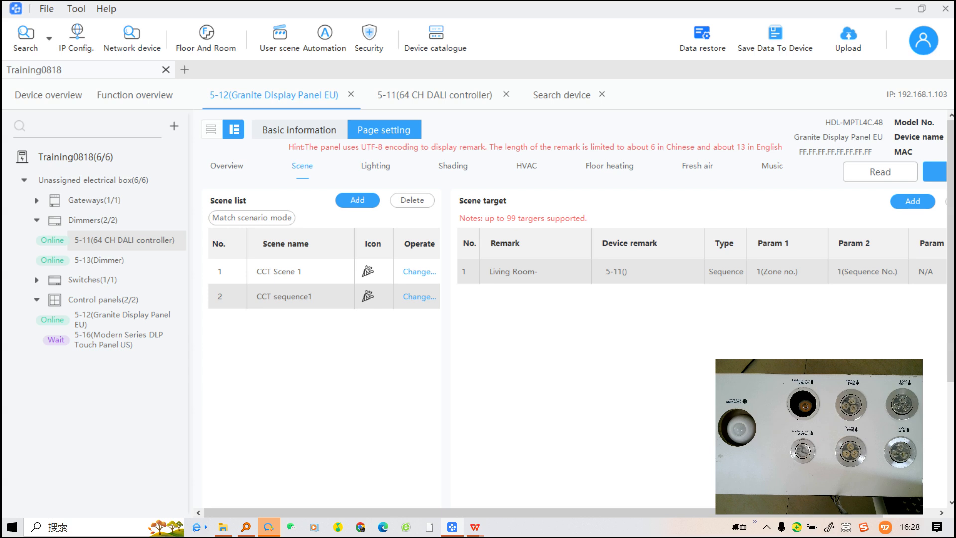
left_click(935, 171)
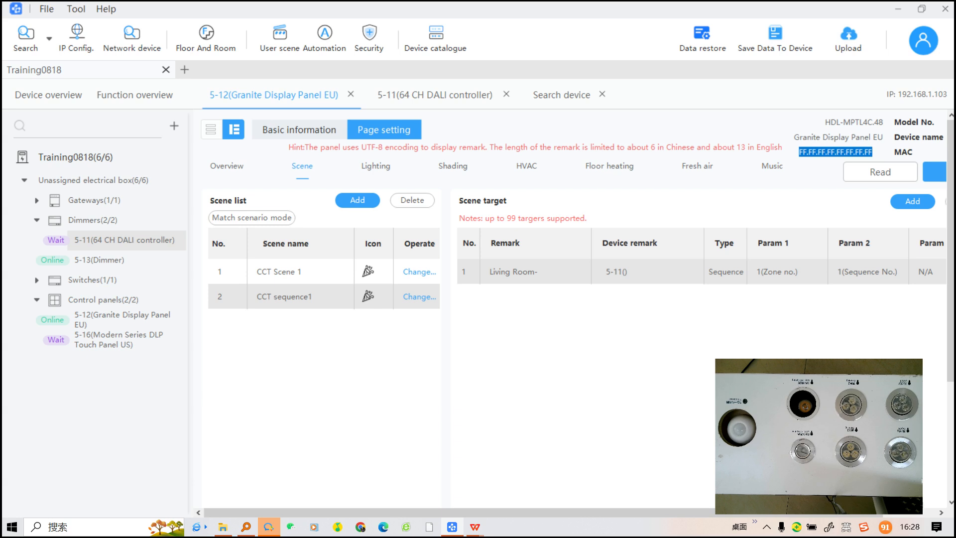
Step: Review the DALI controller's light sequence list, its Living Room light scene cct Scene 1, and the Granite Display Panel's basic information
left_click(434, 95)
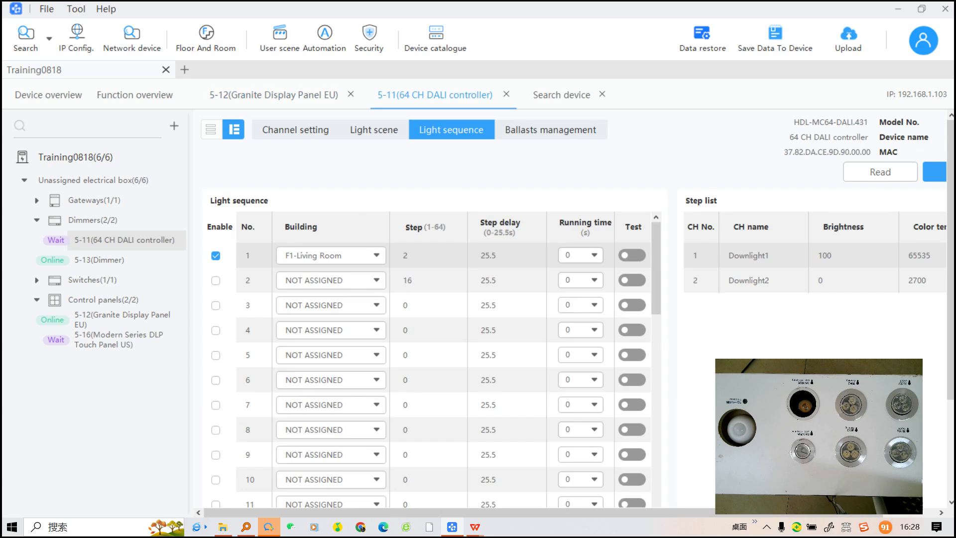
left_click(374, 129)
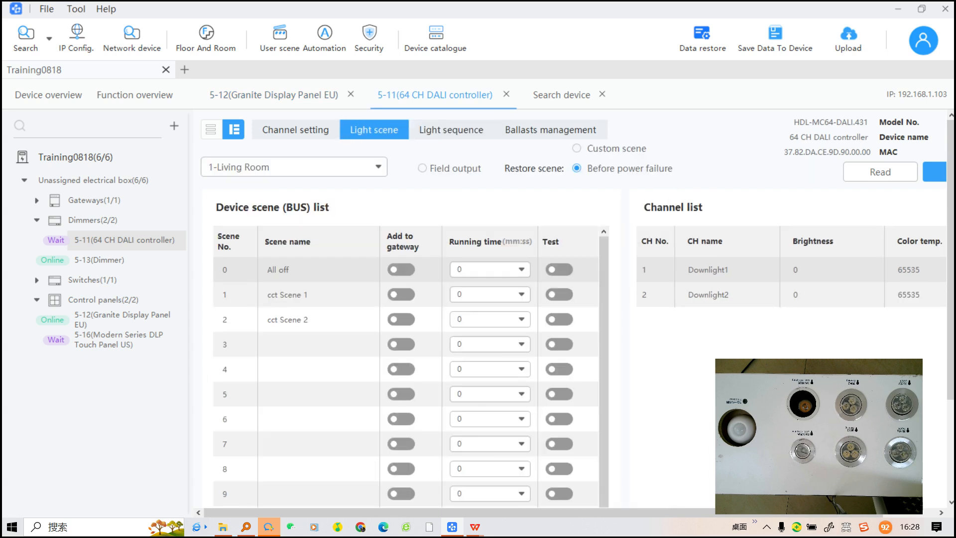
left_click(287, 295)
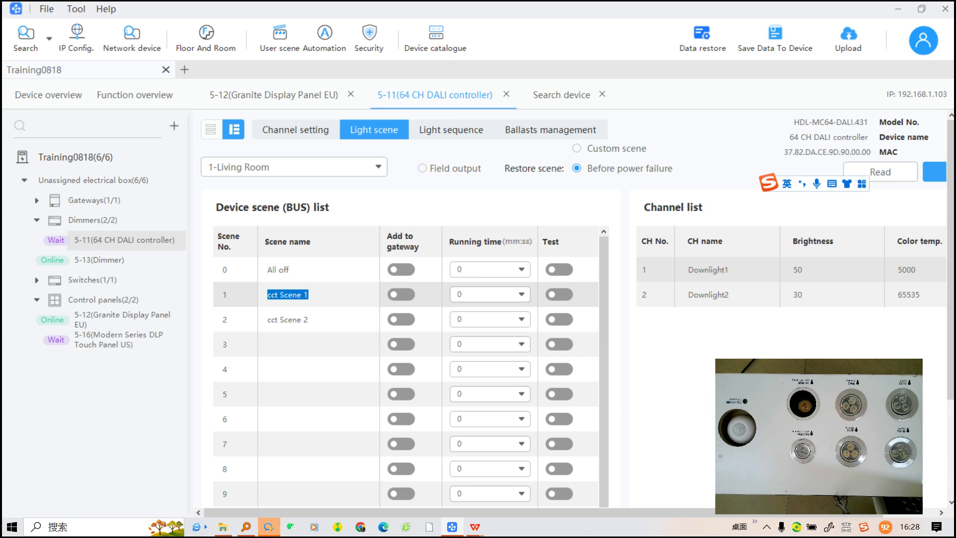
left_click(274, 95)
left_click(299, 129)
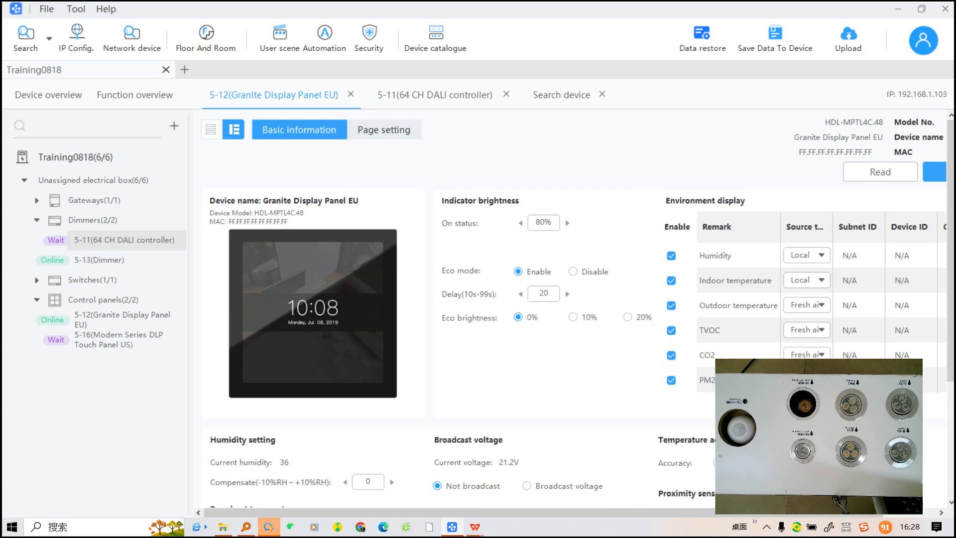
left_click(434, 95)
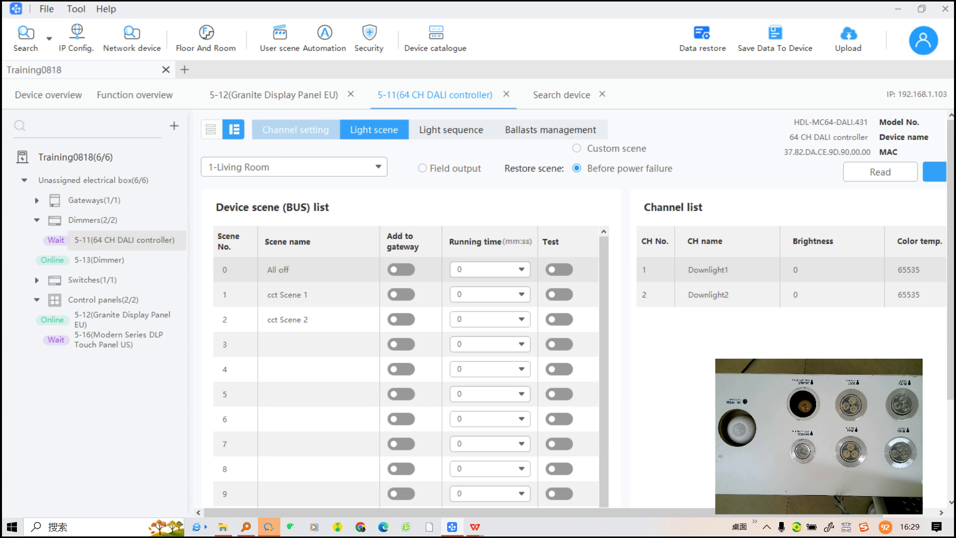
Step: Examine the DALI controller's channel settings from channel 1 through channel 64
left_click(295, 130)
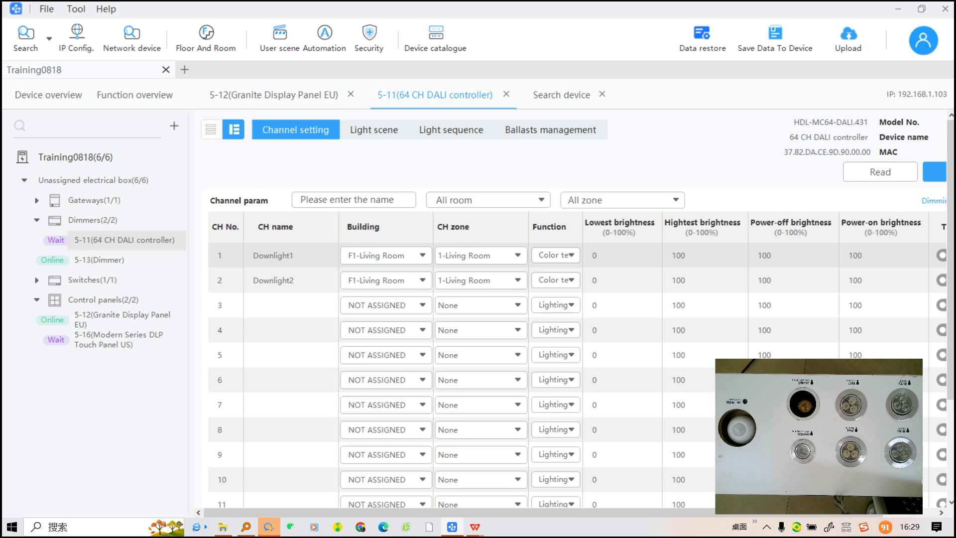
scroll(498, 374, "down", 15)
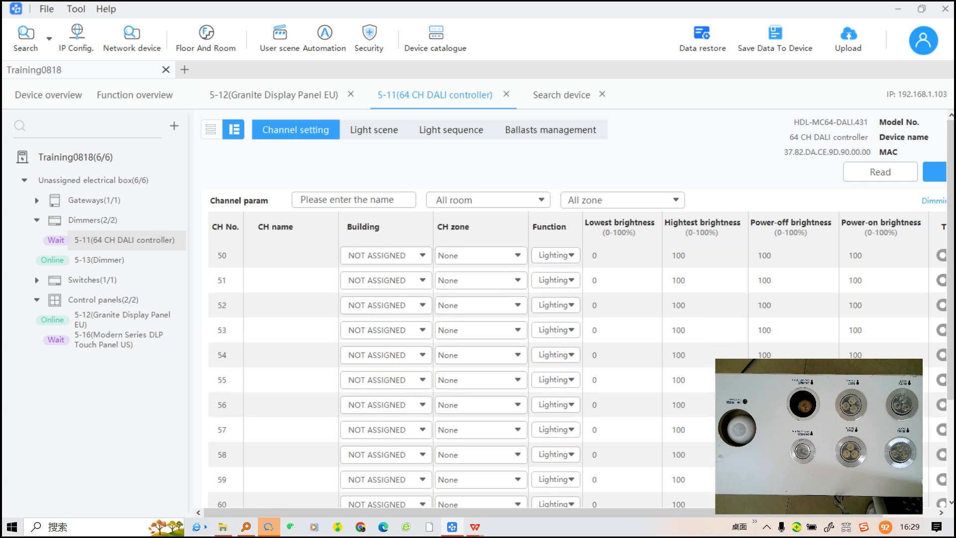
scroll(498, 299, "down", 3)
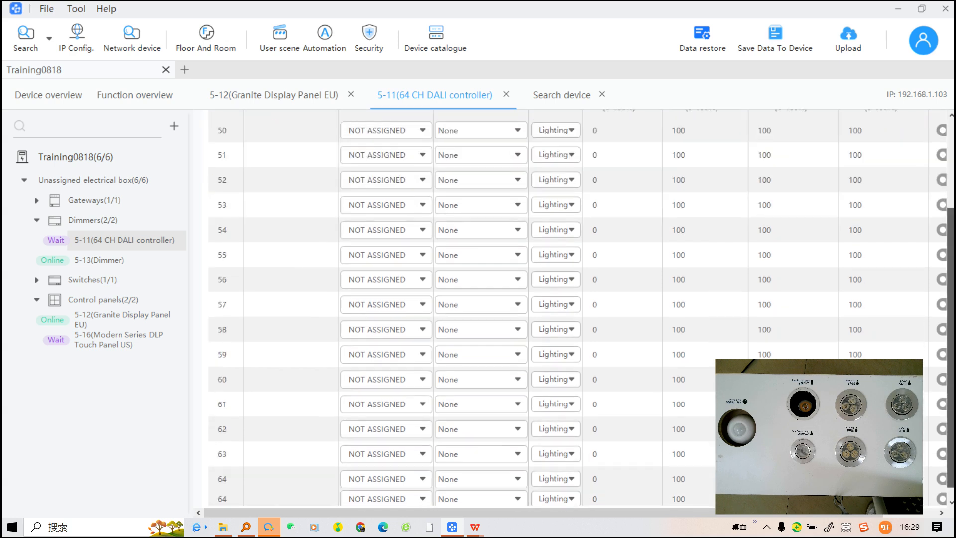
scroll(498, 299, "up", 20)
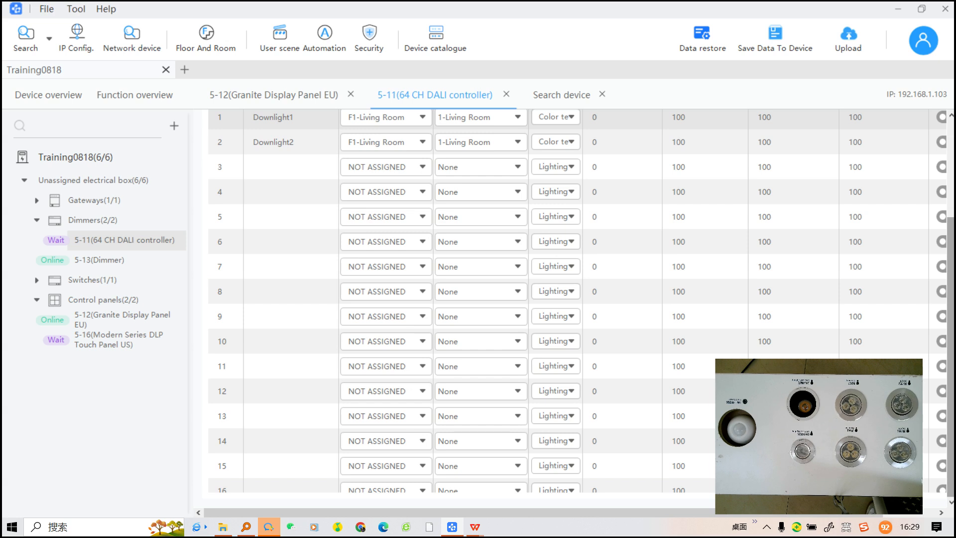
scroll(578, 309, "up", 3)
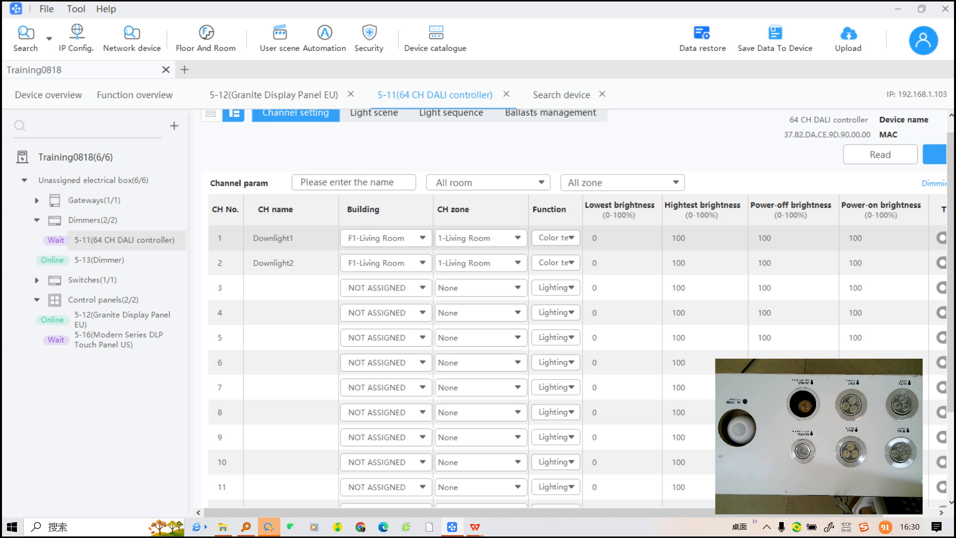
Step: Capture a 1293 x 690 screen region over the channel settings and annotate it with the text channel65 above the channel table
key("alt+a")
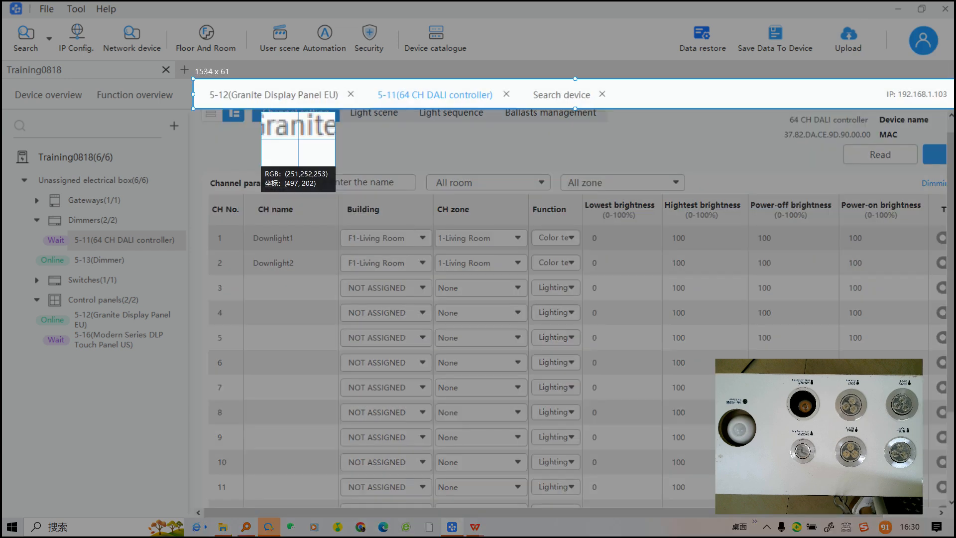
mouse_move(248, 101)
left_mouse_down()
mouse_move(550, 277)
mouse_move(793, 376)
mouse_move(891, 442)
left_mouse_up()
left_click(759, 456)
left_click(449, 153)
type("channel")
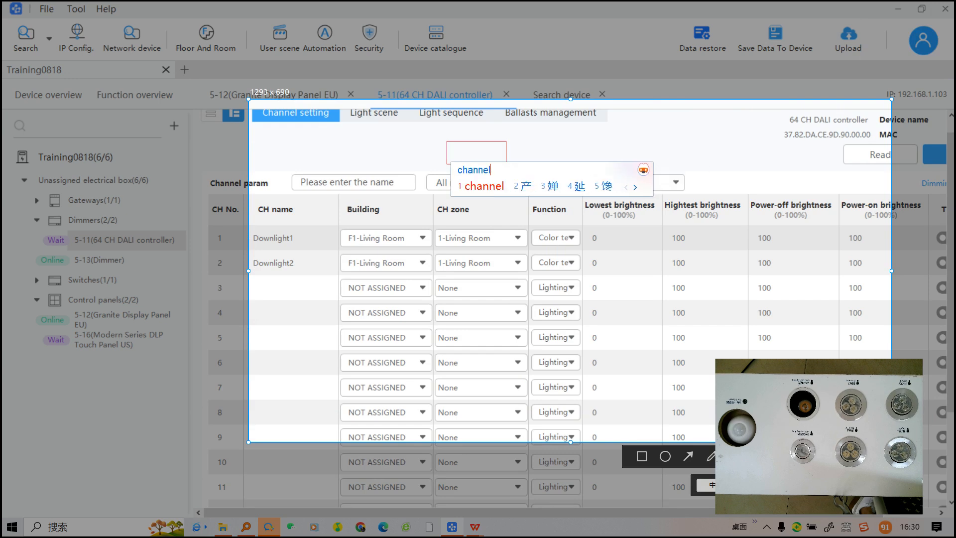
key("Return")
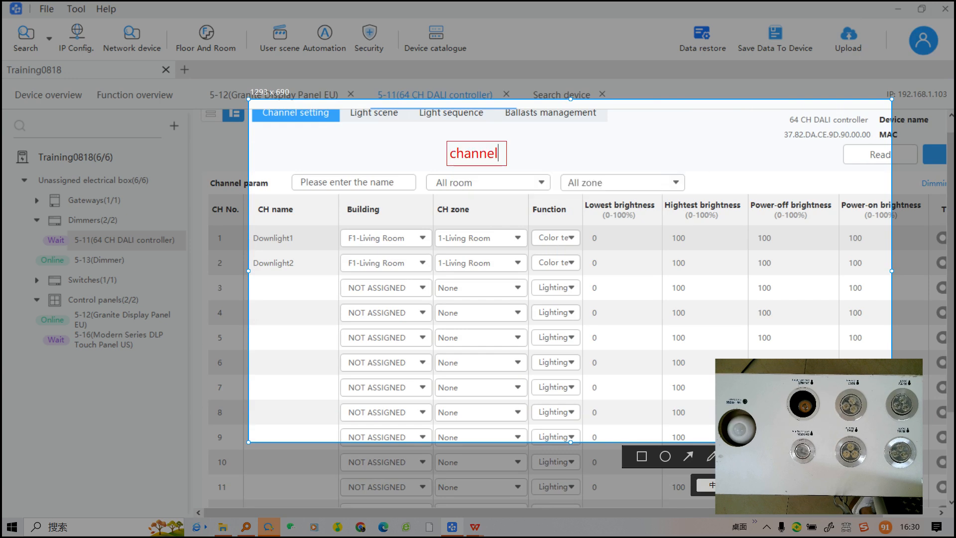
type("65")
left_click(563, 154)
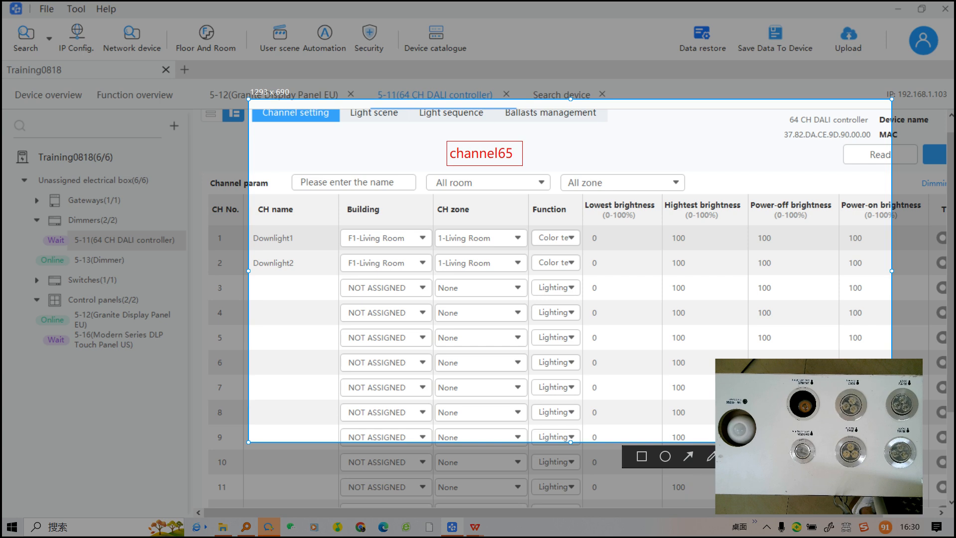
Step: Add the text annotation zone1 beside the channel65 label on the captured region
left_click(759, 456)
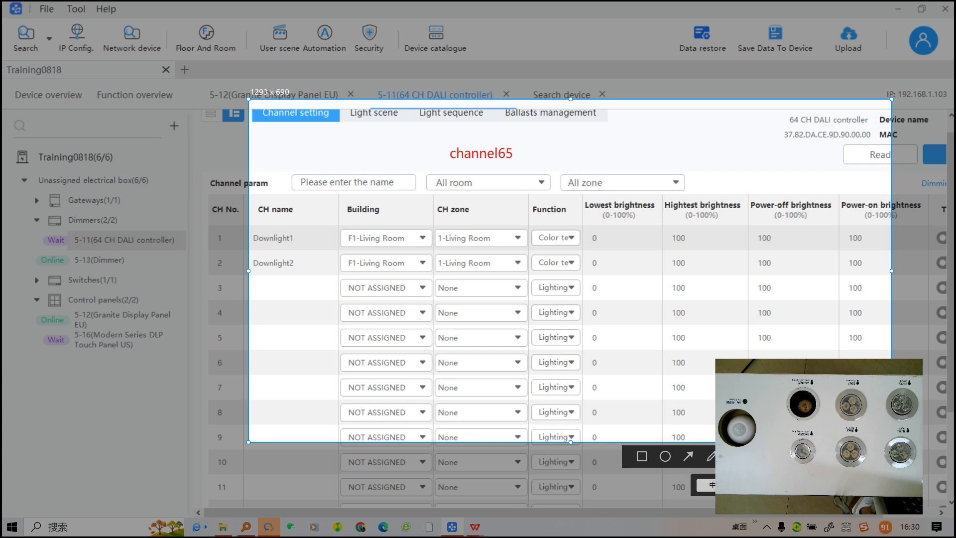
left_click(576, 150)
type("zone")
key("Return")
type("1")
left_click(482, 153)
key("Escape")
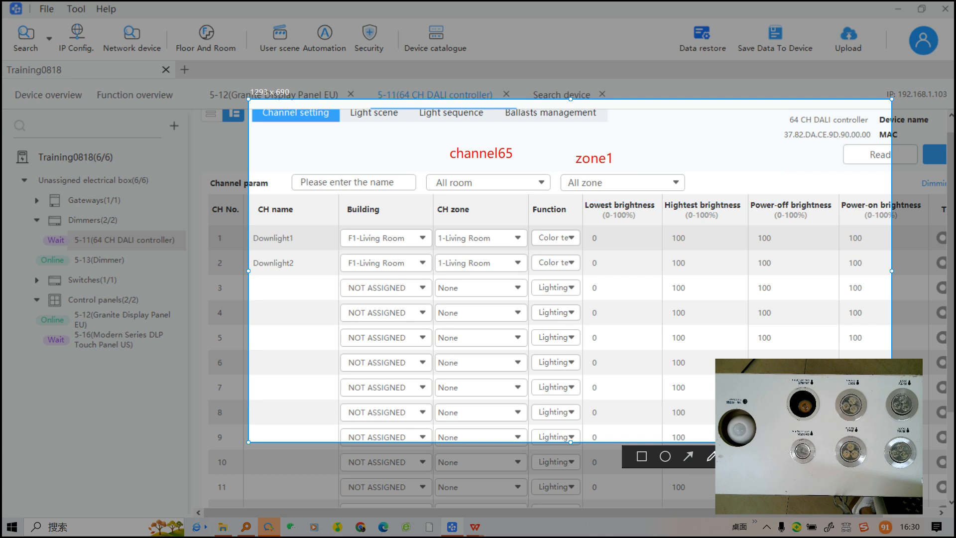
Step: Handwrite 66 and 67 under channel65 and the matching 2 and 3 under zone1 with the red pen
left_click(711, 456)
left_click_drag(477, 171, 484, 190)
left_click_drag(589, 175, 586, 192)
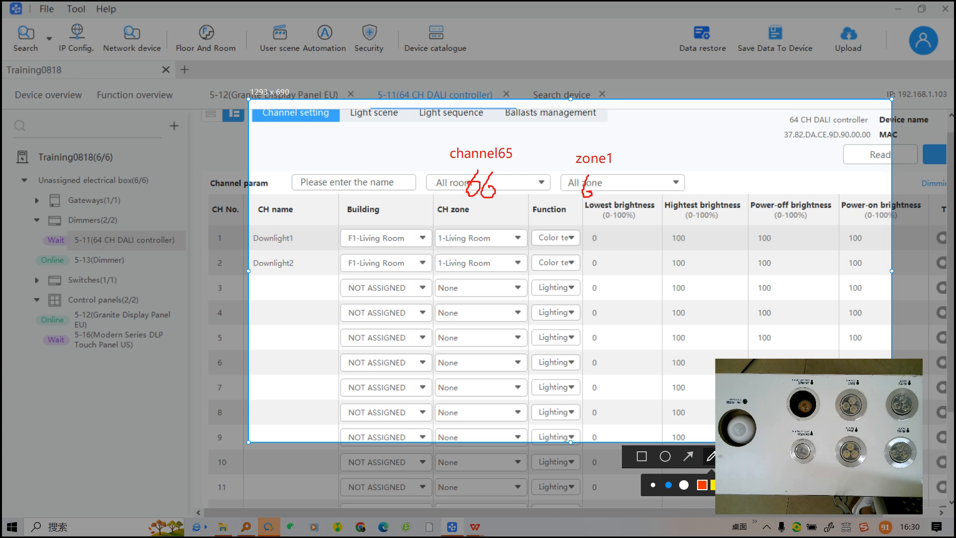
left_click_drag(578, 171, 589, 195)
mouse_move(472, 214)
left_mouse_down()
mouse_move(470, 233)
mouse_move(500, 222)
mouse_move(501, 263)
left_mouse_up()
mouse_move(584, 215)
left_mouse_down()
mouse_move(595, 238)
mouse_move(580, 253)
left_mouse_up()
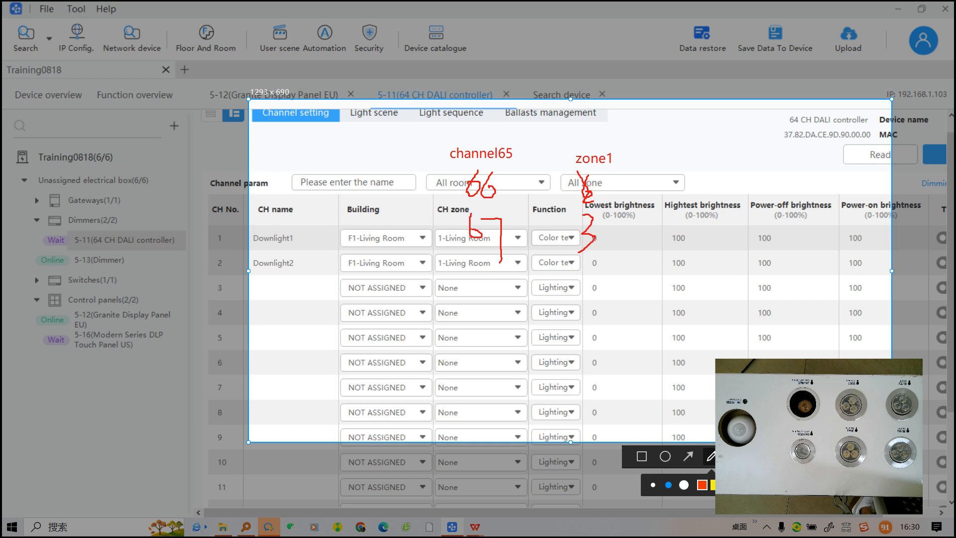
Step: Handwrite 68 paired with 4 and a final zone 16 below, and dismiss the screen capture
mouse_move(479, 272)
left_mouse_down()
mouse_move(474, 309)
mouse_move(474, 291)
mouse_move(500, 288)
mouse_move(508, 309)
mouse_move(494, 281)
left_mouse_up()
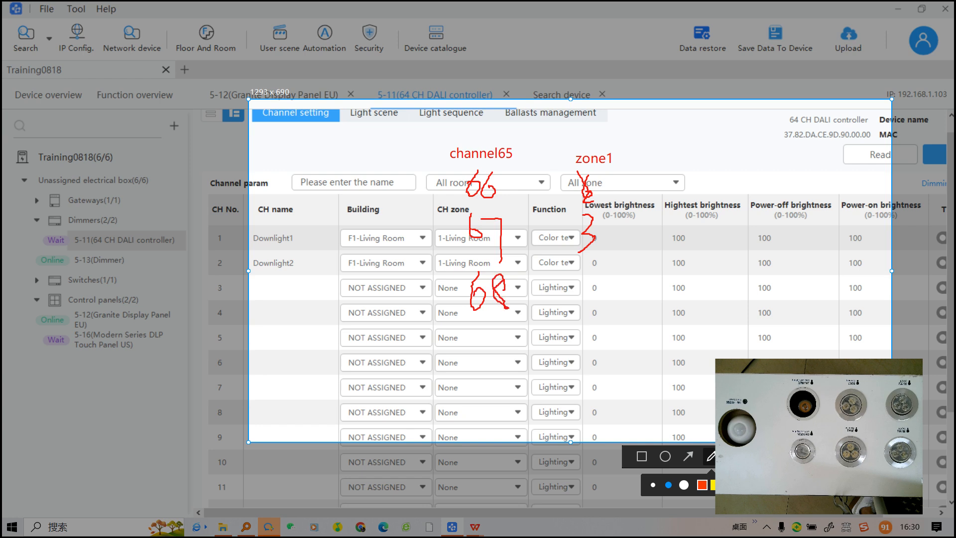
mouse_move(594, 267)
left_mouse_down()
mouse_move(580, 289)
mouse_move(623, 288)
mouse_move(600, 313)
left_mouse_up()
left_click_drag(603, 398, 604, 428)
mouse_move(636, 397)
left_mouse_down()
mouse_move(635, 412)
mouse_move(650, 422)
mouse_move(638, 415)
left_mouse_up()
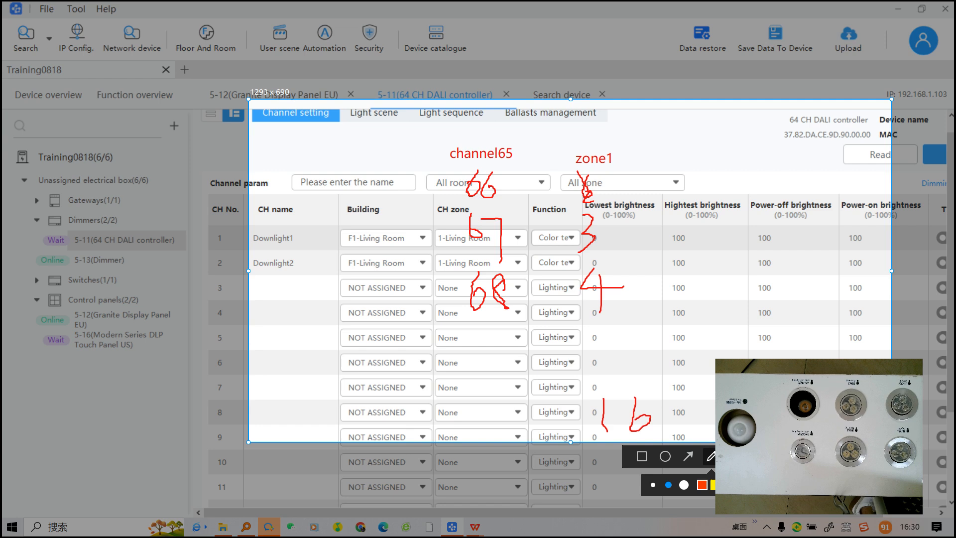
key("Escape")
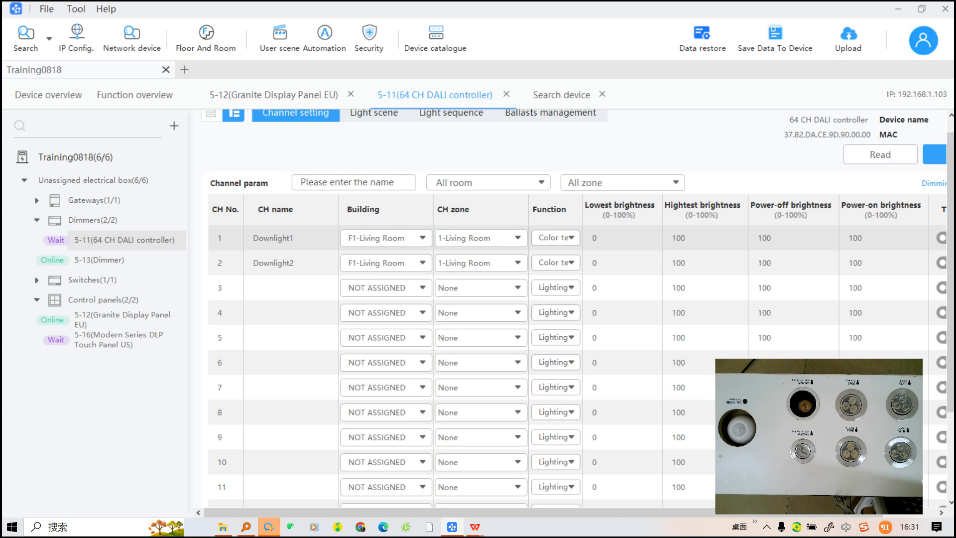
Step: Start adding a light target on the Granite Display Panel's lighting page and filter the target library by Color temp
left_click(273, 95)
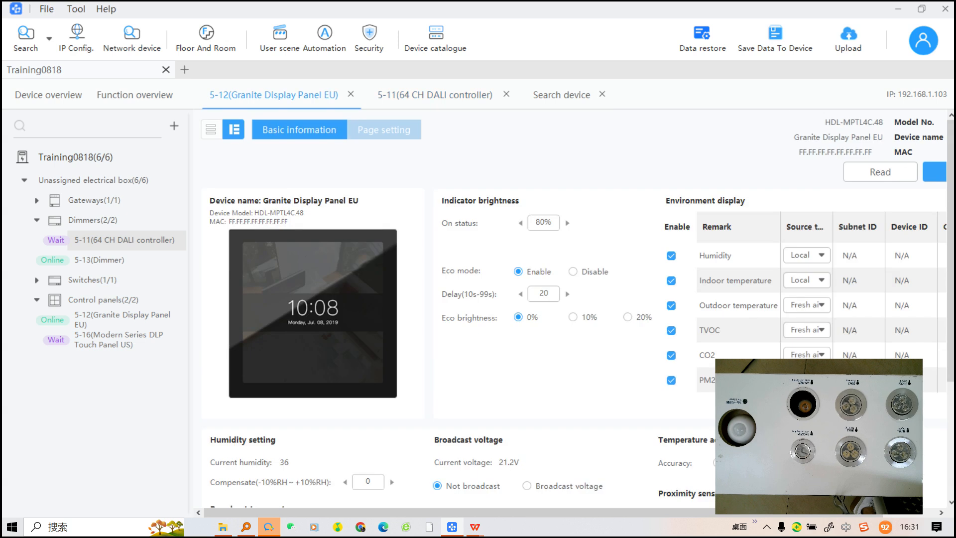
left_click(385, 129)
left_click(376, 167)
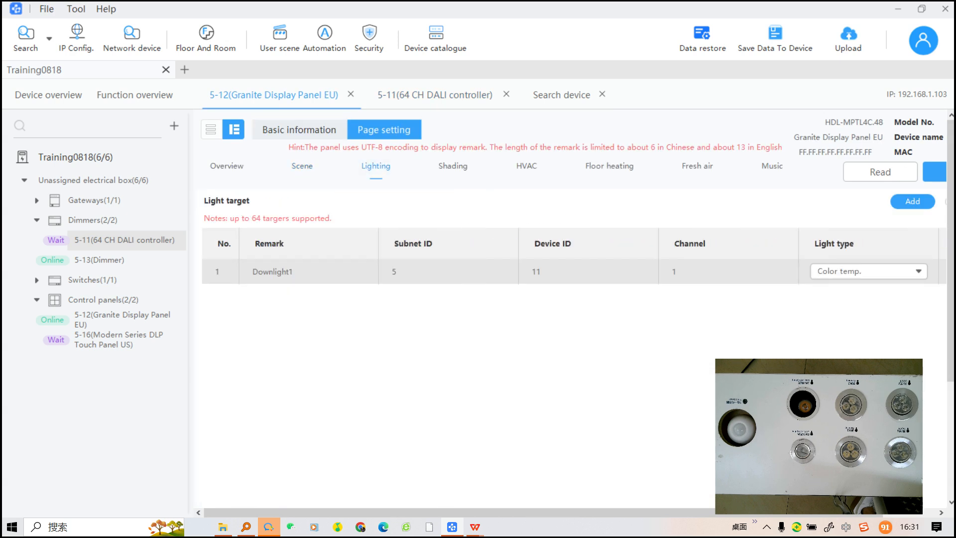
left_click(913, 202)
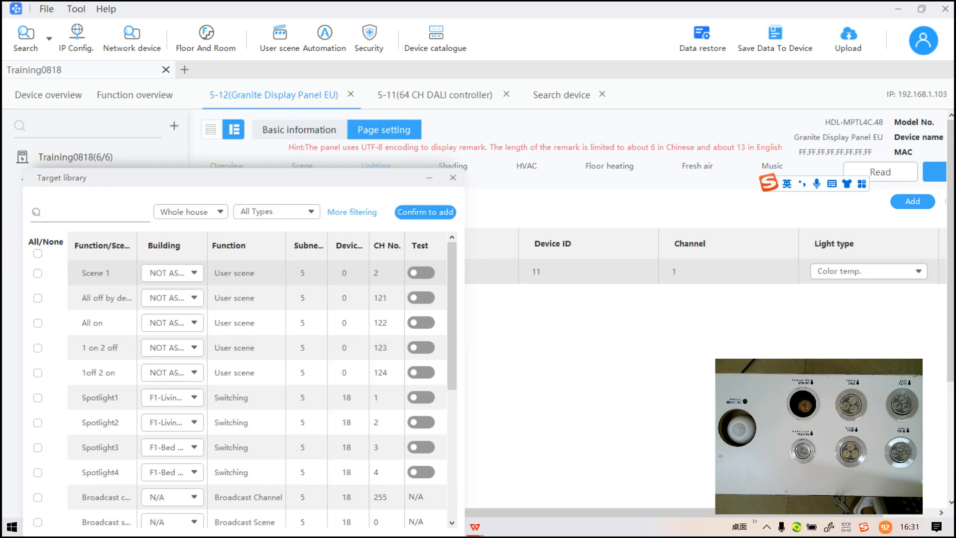
left_click(277, 212)
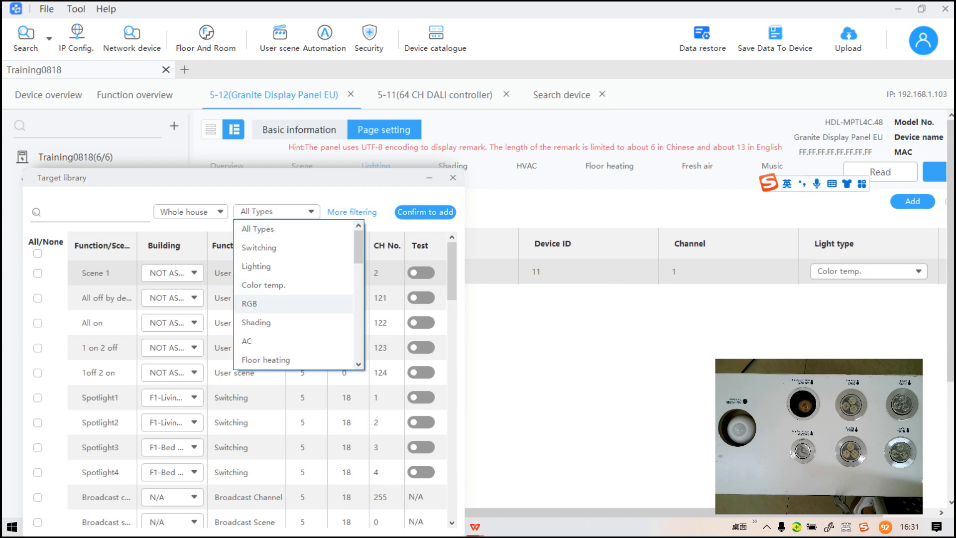
left_click(269, 286)
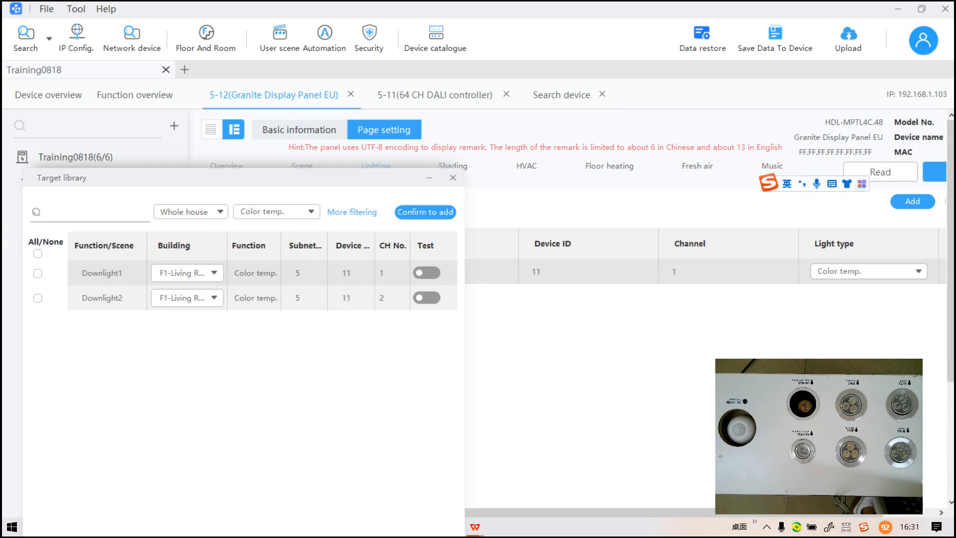
Step: Filter the target library by Lighting, add 1-Living Room, channel 65 of device 5-11, as a light target and save the panel settings
left_click(277, 211)
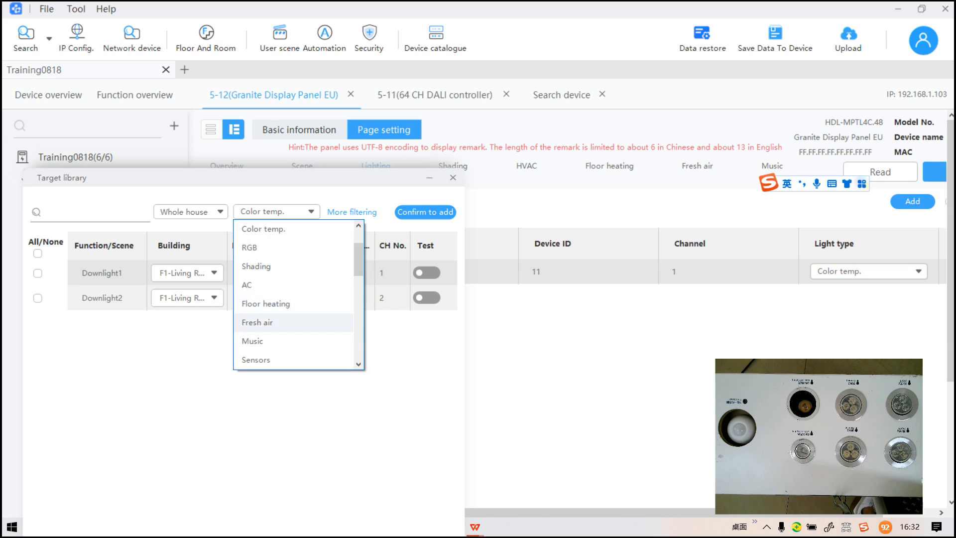
scroll(294, 294, "up", 1)
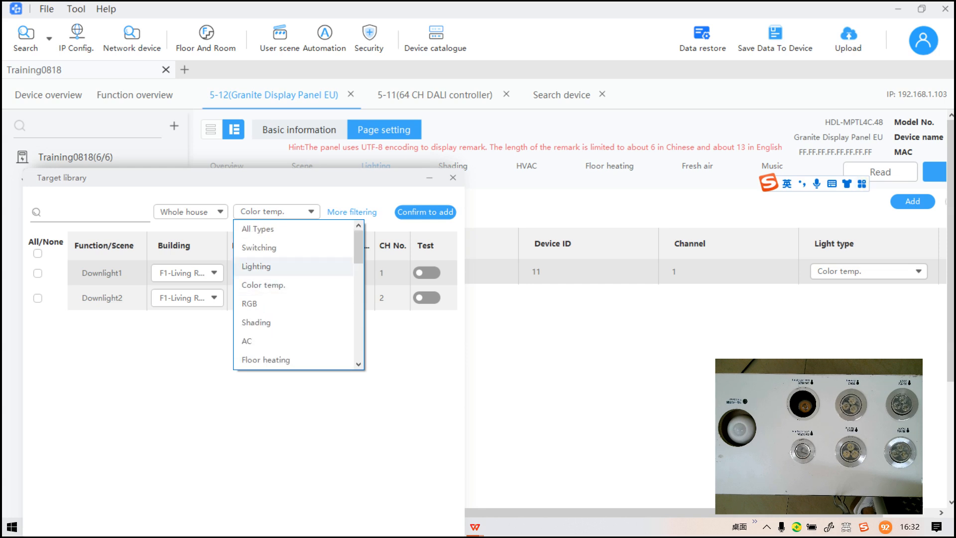
left_click(256, 266)
scroll(249, 398, "down", 5)
scroll(249, 398, "down", 15)
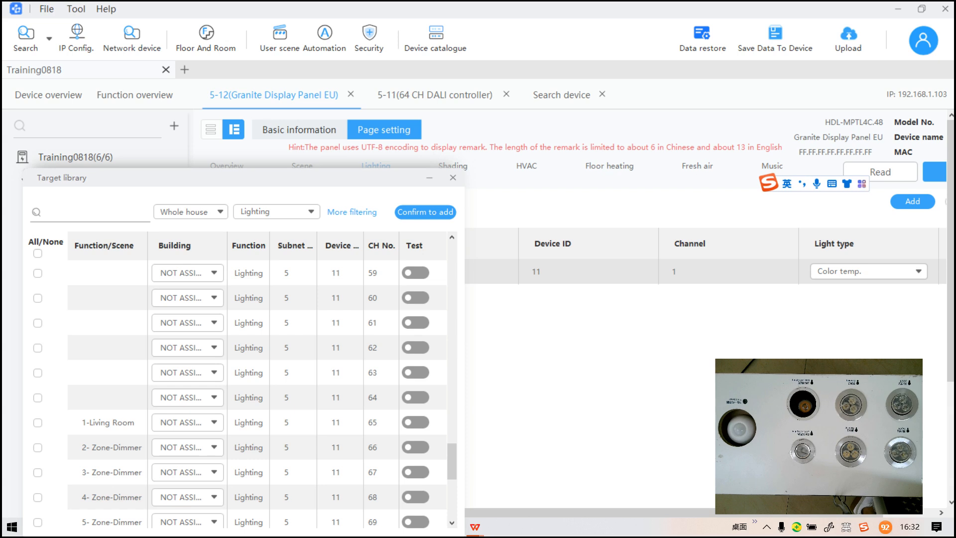
left_click(37, 423)
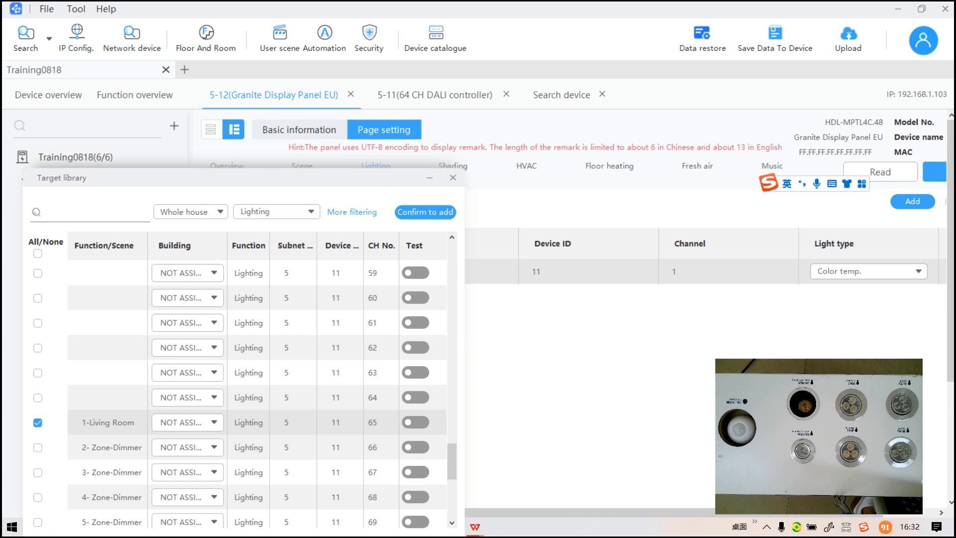
left_click(426, 212)
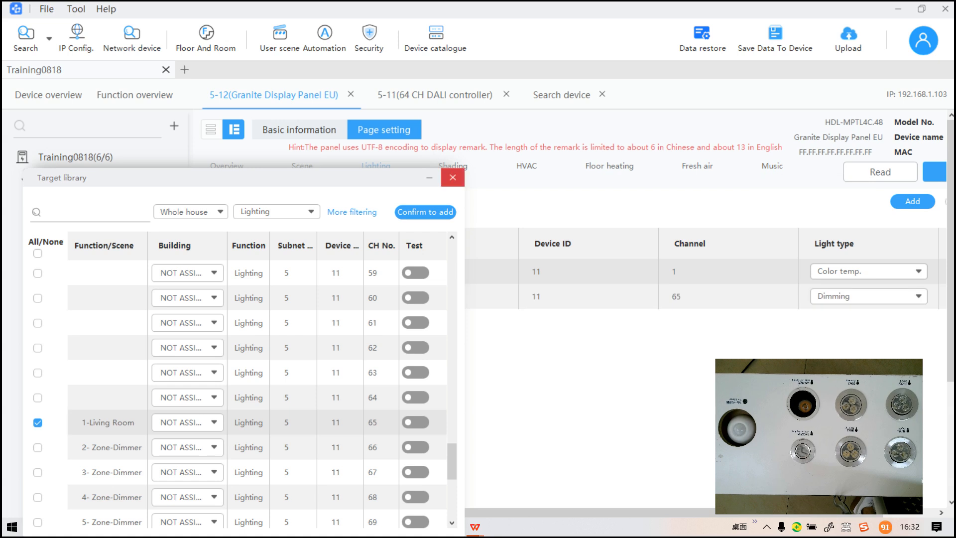
left_click(452, 178)
left_click(935, 172)
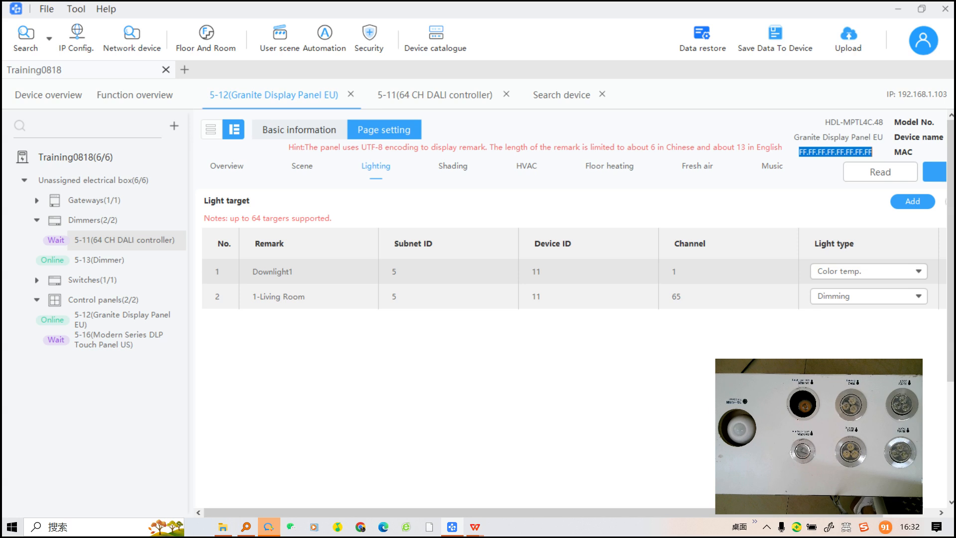
left_click(767, 527)
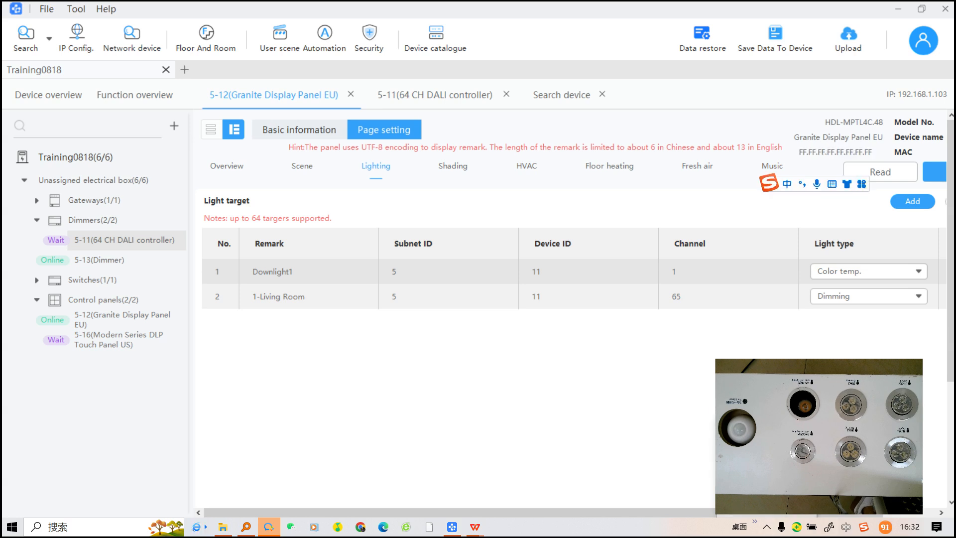
left_click(898, 8)
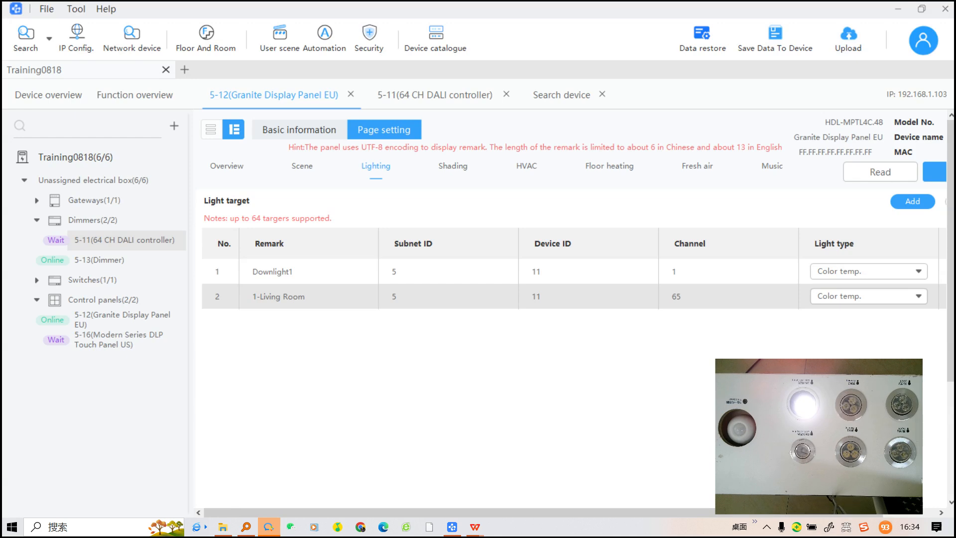
left_click(913, 202)
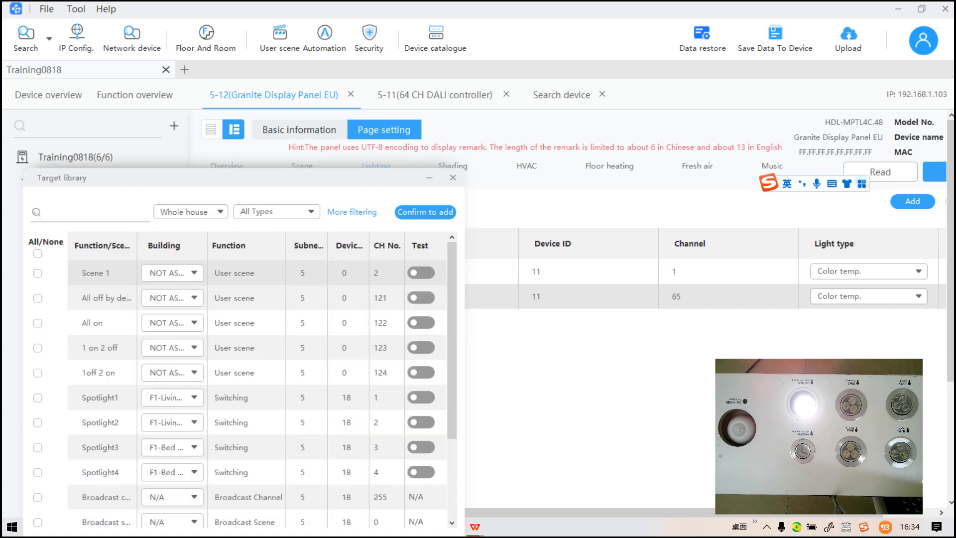
left_click(276, 211)
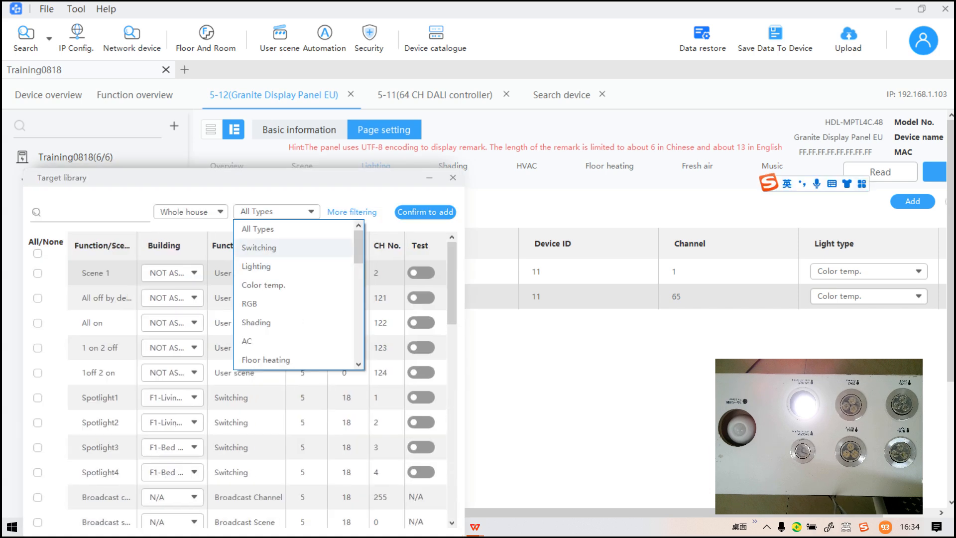
left_click(453, 177)
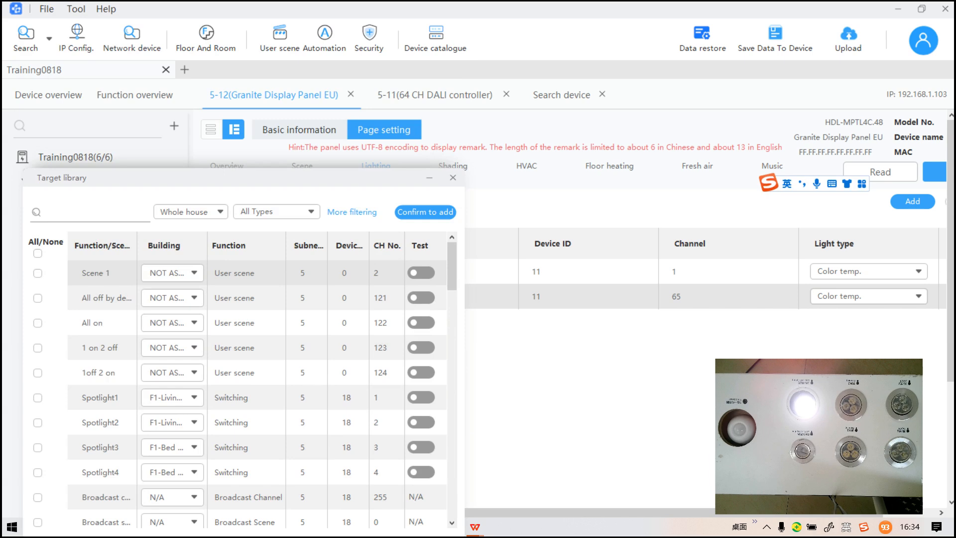
left_click(453, 177)
Step: Set the 1-Living Room target's light type to Dimming and view the first photo of the panel's Lighting page in the WeCom chat
left_click(869, 297)
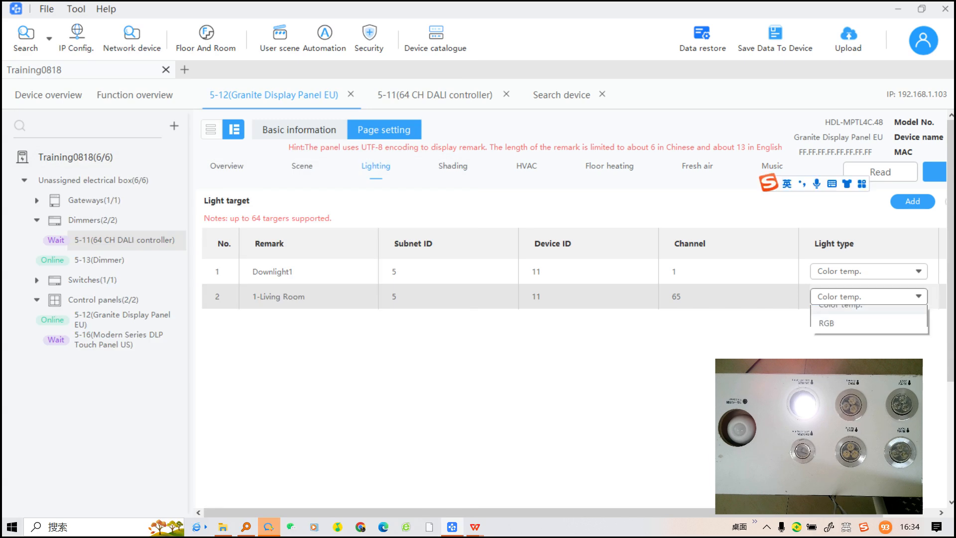
left_click(835, 334)
left_click(269, 527)
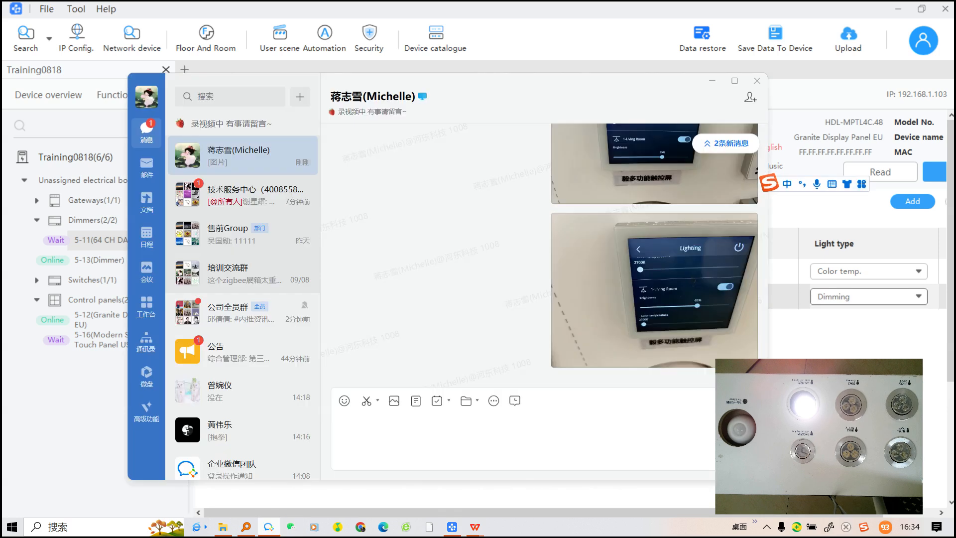
double_click(673, 172)
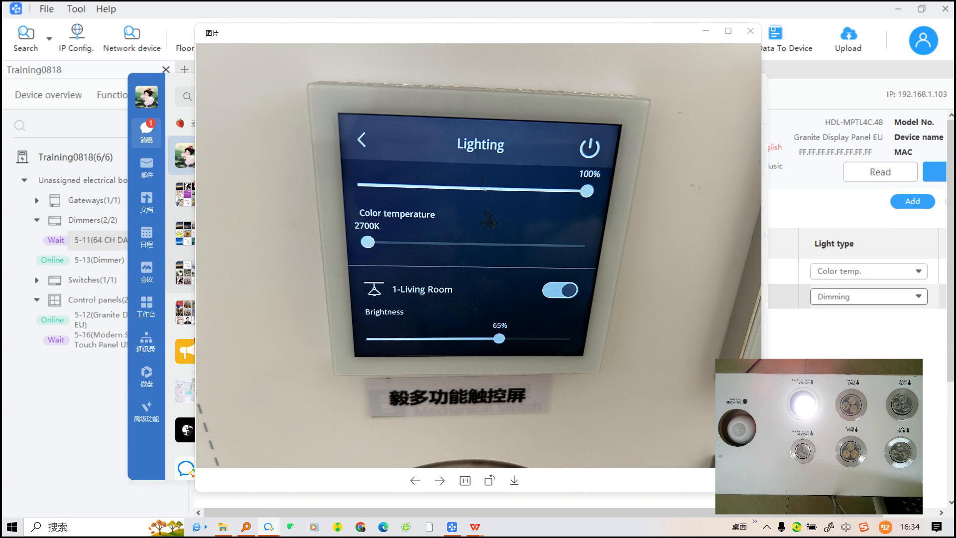
left_click(751, 31)
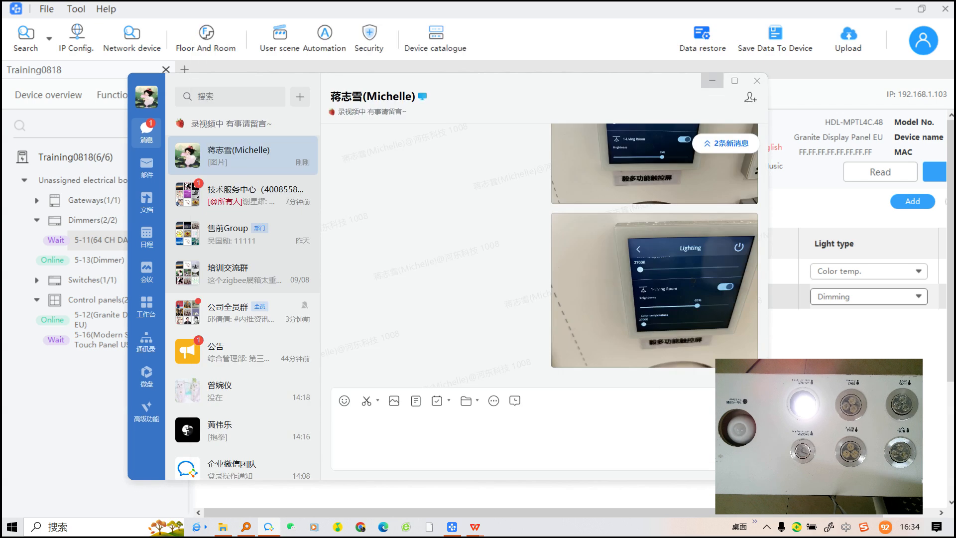
left_click(712, 81)
Step: Set the 1-Living Room target's light type to Color temp. and view the second Lighting page photo in the WeCom chat before returning
left_click(868, 297)
scroll(868, 334, "up", 1)
left_click(868, 353)
left_click(269, 527)
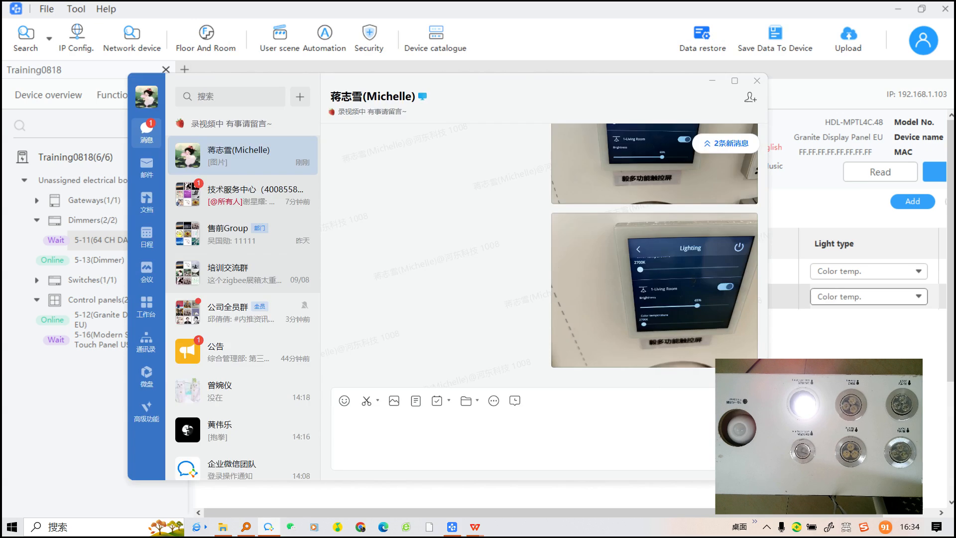
double_click(655, 291)
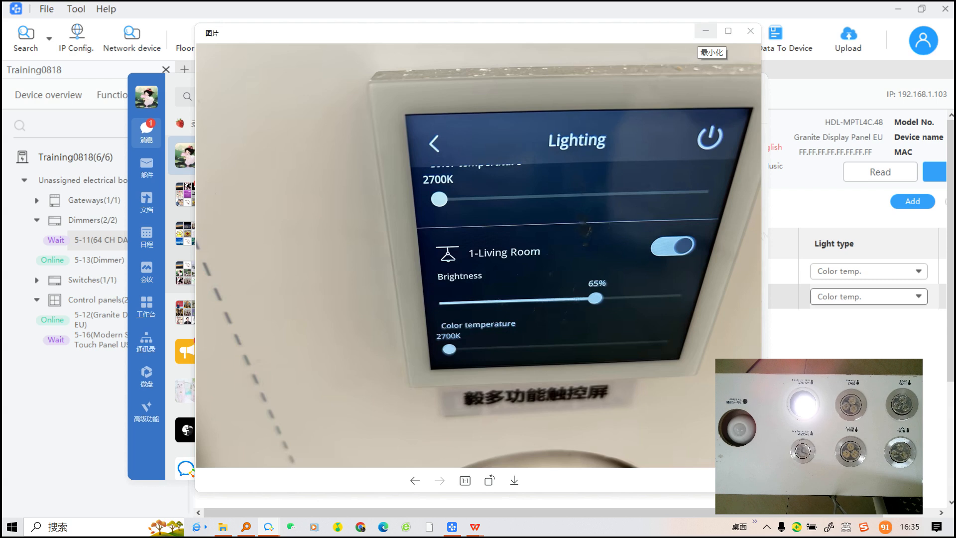
left_click(706, 31)
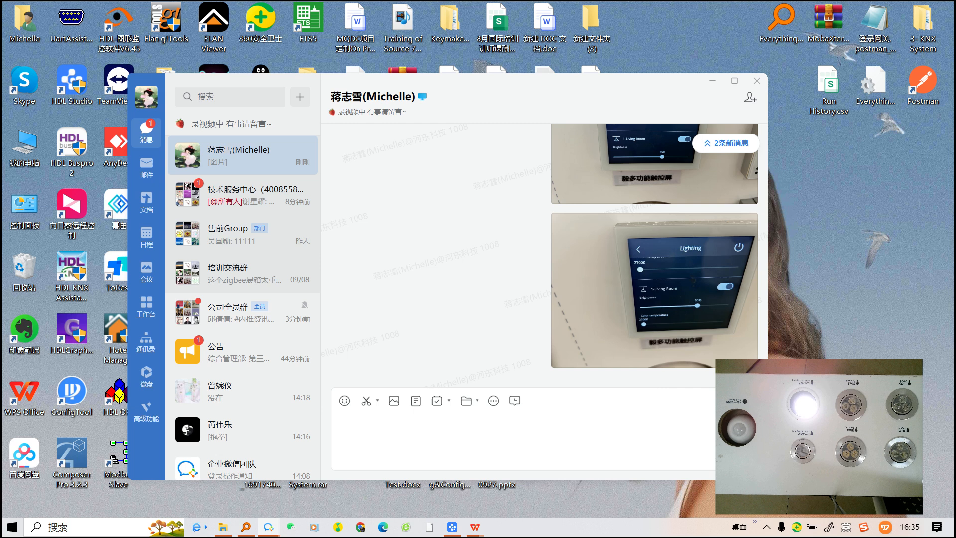
left_click(451, 527)
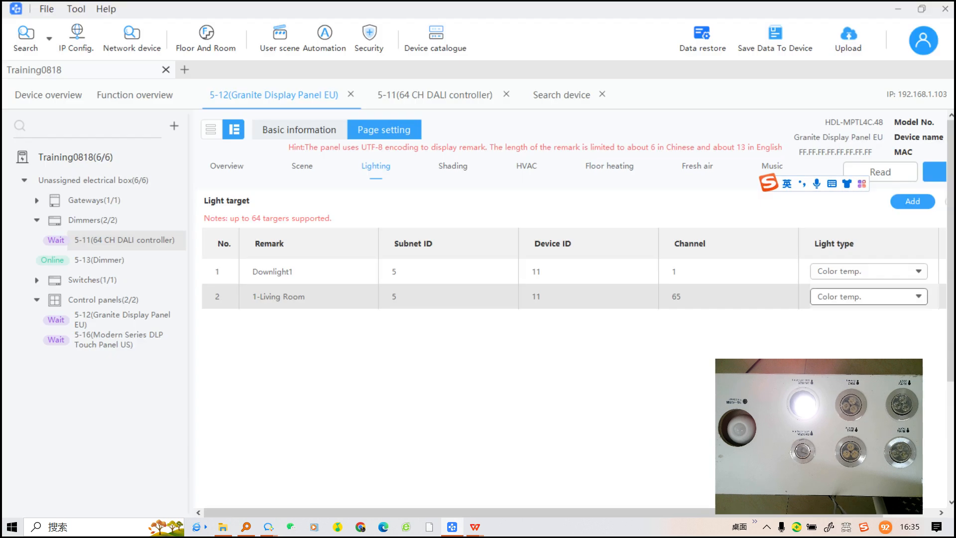